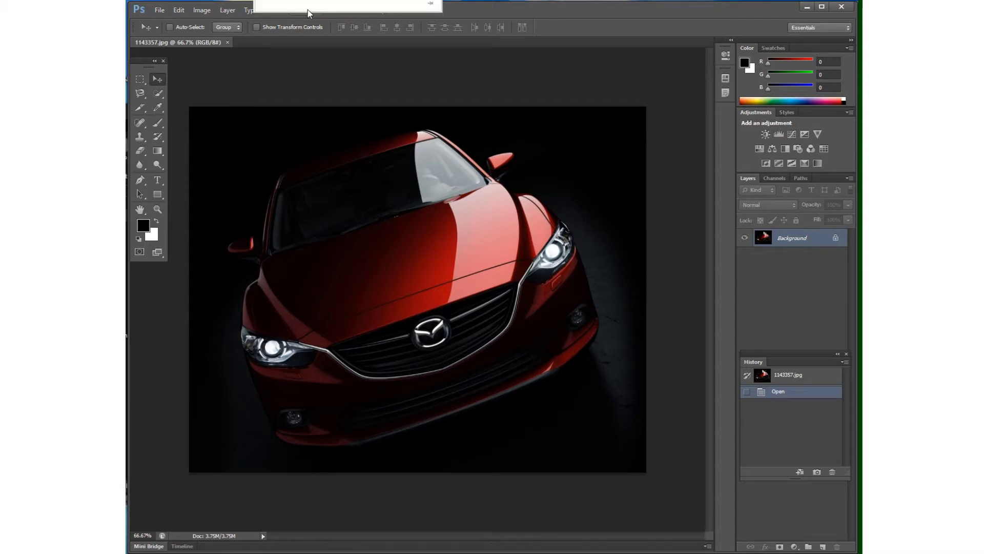
Display the rulers along the edges of the image canvas
{"action": "left_click", "coordinate": [323, 9]}
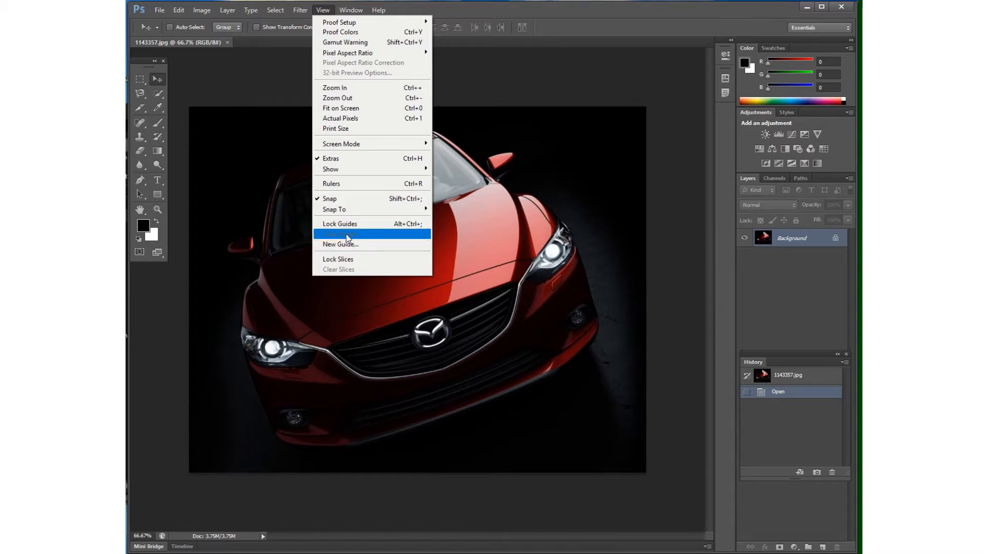
{"action": "left_click", "coordinate": [616, 8]}
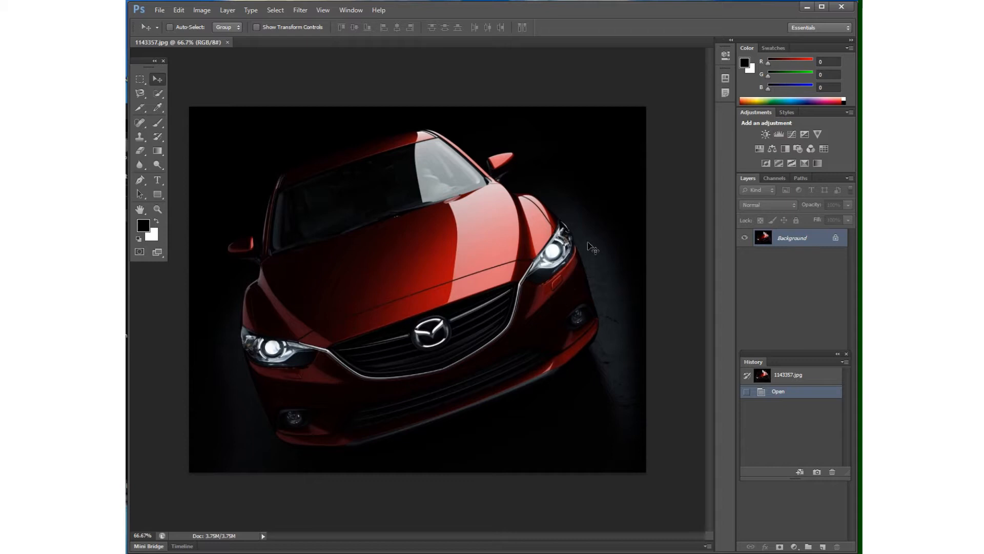
{"action": "left_click", "coordinate": [326, 12]}
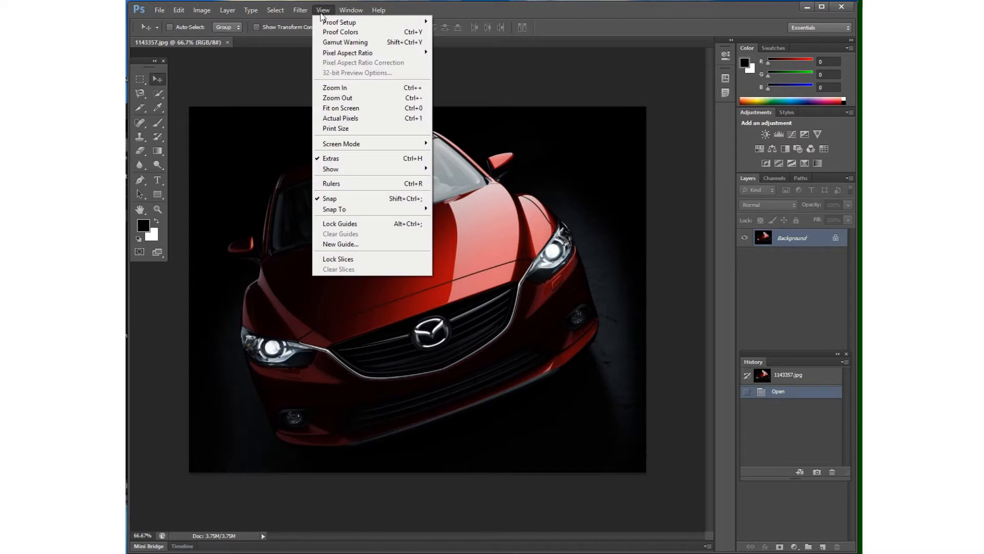
{"action": "mouse_move", "coordinate": [314, 16]}
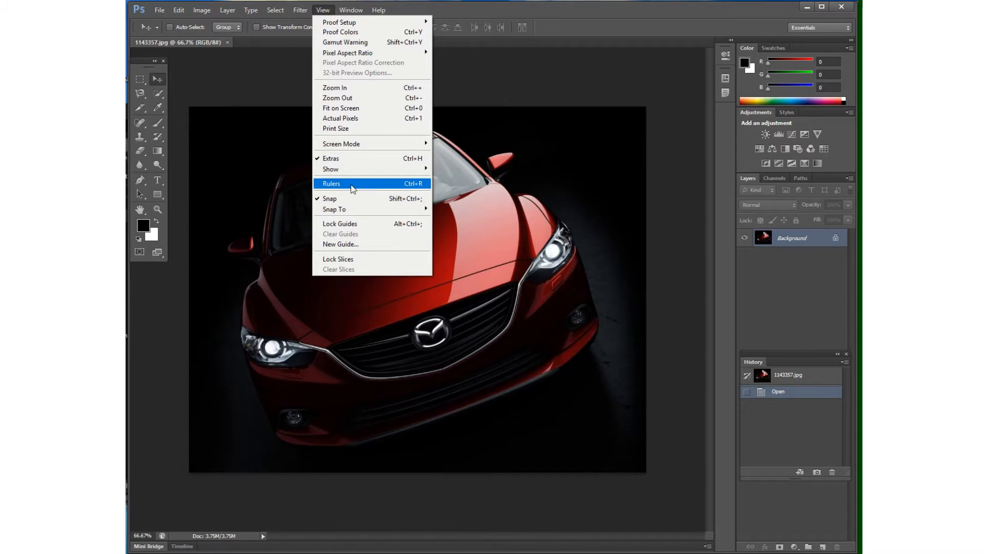
{"action": "left_click", "coordinate": [353, 188]}
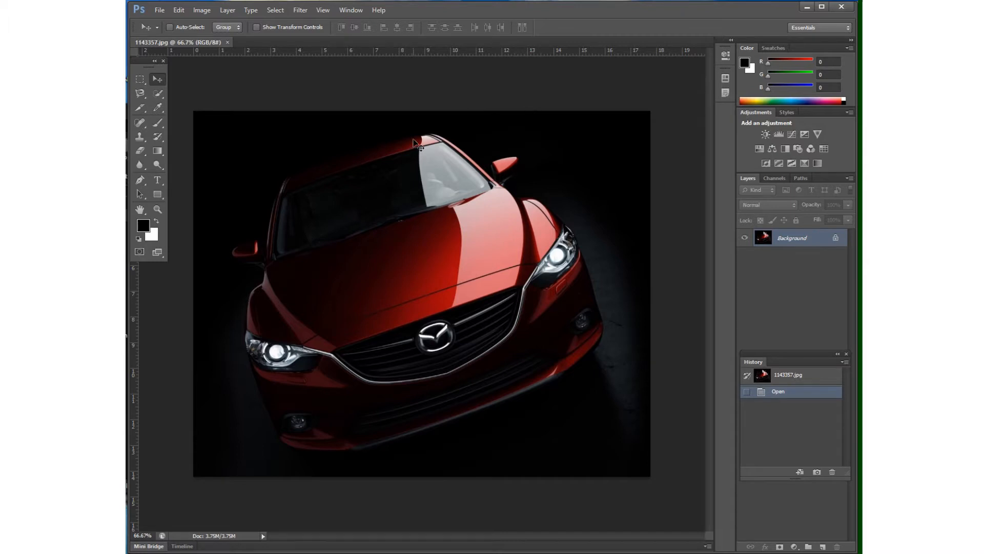
Switch the ruler units to pixels and back to inches
{"action": "right_click", "coordinate": [441, 54]}
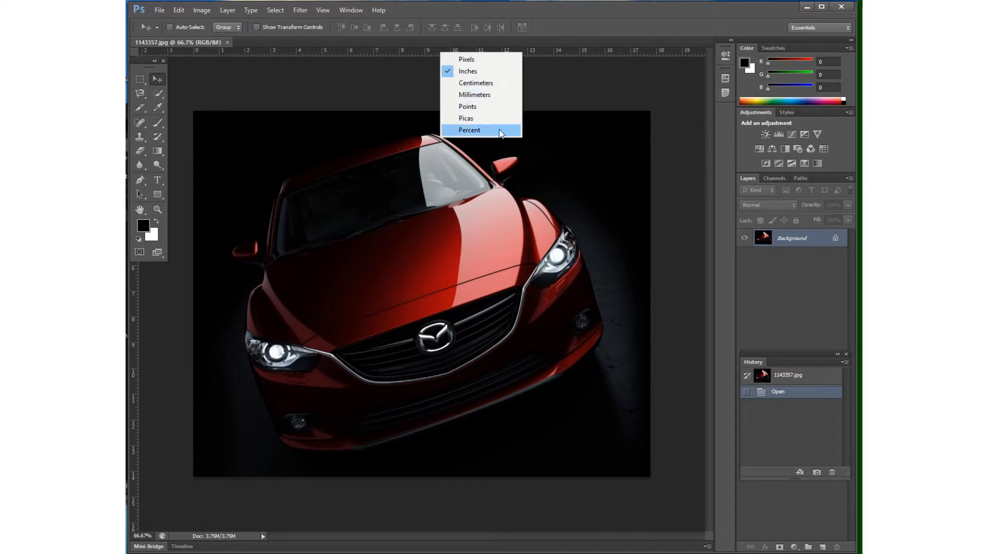
{"action": "left_click", "coordinate": [399, 50]}
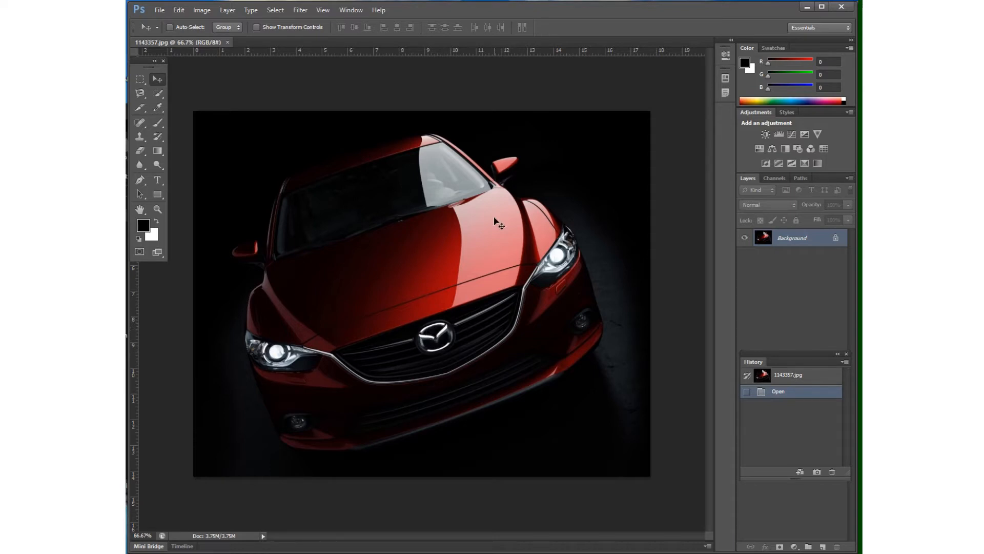
{"action": "right_click", "coordinate": [490, 51]}
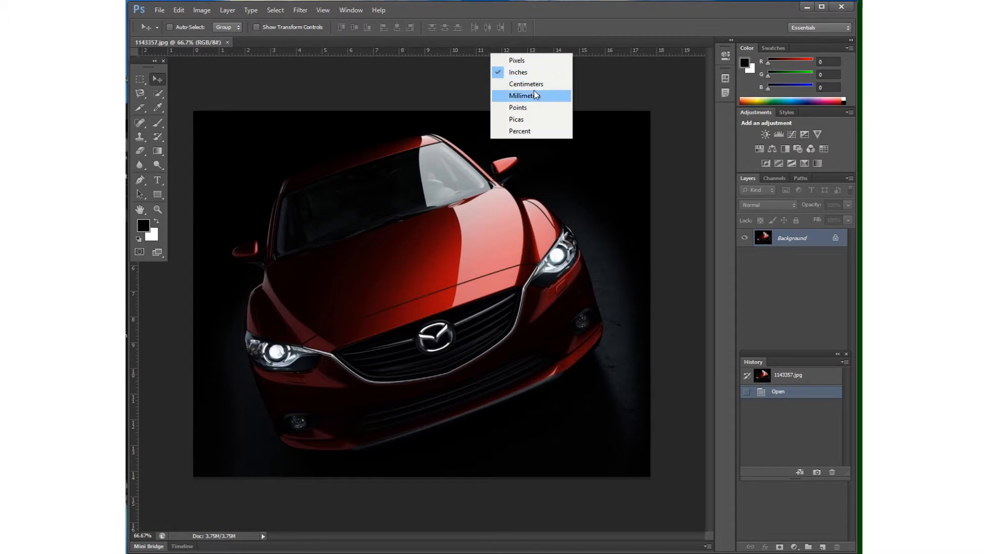
{"action": "left_click", "coordinate": [535, 65]}
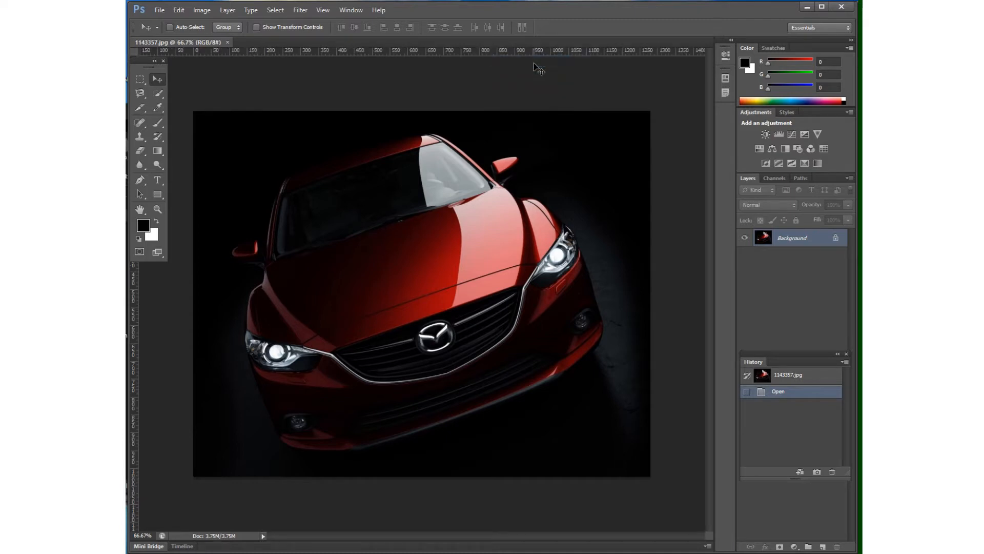
{"action": "right_click", "coordinate": [496, 50]}
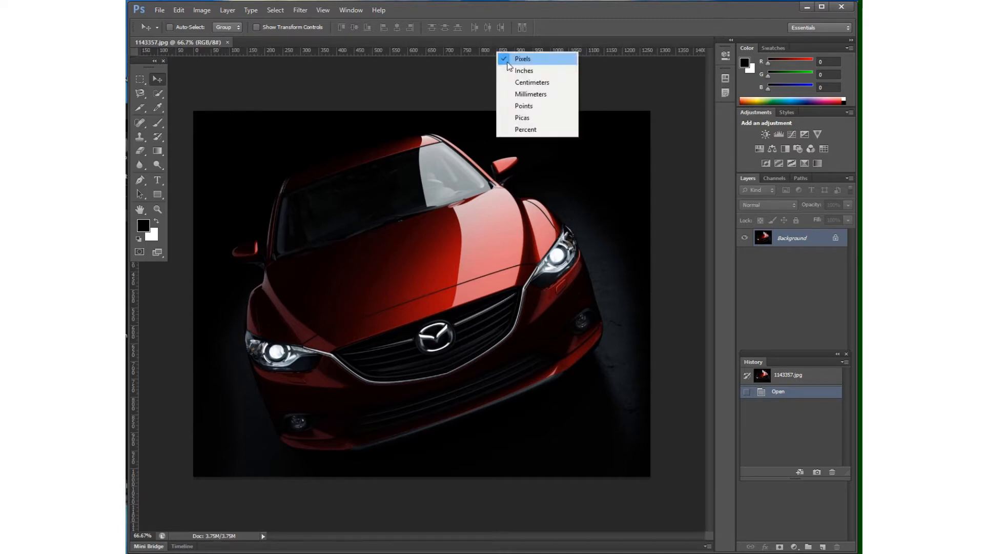
{"action": "left_click", "coordinate": [519, 69]}
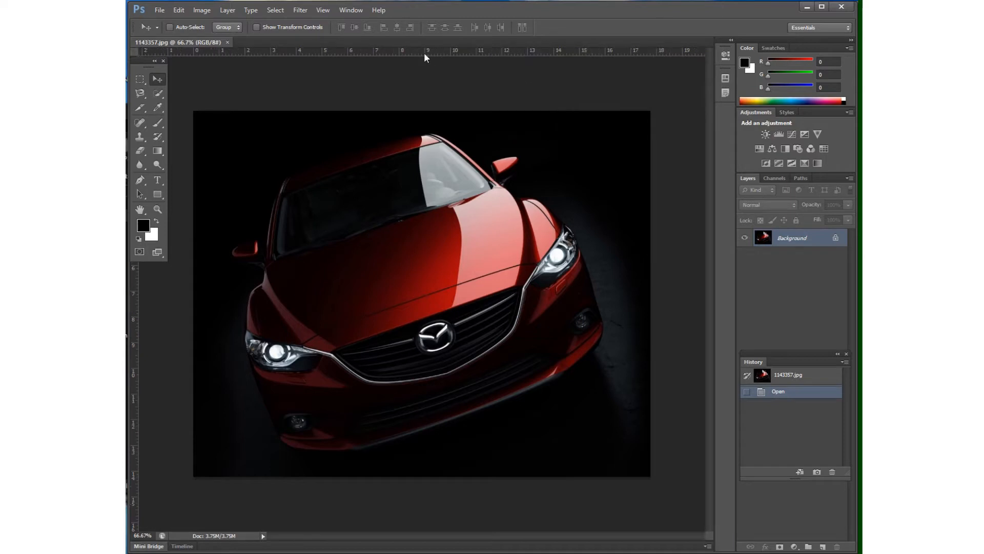
Cycle the ruler units through centimeters, millimeters and pixels, ending on inches
{"action": "right_click", "coordinate": [492, 51]}
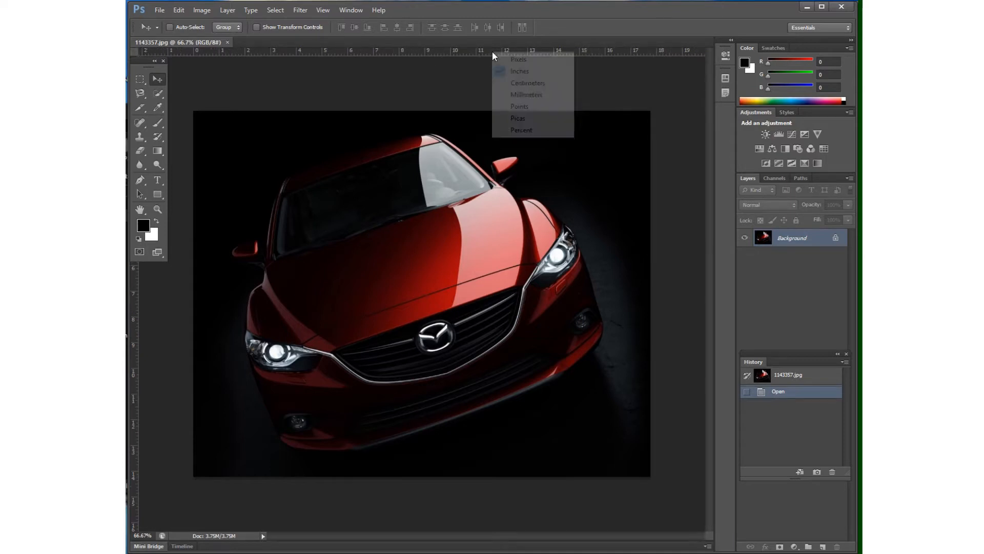
{"action": "left_click", "coordinate": [528, 81]}
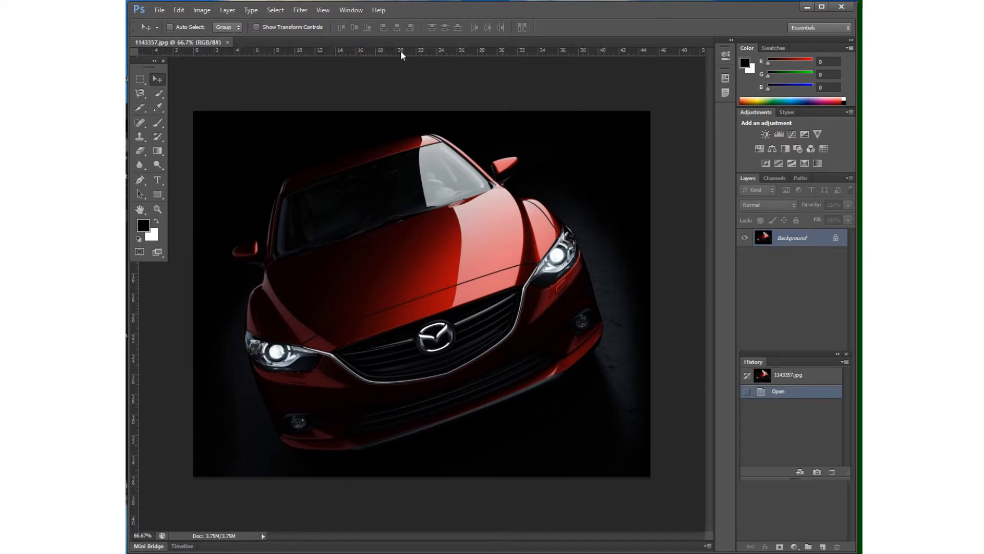
{"action": "right_click", "coordinate": [509, 51]}
{"action": "left_click", "coordinate": [543, 97]}
{"action": "right_click", "coordinate": [506, 50]}
{"action": "left_click", "coordinate": [540, 57]}
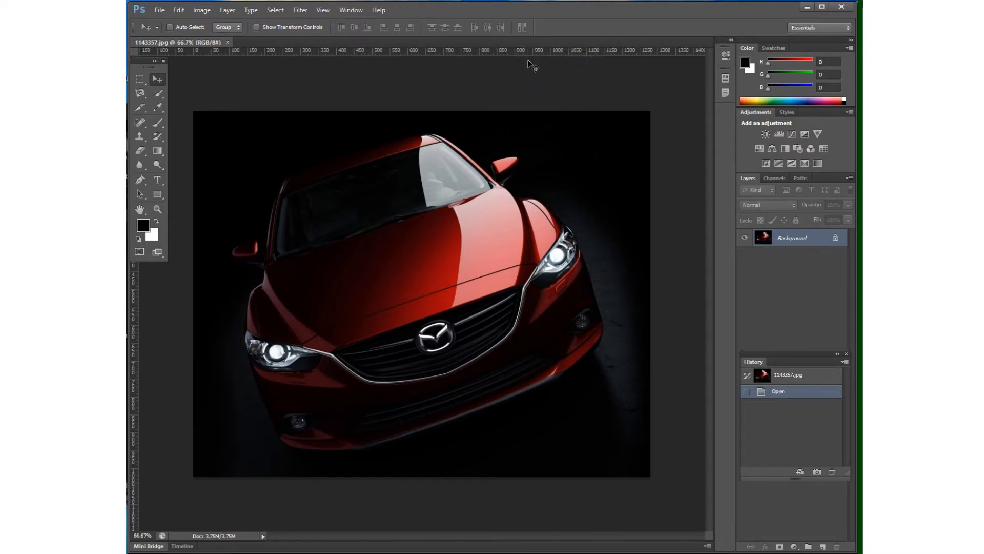
{"action": "right_click", "coordinate": [528, 54]}
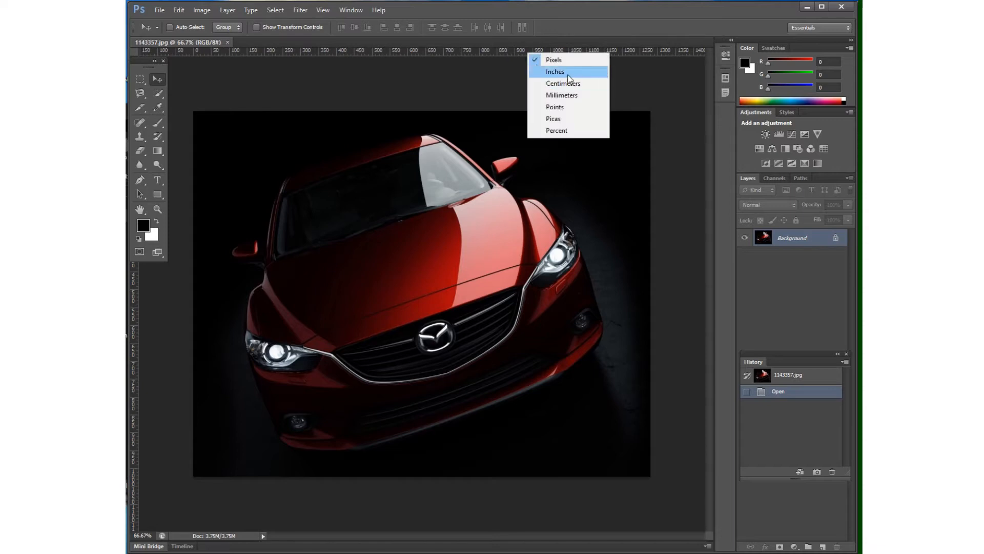
{"action": "left_click", "coordinate": [568, 74]}
{"action": "right_click", "coordinate": [512, 54]}
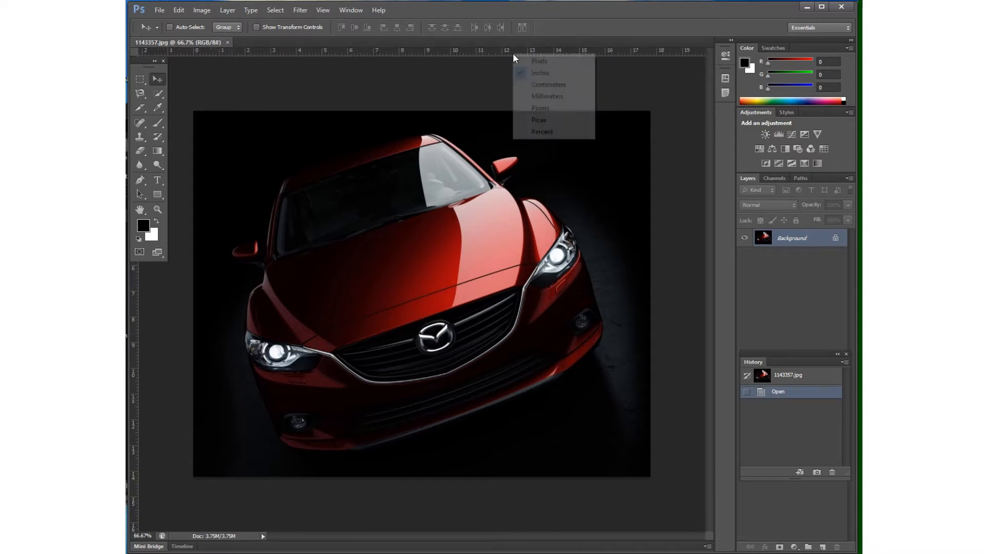
{"action": "left_click", "coordinate": [537, 76]}
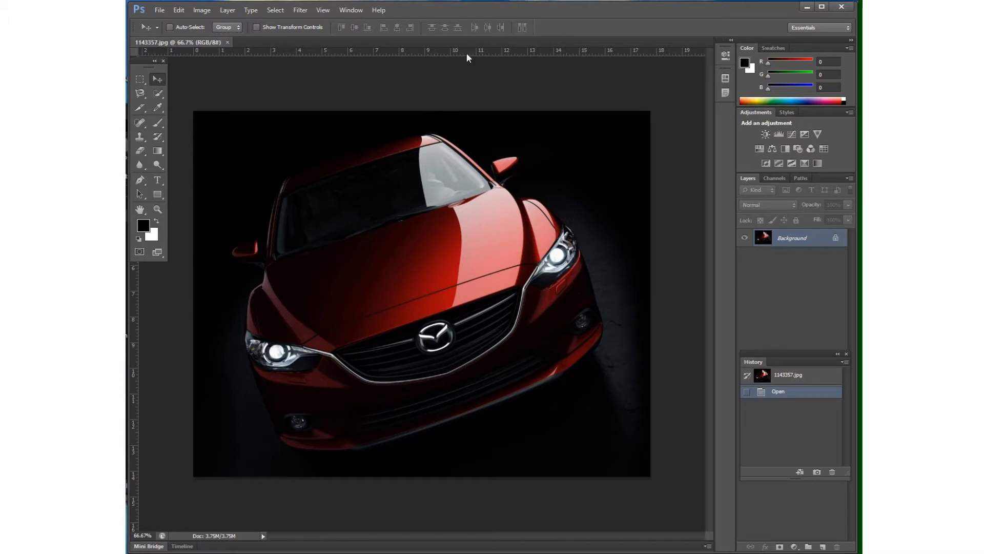
Pull a horizontal guide onto the image and reposition it just above the car's roof
{"action": "left_click_drag", "start_coordinate": [466, 51], "coordinate": [505, 49]}
{"action": "left_click_drag", "start_coordinate": [134, 310], "coordinate": [140, 390]}
{"action": "left_click_drag", "start_coordinate": [500, 53], "coordinate": [542, 166]}
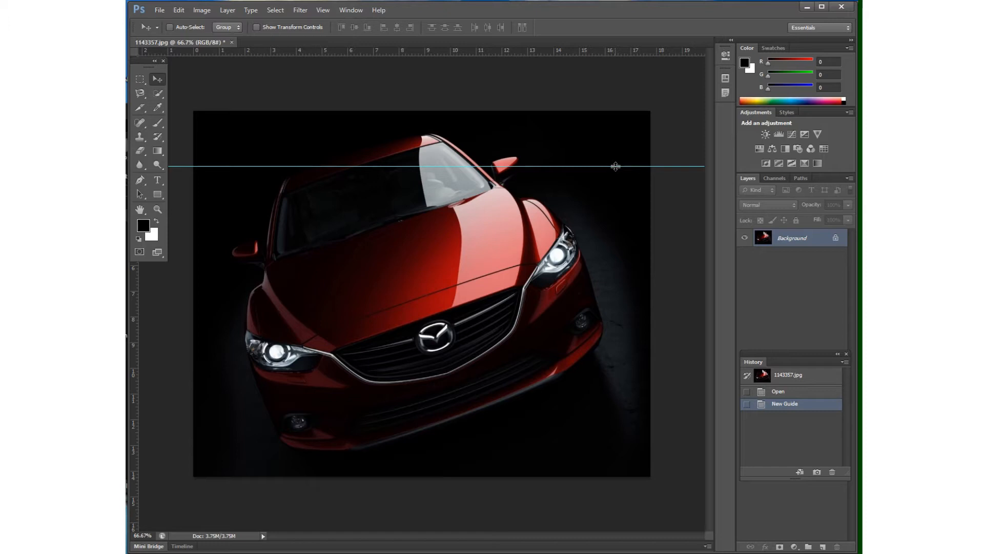
{"action": "mouse_move", "coordinate": [615, 166]}
{"action": "left_mouse_down"}
{"action": "mouse_move", "coordinate": [624, 323]}
{"action": "mouse_move", "coordinate": [629, 154]}
{"action": "left_mouse_up"}
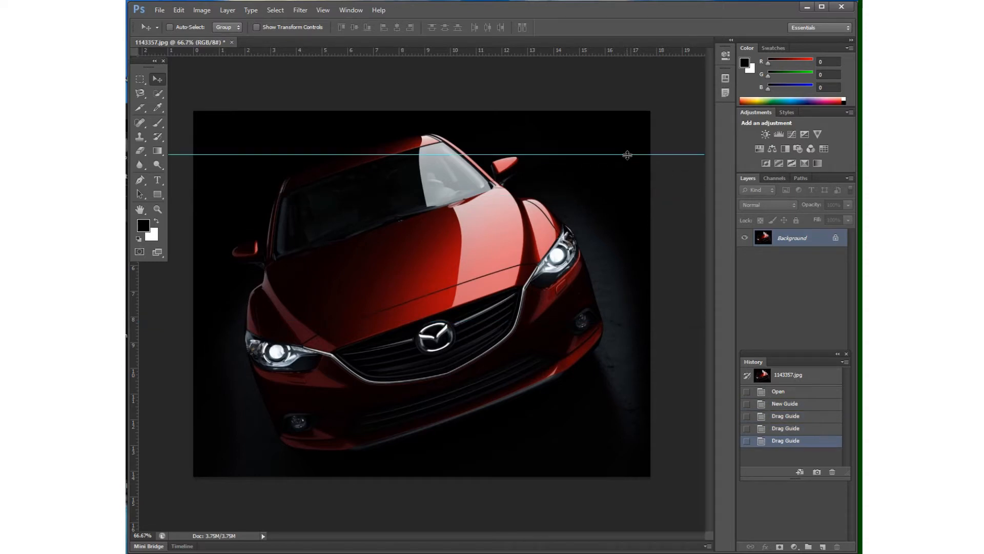
{"action": "left_click_drag", "start_coordinate": [621, 195], "coordinate": [637, 132]}
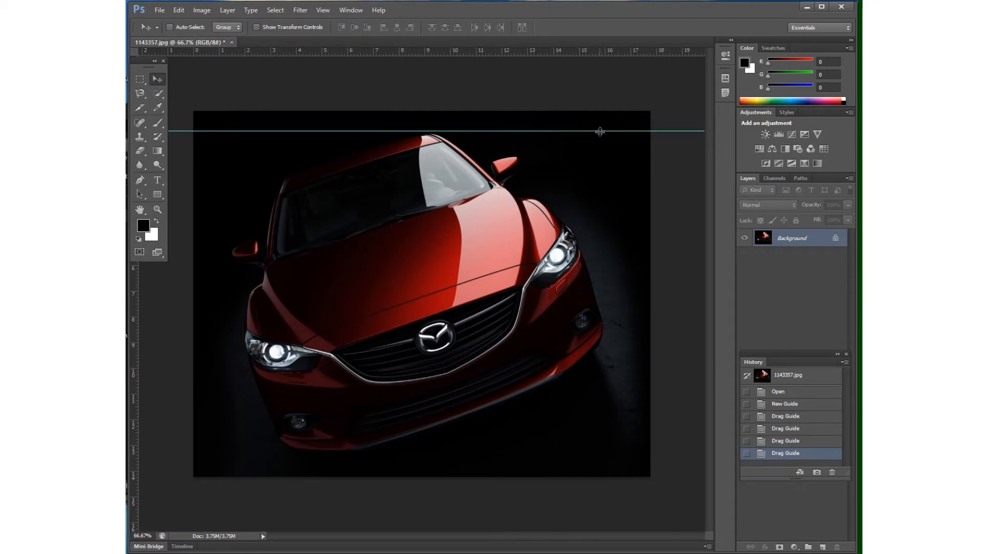
{"action": "left_click_drag", "start_coordinate": [601, 131], "coordinate": [600, 127]}
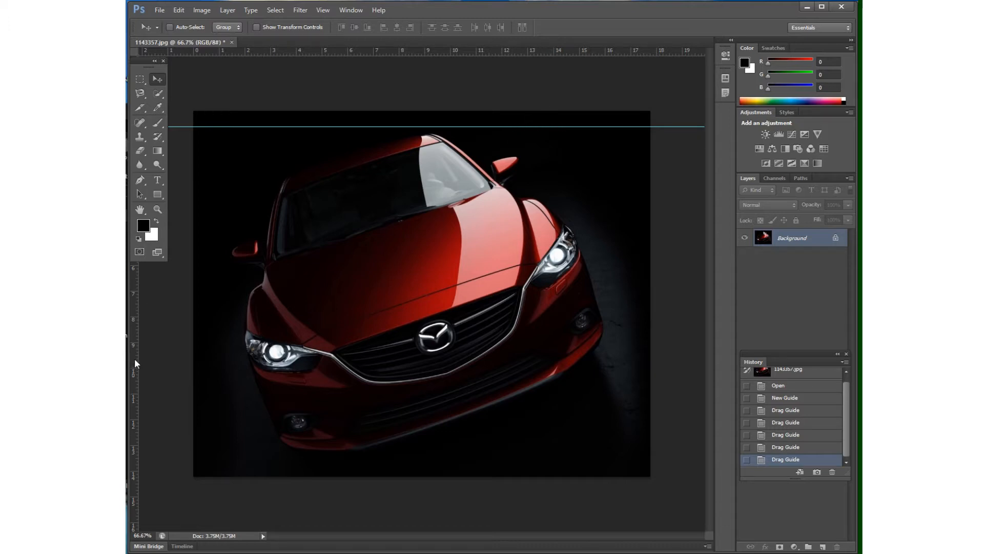
Add vertical guides just inside the image's left and right edges and a horizontal guide just above its bottom edge
{"action": "left_click_drag", "start_coordinate": [134, 358], "coordinate": [211, 358]}
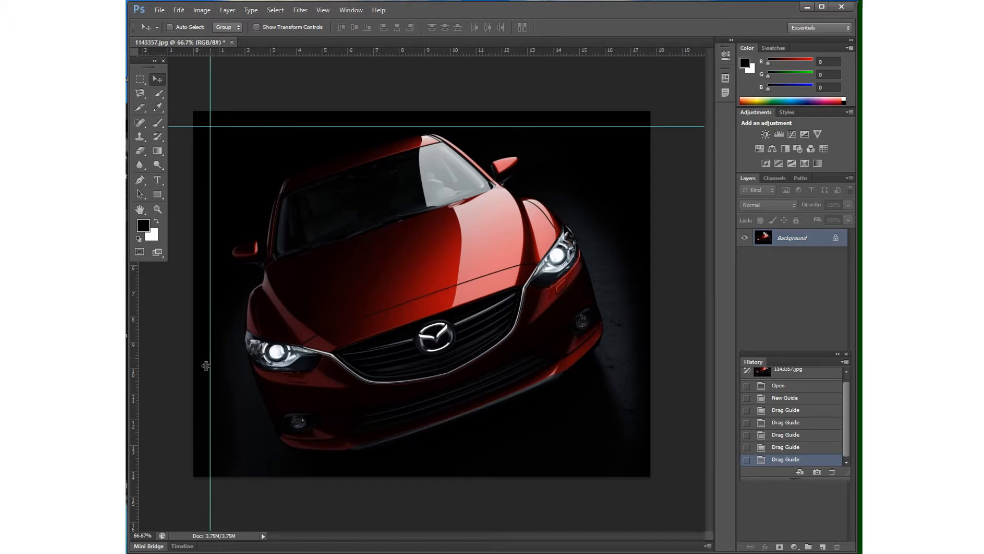
{"action": "left_click_drag", "start_coordinate": [135, 400], "coordinate": [636, 425]}
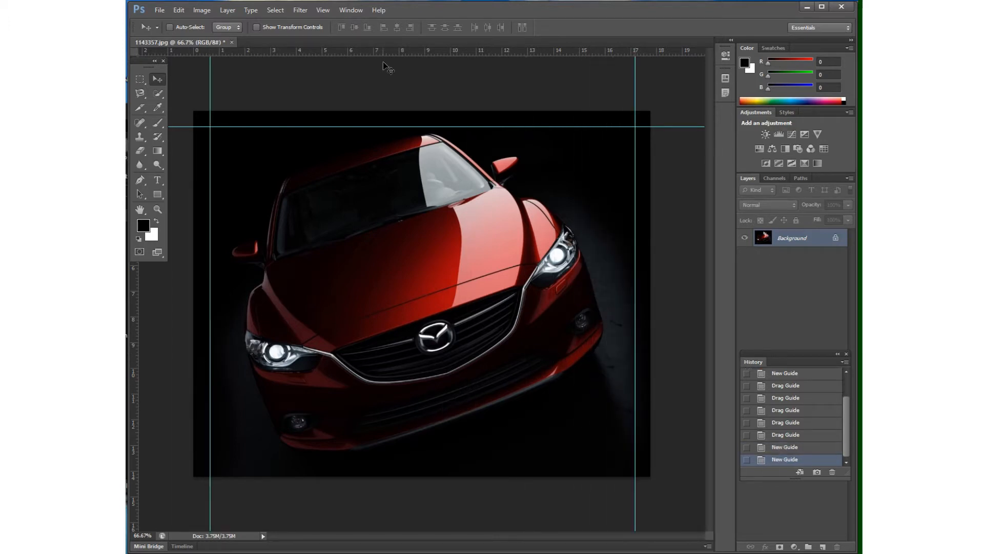
{"action": "left_click_drag", "start_coordinate": [386, 53], "coordinate": [378, 462]}
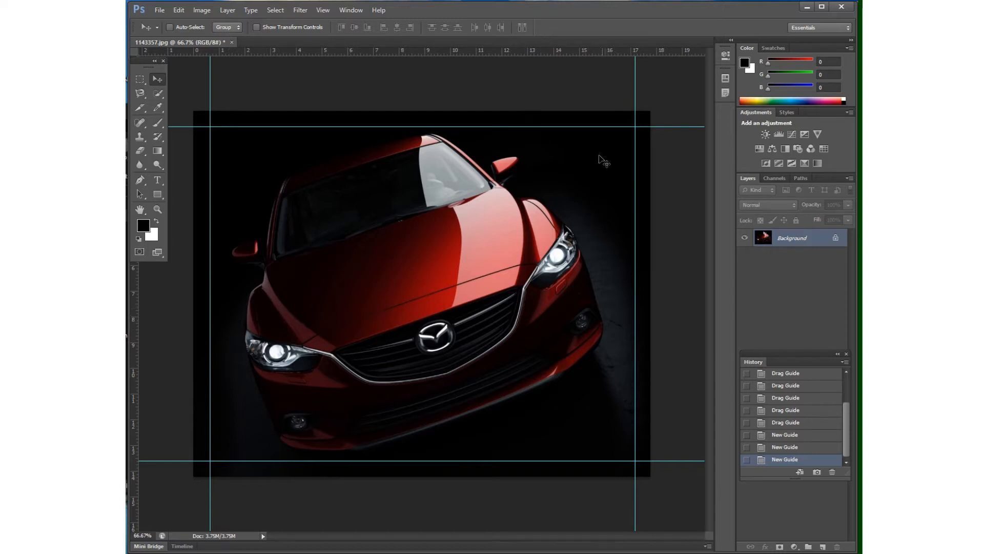
Move all four guides slightly outward, closer to the edges of the image
{"action": "left_click_drag", "start_coordinate": [588, 126], "coordinate": [588, 122]}
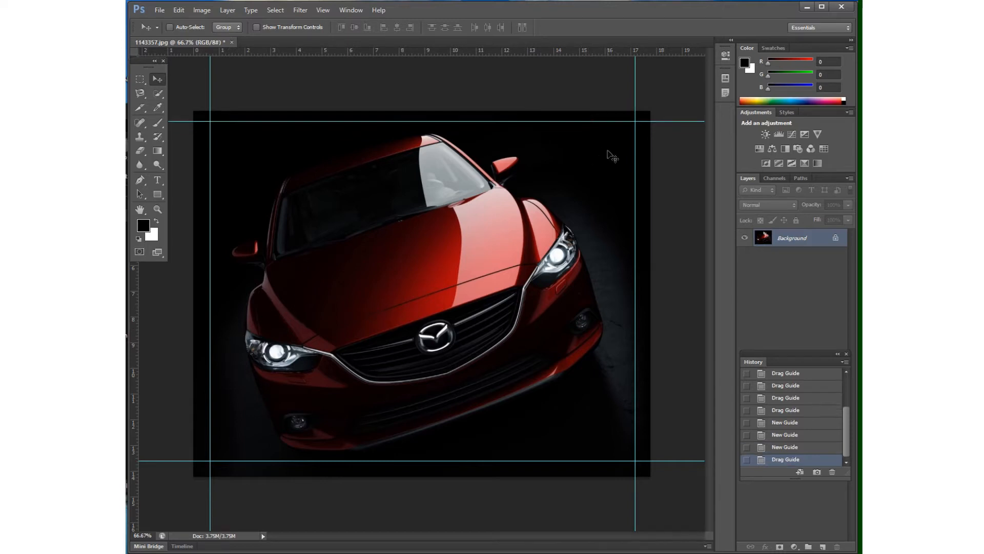
{"action": "left_click_drag", "start_coordinate": [636, 153], "coordinate": [643, 152]}
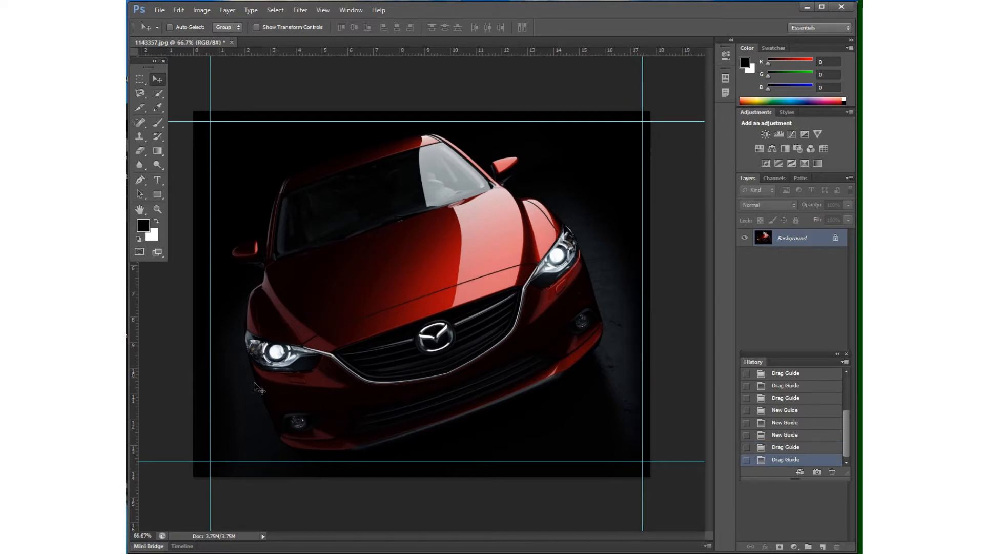
{"action": "left_click_drag", "start_coordinate": [210, 299], "coordinate": [201, 299]}
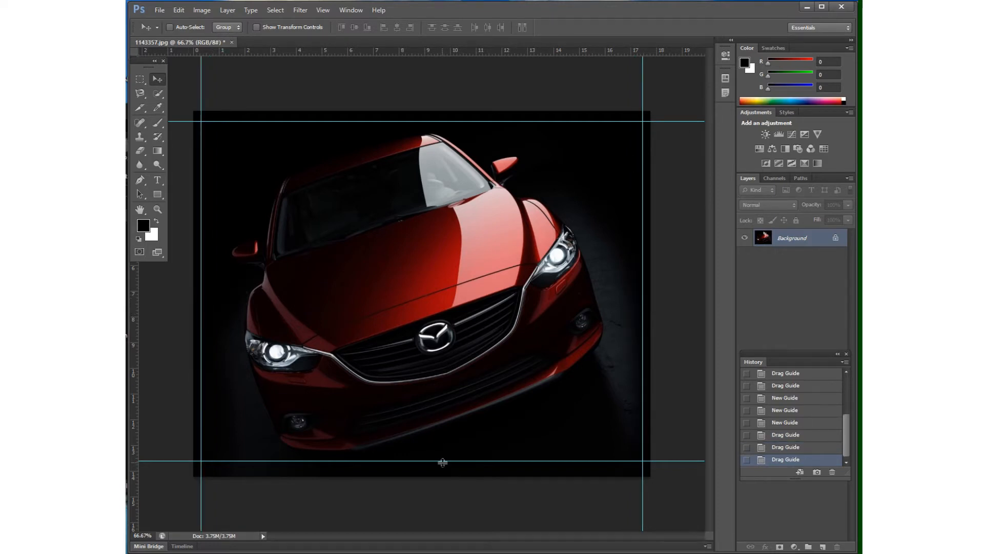
{"action": "left_click_drag", "start_coordinate": [443, 462], "coordinate": [433, 468]}
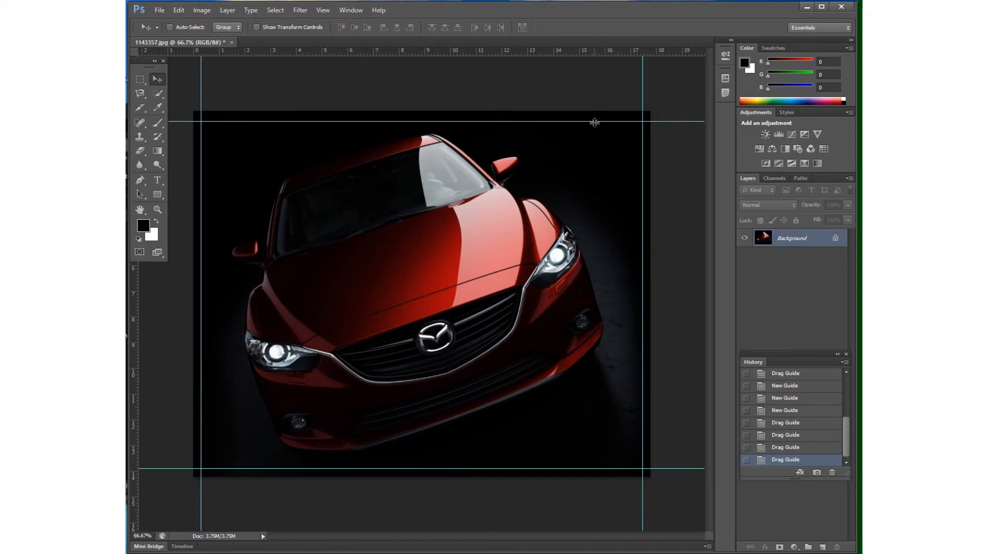
Delete all four guides by moving them off the canvas
{"action": "left_click_drag", "start_coordinate": [594, 122], "coordinate": [602, 47]}
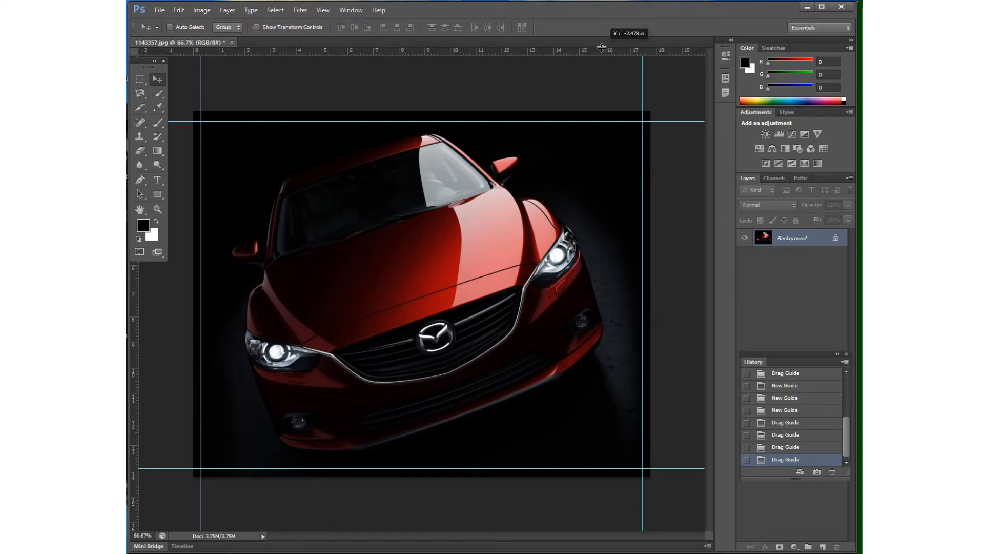
{"action": "left_click_drag", "start_coordinate": [602, 47], "coordinate": [597, 549]}
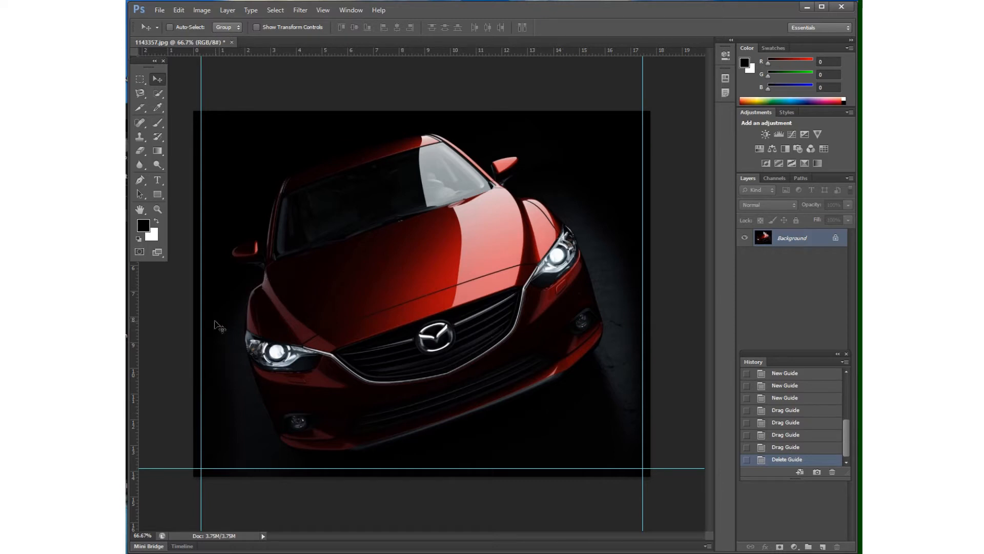
{"action": "left_click_drag", "start_coordinate": [201, 323], "coordinate": [132, 311]}
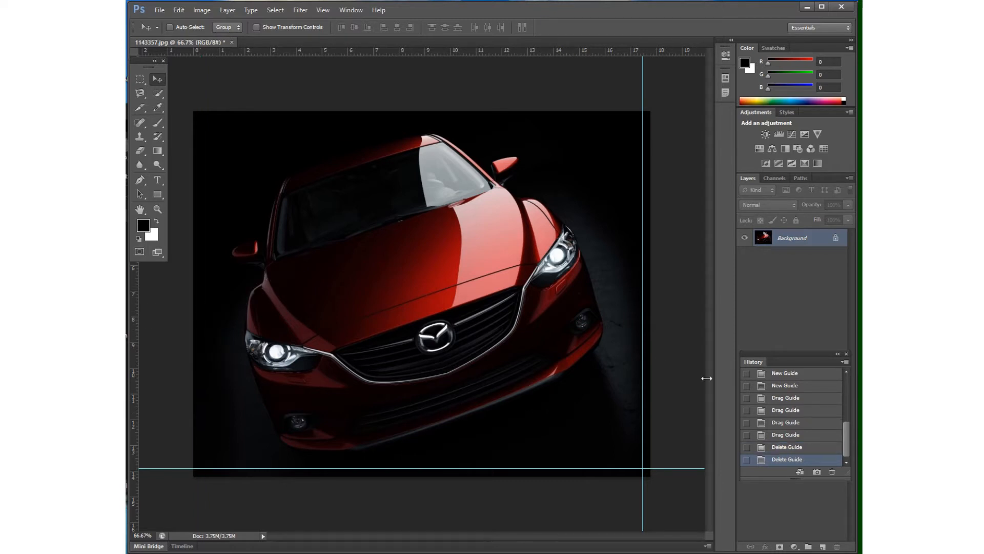
{"action": "left_click_drag", "start_coordinate": [643, 356], "coordinate": [738, 349]}
{"action": "left_click_drag", "start_coordinate": [580, 468], "coordinate": [613, 548]}
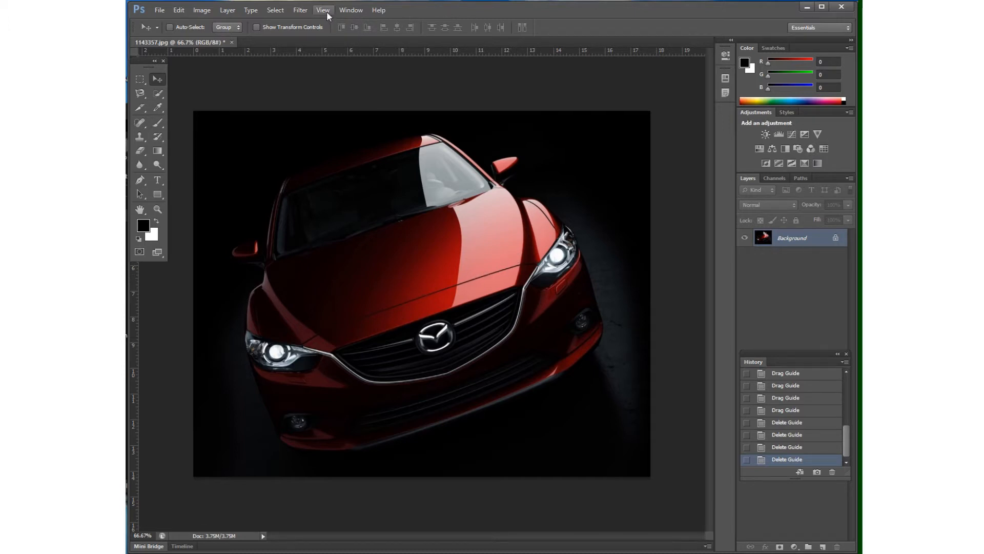
{"action": "mouse_move", "coordinate": [481, 52]}
{"action": "left_mouse_down"}
{"action": "mouse_move", "coordinate": [487, 185]}
{"action": "mouse_move", "coordinate": [503, 50]}
{"action": "mouse_move", "coordinate": [496, 185]}
{"action": "mouse_move", "coordinate": [500, 53]}
{"action": "left_mouse_up"}
{"action": "left_click", "coordinate": [323, 10]}
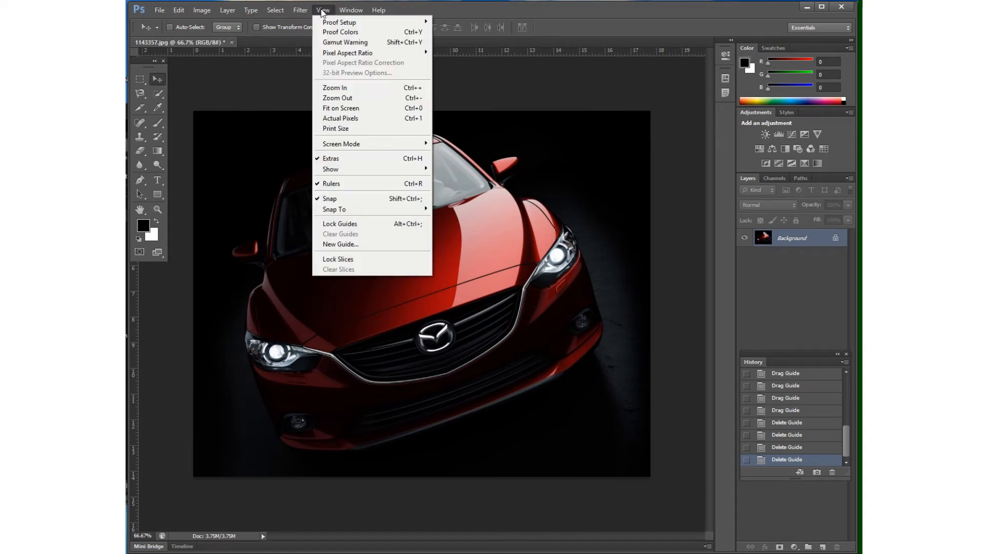
{"action": "left_click", "coordinate": [534, 13]}
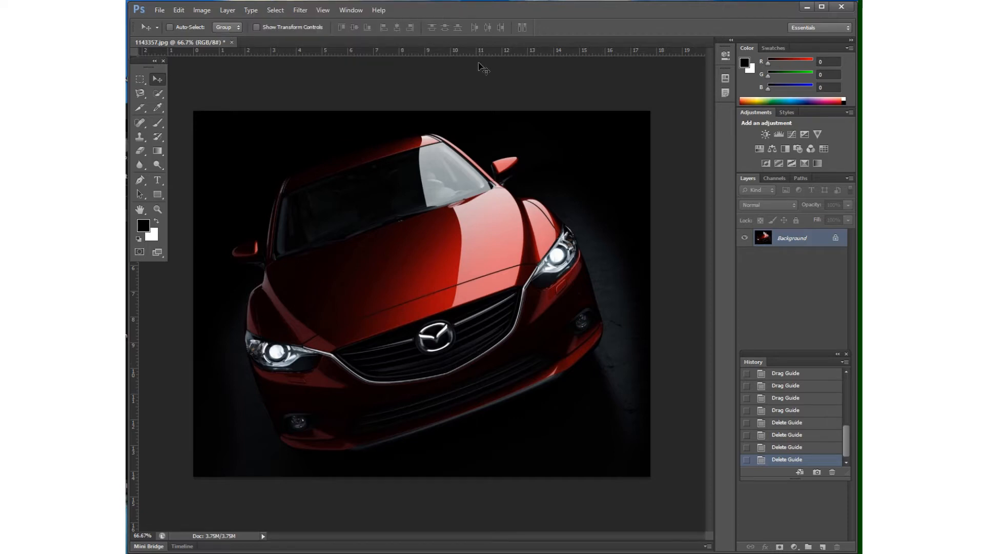
{"action": "left_click_drag", "start_coordinate": [487, 50], "coordinate": [482, 299]}
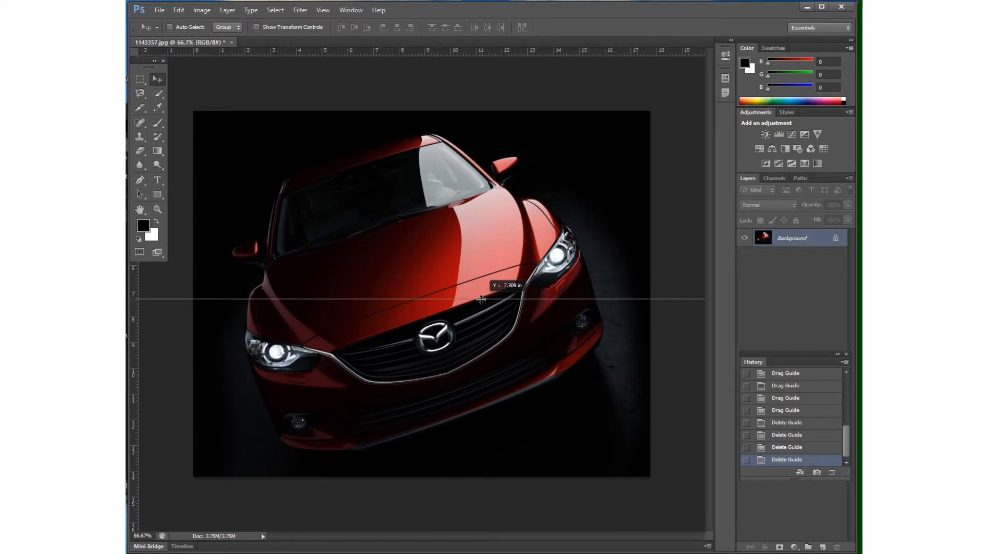
{"action": "mouse_move", "coordinate": [481, 299]}
{"action": "left_mouse_down"}
{"action": "mouse_move", "coordinate": [485, 250]}
{"action": "mouse_move", "coordinate": [488, 293]}
{"action": "left_mouse_up"}
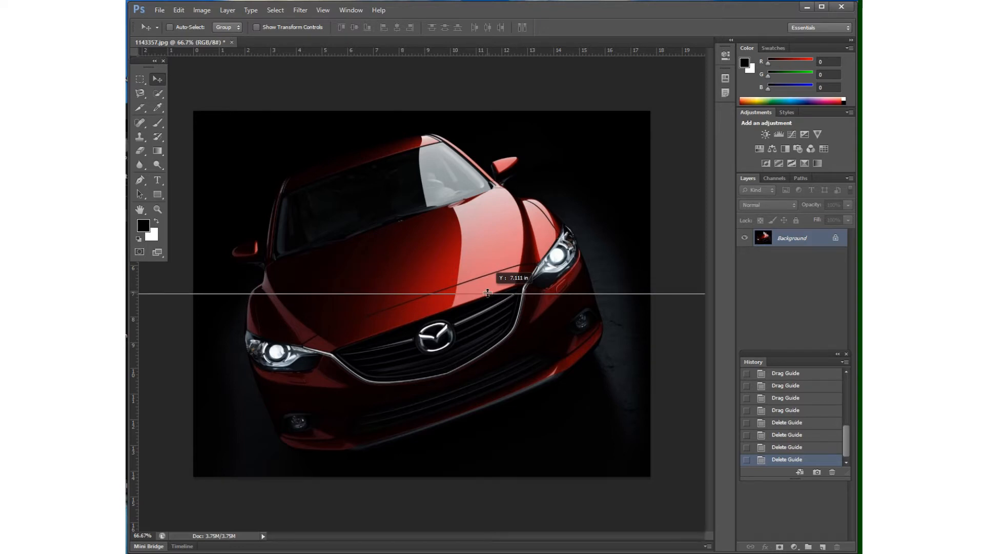
{"action": "left_click_drag", "start_coordinate": [487, 293], "coordinate": [564, 23]}
Create a new horizontal guide at the 5-inch position by entering its exact value
{"action": "left_click", "coordinate": [324, 10]}
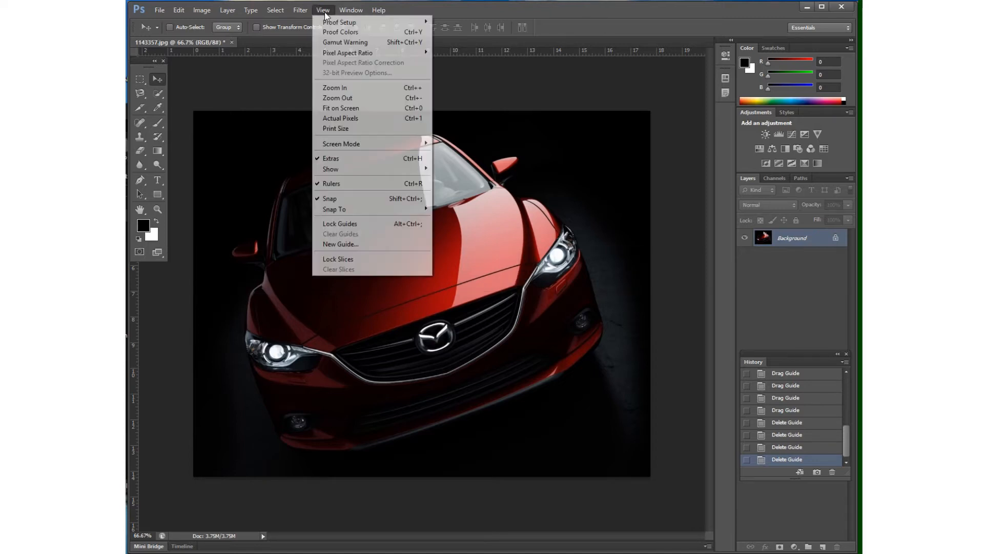
{"action": "left_click", "coordinate": [357, 247]}
{"action": "left_click_drag", "start_coordinate": [352, 168], "coordinate": [449, 216]}
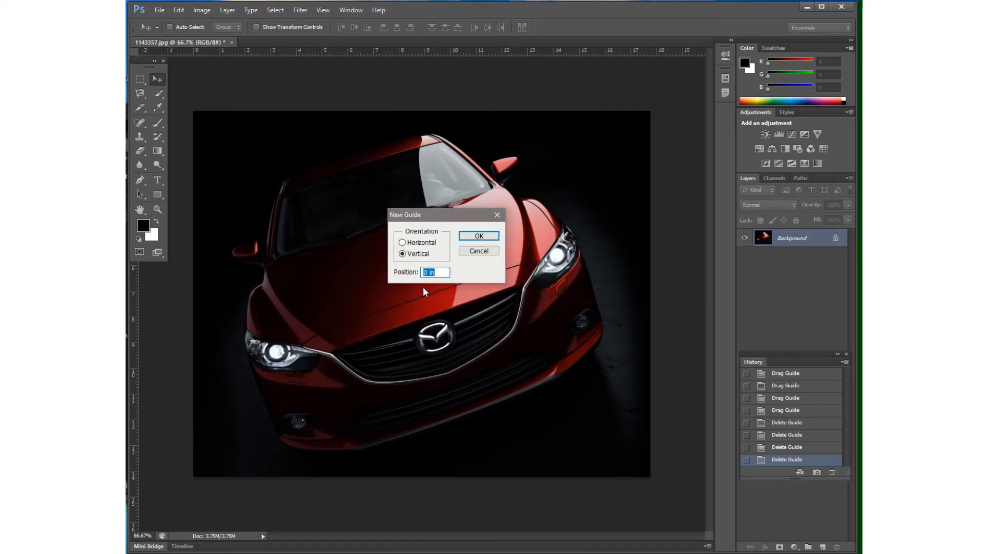
{"action": "left_click", "coordinate": [417, 244]}
{"action": "left_click", "coordinate": [406, 254]}
{"action": "left_click", "coordinate": [443, 275]}
{"action": "left_click_drag", "start_coordinate": [439, 273], "coordinate": [403, 273]}
{"action": "left_click", "coordinate": [429, 272]}
{"action": "double_click", "coordinate": [428, 272]}
{"action": "type", "text": "5"}
{"action": "left_click", "coordinate": [481, 237]}
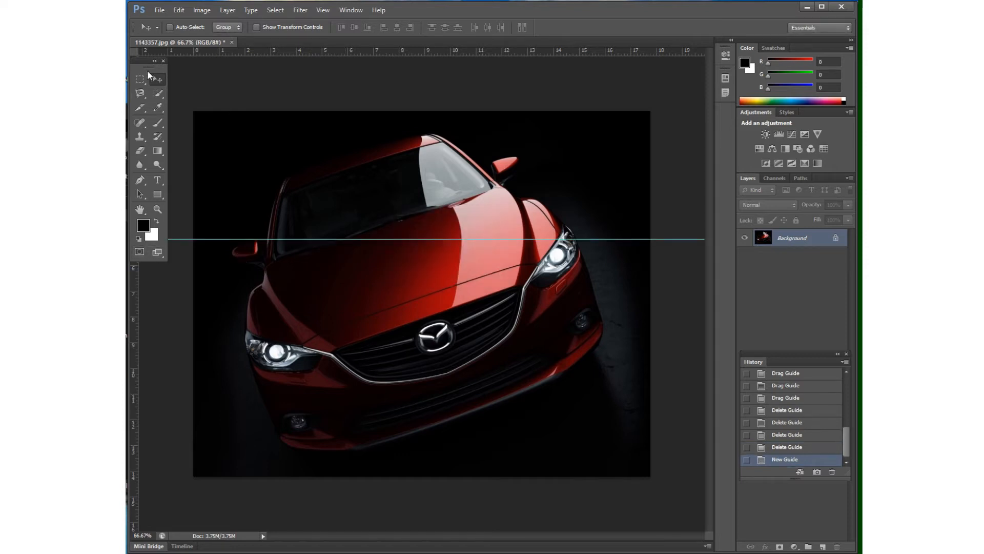
Move the tools palette clear of the vertical ruler and delete the horizontal guide by pulling it off the canvas
{"action": "left_click_drag", "start_coordinate": [143, 66], "coordinate": [176, 64]}
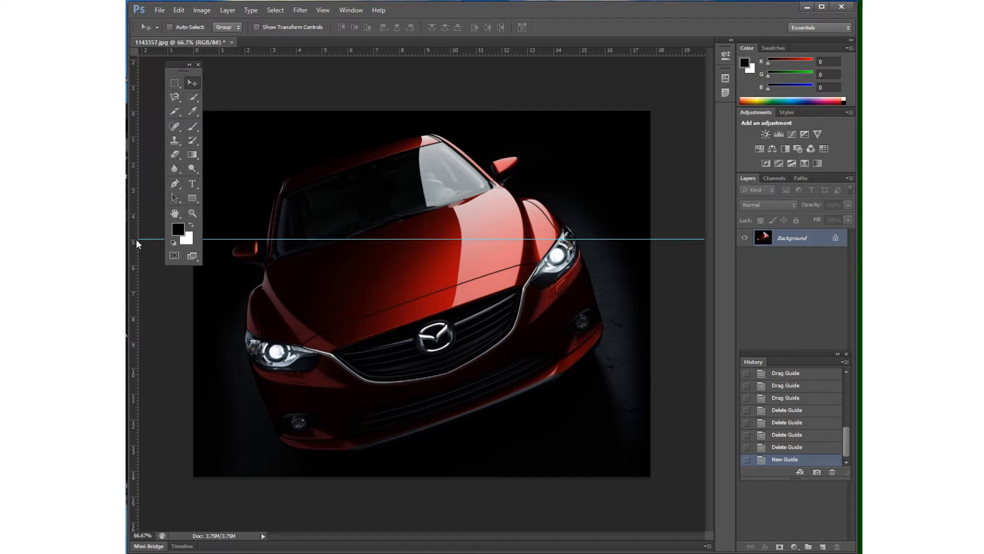
{"action": "left_click_drag", "start_coordinate": [174, 62], "coordinate": [155, 245]}
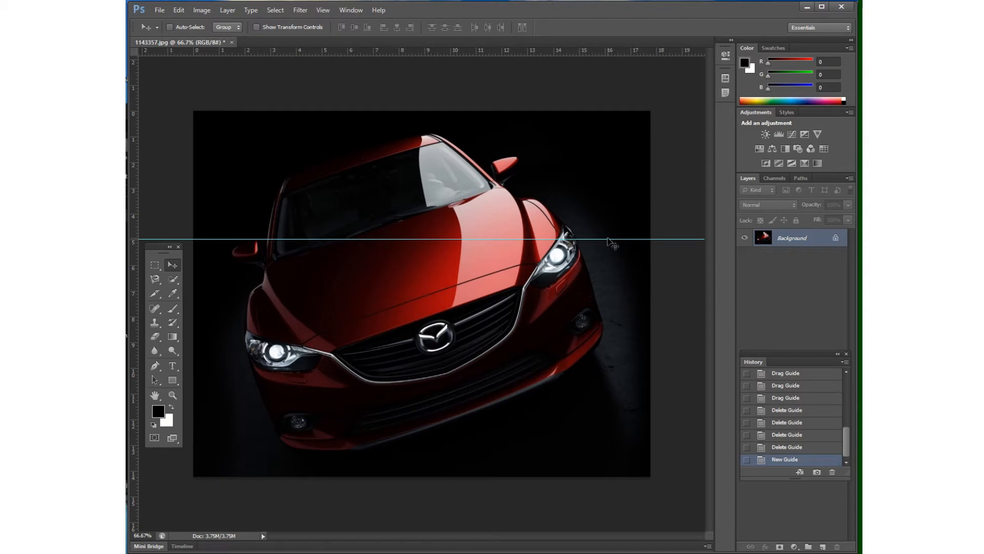
{"action": "left_click_drag", "start_coordinate": [606, 239], "coordinate": [588, 49]}
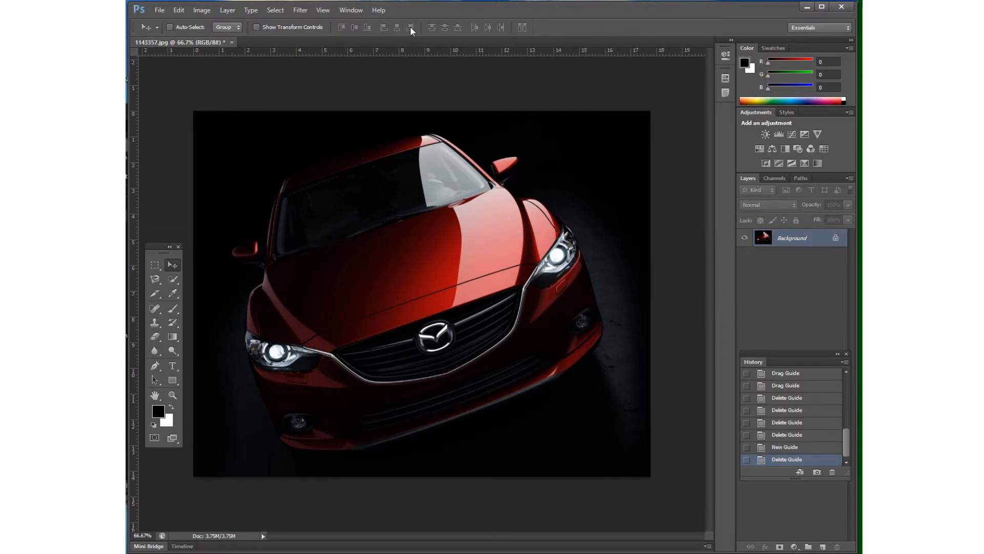
Create a new horizontal guide positioned at 50% of the image height
{"action": "left_click", "coordinate": [323, 10]}
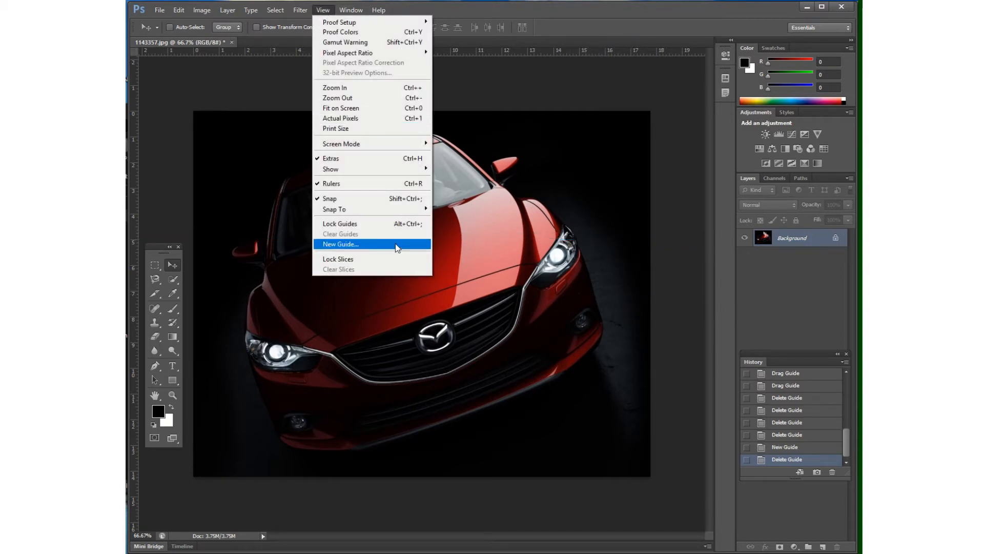
{"action": "left_click", "coordinate": [348, 244]}
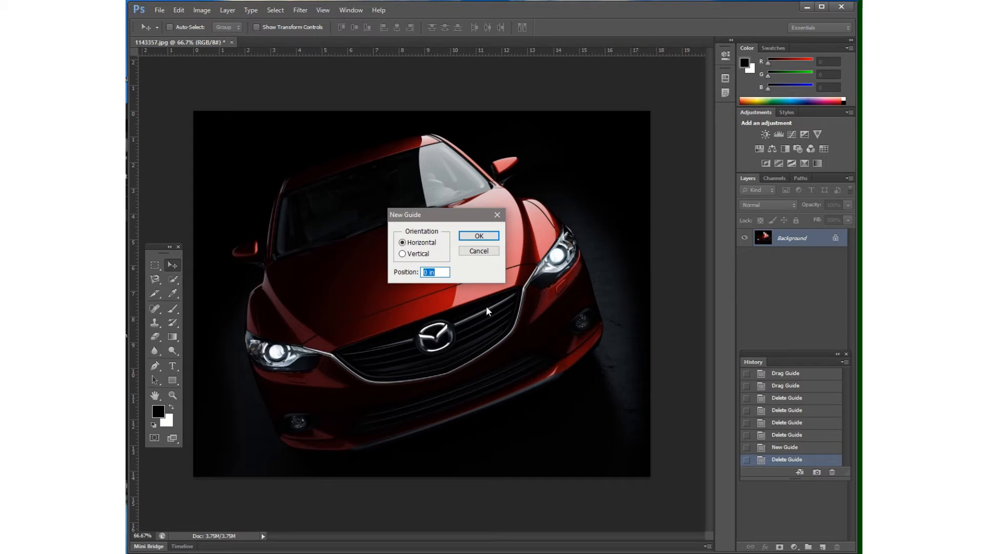
{"action": "type", "text": "50"}
{"action": "left_click", "coordinate": [486, 237]}
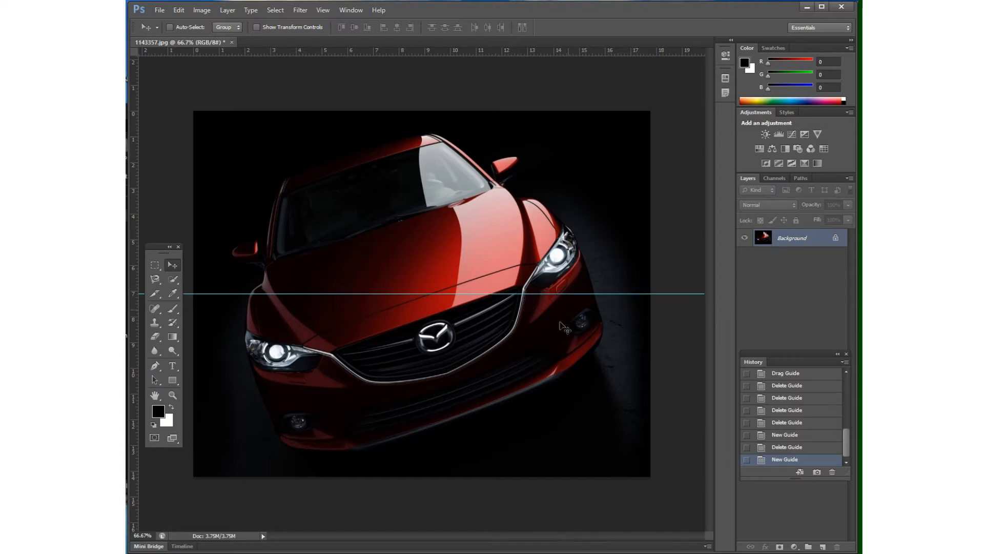
Create a new vertical guide positioned at 50% of the image width
{"action": "left_click", "coordinate": [323, 10]}
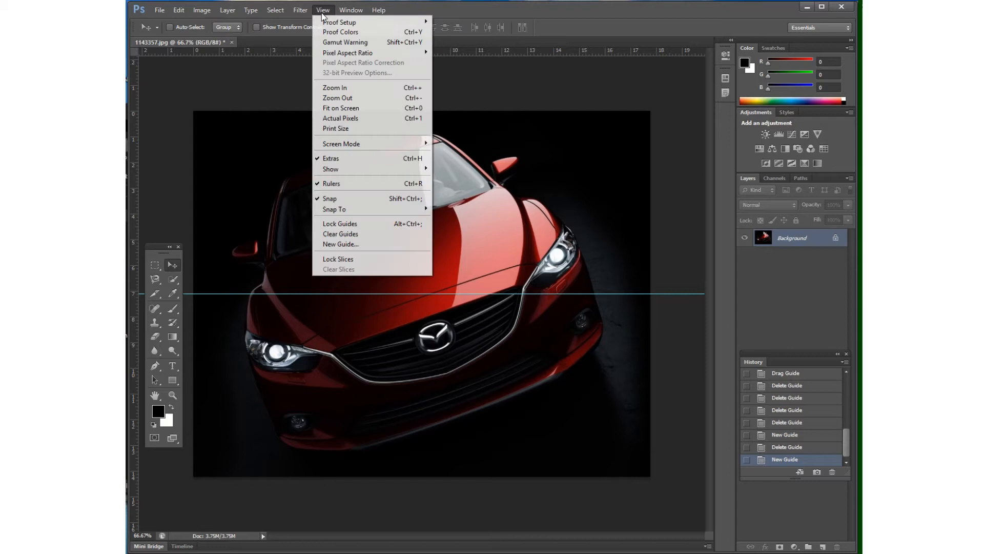
{"action": "left_click", "coordinate": [367, 245]}
{"action": "left_click", "coordinate": [418, 254]}
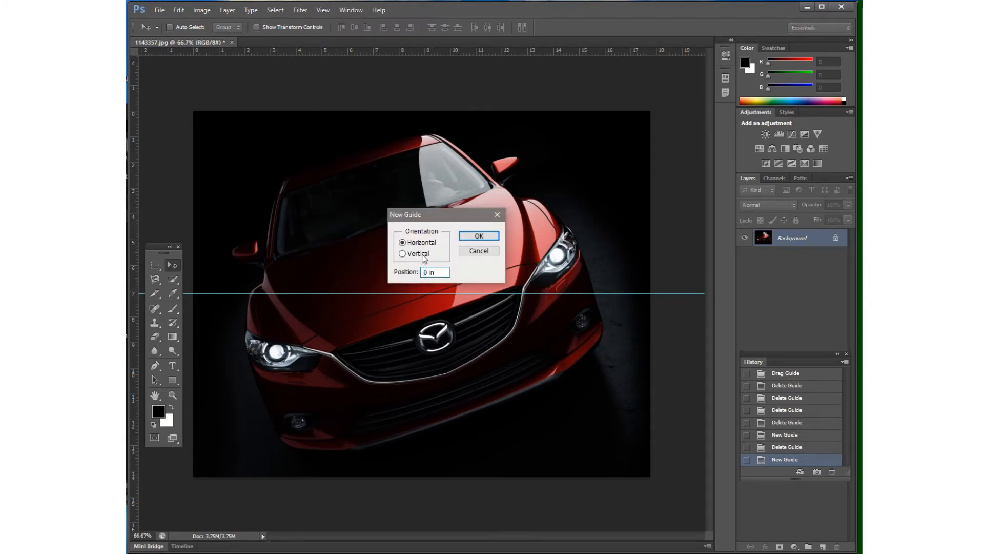
{"action": "left_click_drag", "start_coordinate": [444, 271], "coordinate": [394, 263]}
{"action": "type", "text": "50"}
{"action": "left_click", "coordinate": [481, 238]}
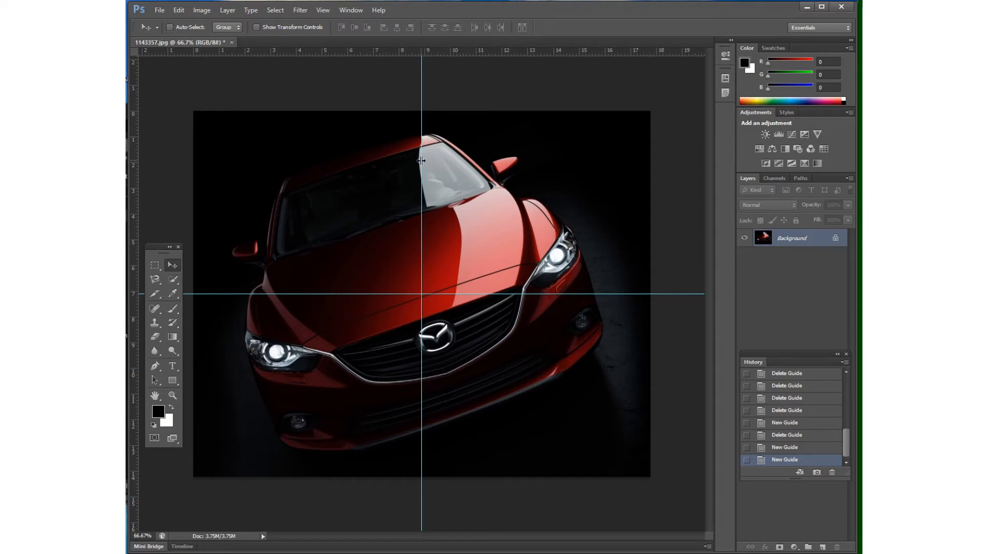
Delete the vertical and horizontal center guides by moving them back to the rulers
{"action": "left_click_drag", "start_coordinate": [422, 163], "coordinate": [137, 165]}
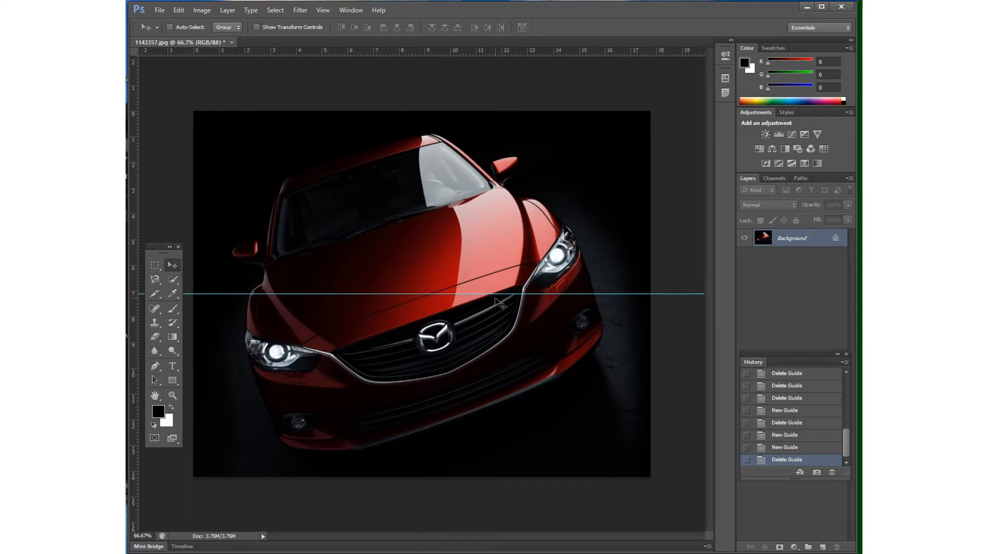
{"action": "left_click_drag", "start_coordinate": [498, 292], "coordinate": [503, 50]}
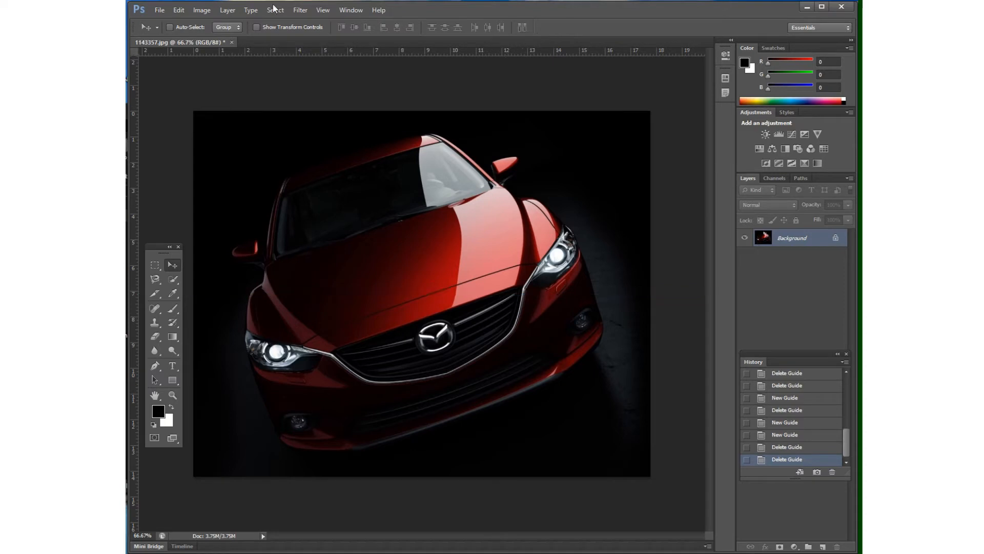
Create a new vertical guide positioned at 40% of the image width
{"action": "left_click", "coordinate": [328, 12]}
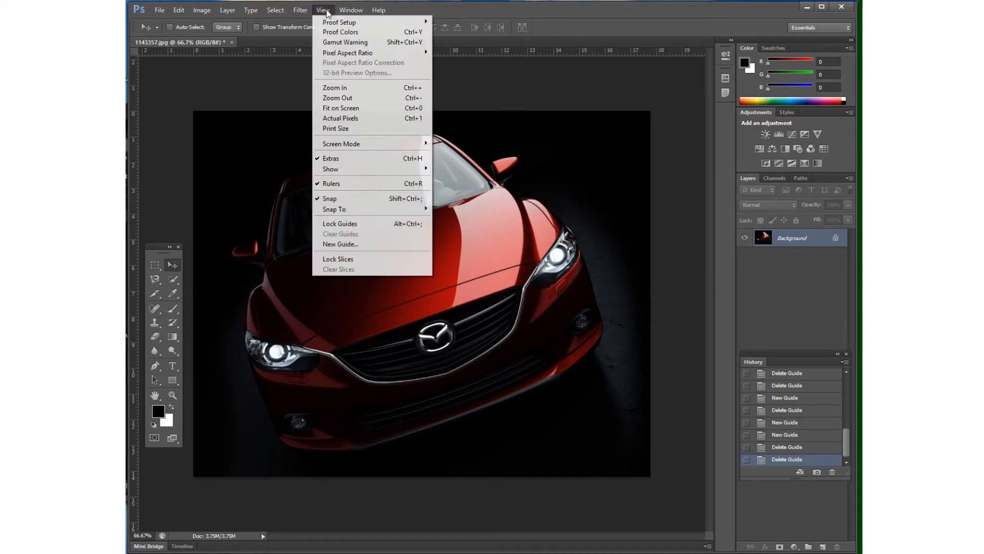
{"action": "left_click", "coordinate": [385, 249]}
{"action": "left_click_drag", "start_coordinate": [441, 272], "coordinate": [410, 272]}
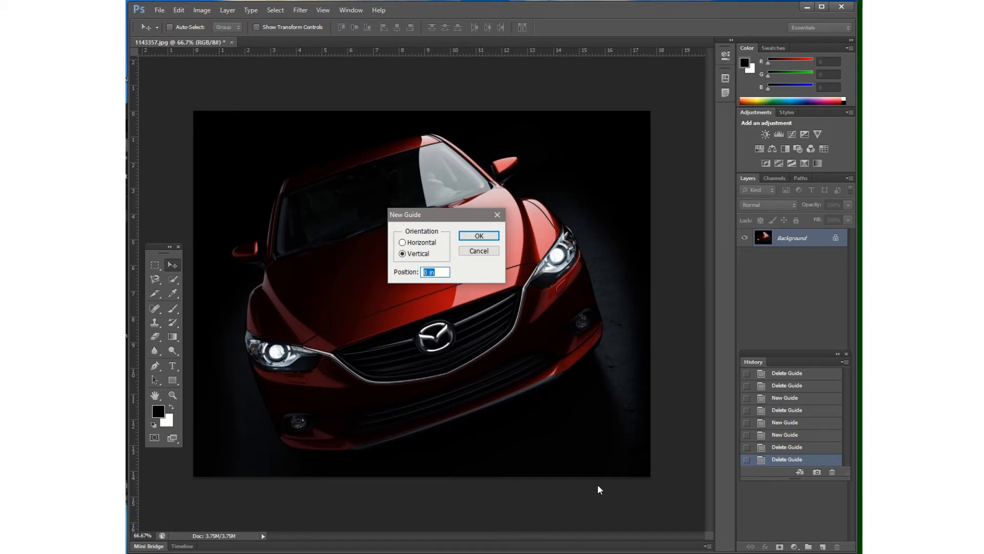
{"action": "type", "text": "40"}
{"action": "key", "text": "Return"}
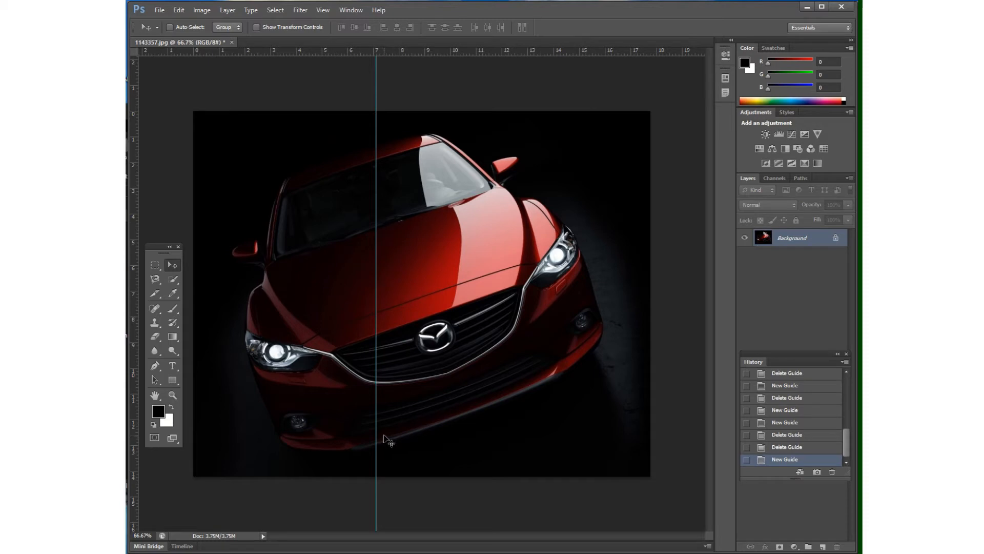
Delete the vertical guide by moving it off the canvas onto the ruler
{"action": "left_click_drag", "start_coordinate": [376, 322], "coordinate": [135, 300]}
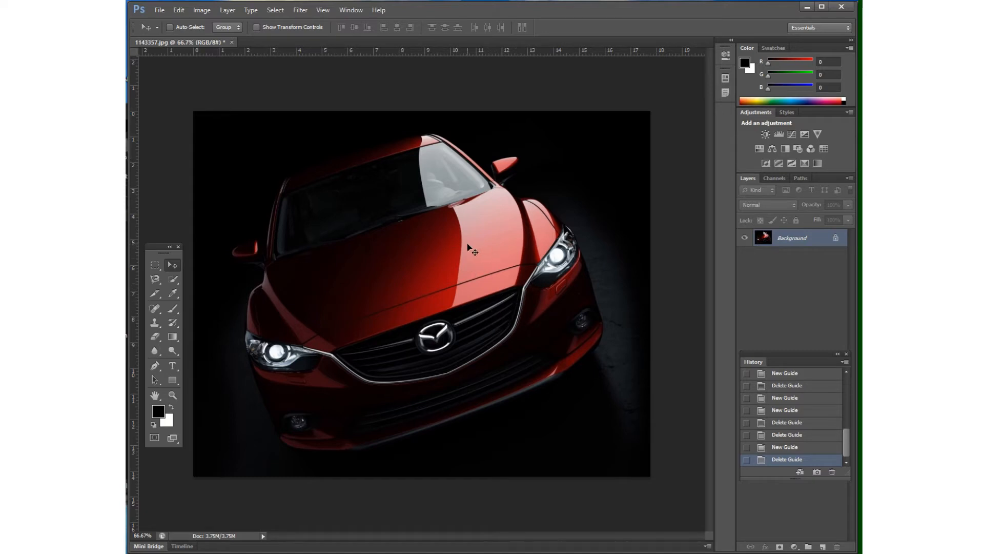
{"action": "mouse_move", "coordinate": [376, 3]}
{"action": "left_click", "coordinate": [327, 14]}
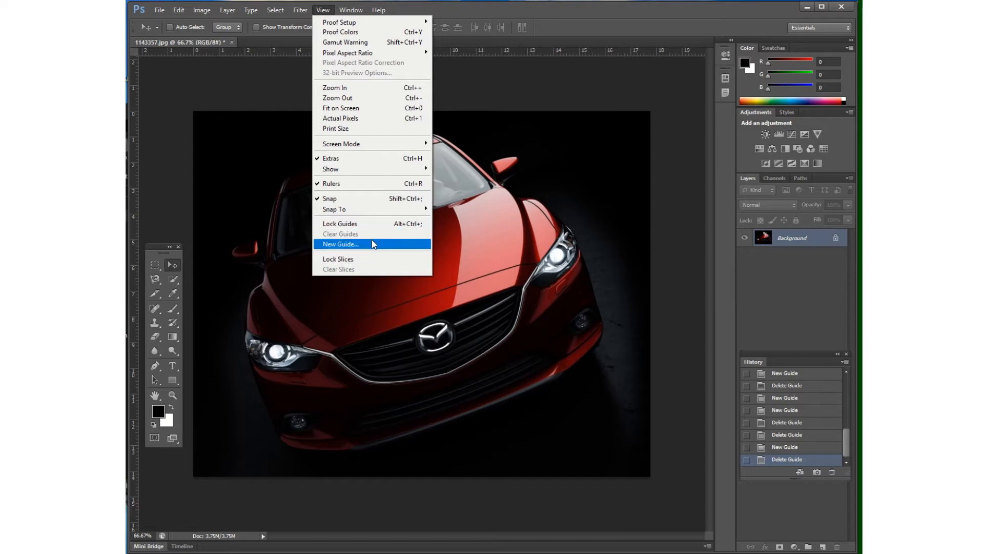
{"action": "left_click", "coordinate": [525, 56]}
Frame the car with horizontal guides at its roof and just below its bumper, and vertical guides just outside its left and right sides
{"action": "left_click_drag", "start_coordinate": [525, 56], "coordinate": [532, 263]}
{"action": "left_click_drag", "start_coordinate": [134, 359], "coordinate": [280, 347]}
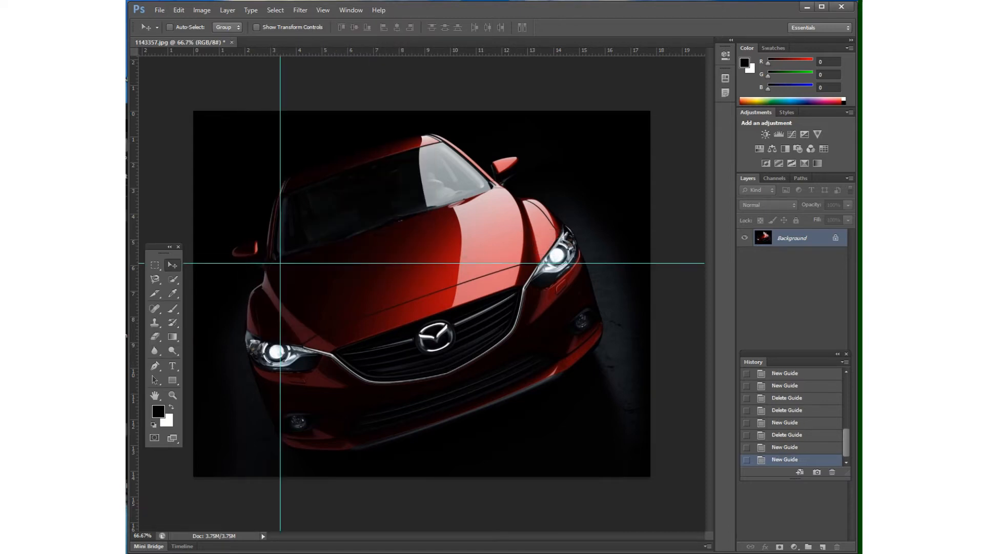
{"action": "left_click_drag", "start_coordinate": [134, 412], "coordinate": [578, 390]}
{"action": "left_click_drag", "start_coordinate": [589, 216], "coordinate": [587, 138]}
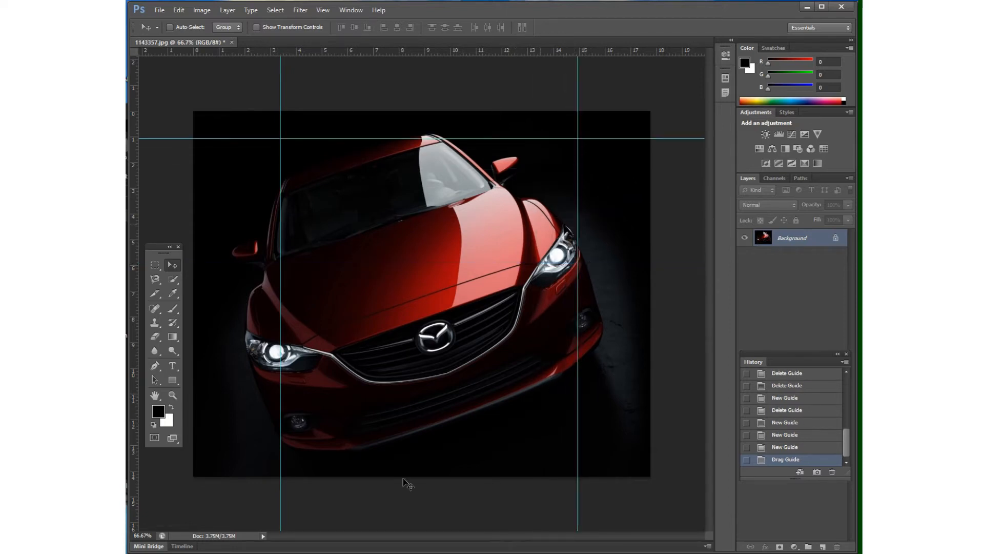
{"action": "left_click_drag", "start_coordinate": [457, 49], "coordinate": [438, 455]}
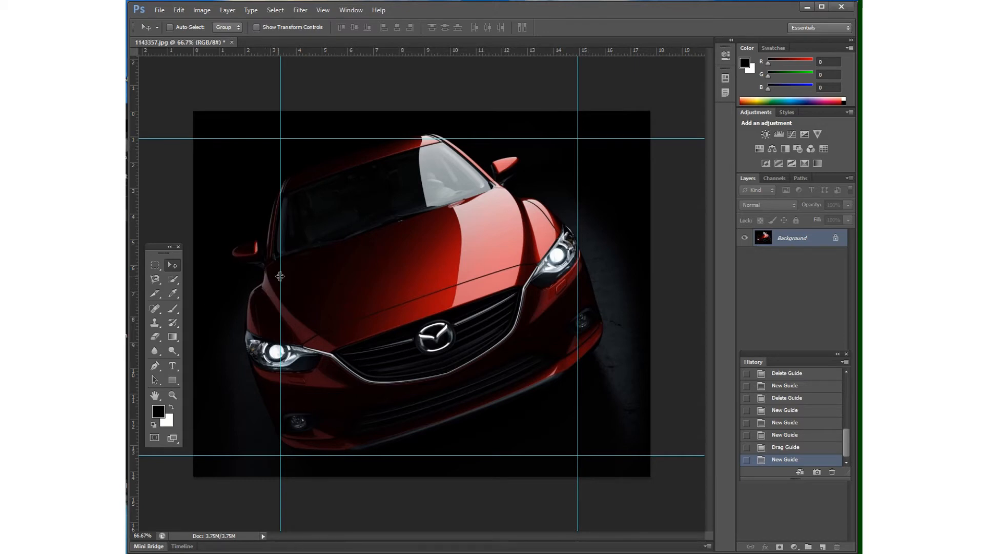
{"action": "left_click_drag", "start_coordinate": [281, 276], "coordinate": [232, 277]}
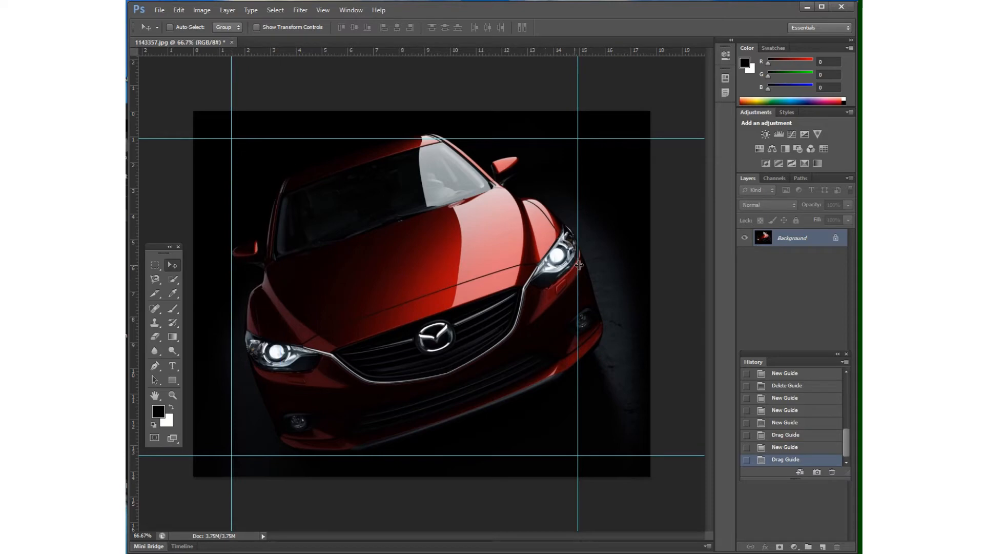
{"action": "left_click_drag", "start_coordinate": [577, 266], "coordinate": [610, 261]}
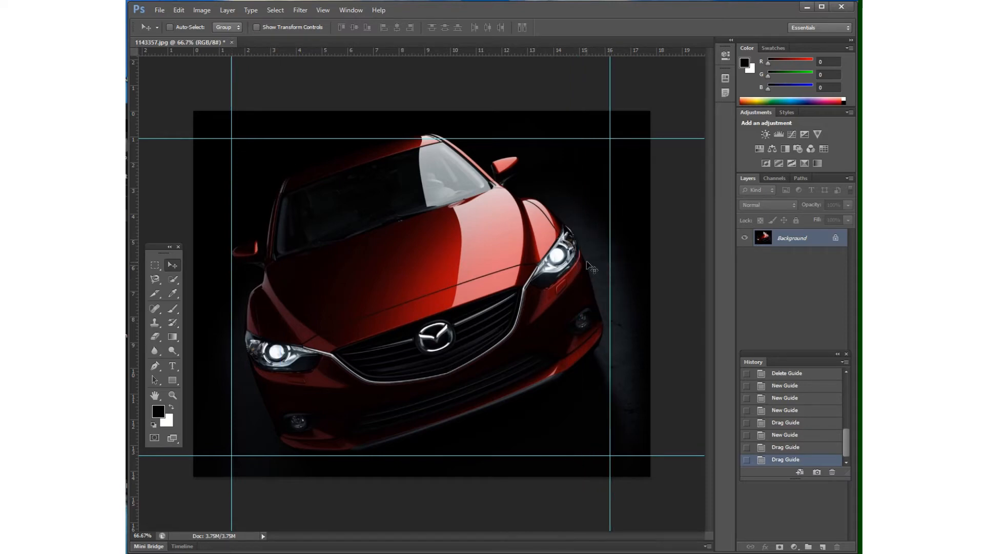
Lock the guides and try to move the horizontal guide at the car's roof
{"action": "left_click", "coordinate": [327, 12]}
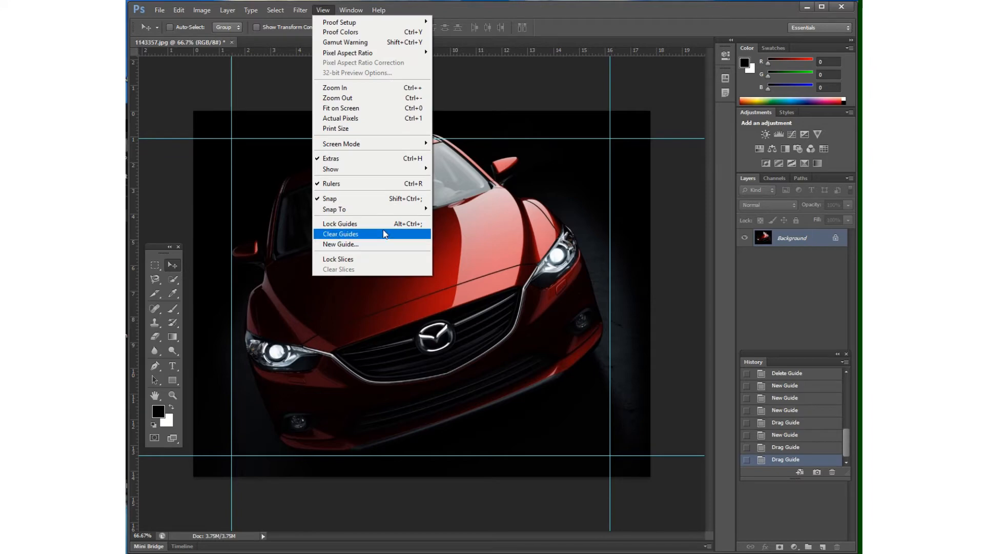
{"action": "left_click", "coordinate": [347, 226]}
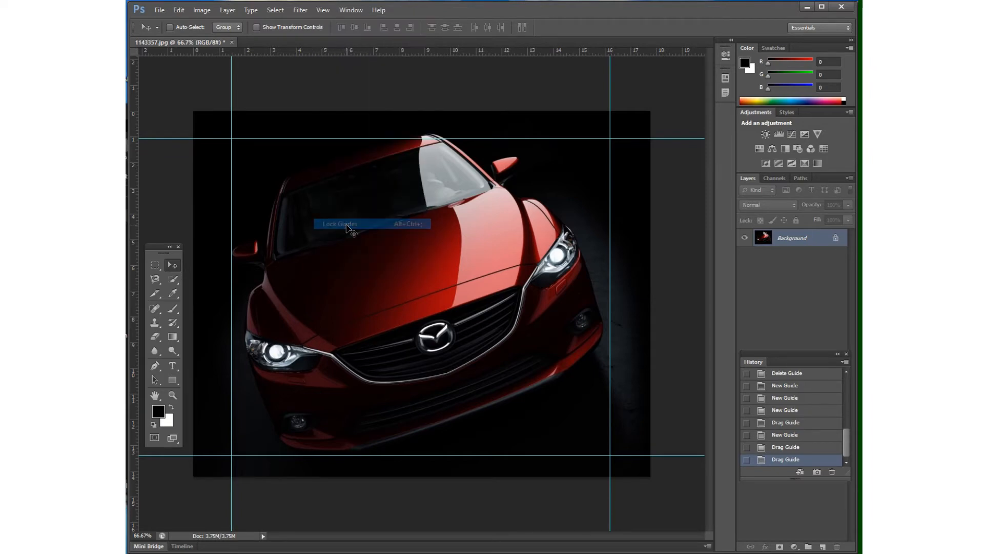
{"action": "left_click_drag", "start_coordinate": [583, 113], "coordinate": [585, 79]}
{"action": "key", "text": "Return"}
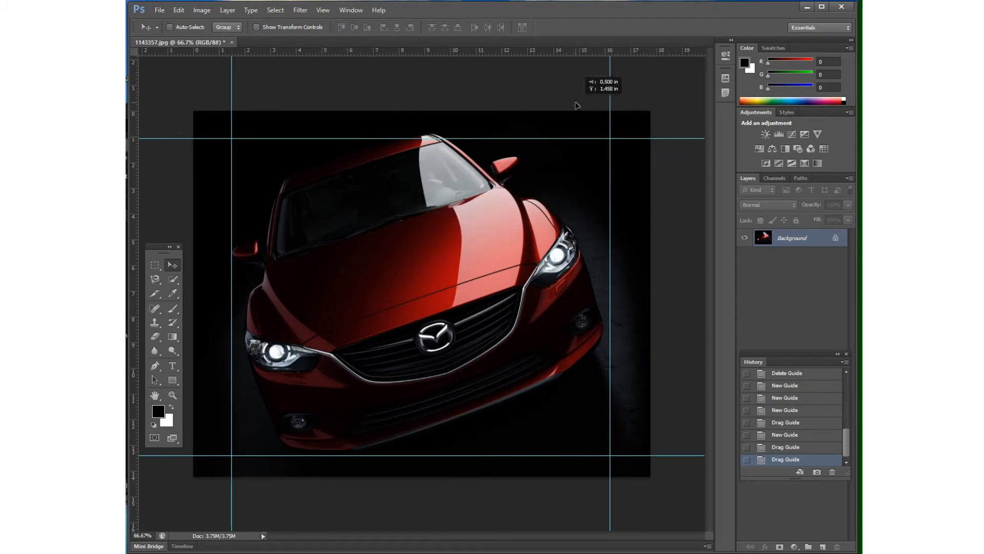
{"action": "left_click", "coordinate": [494, 213]}
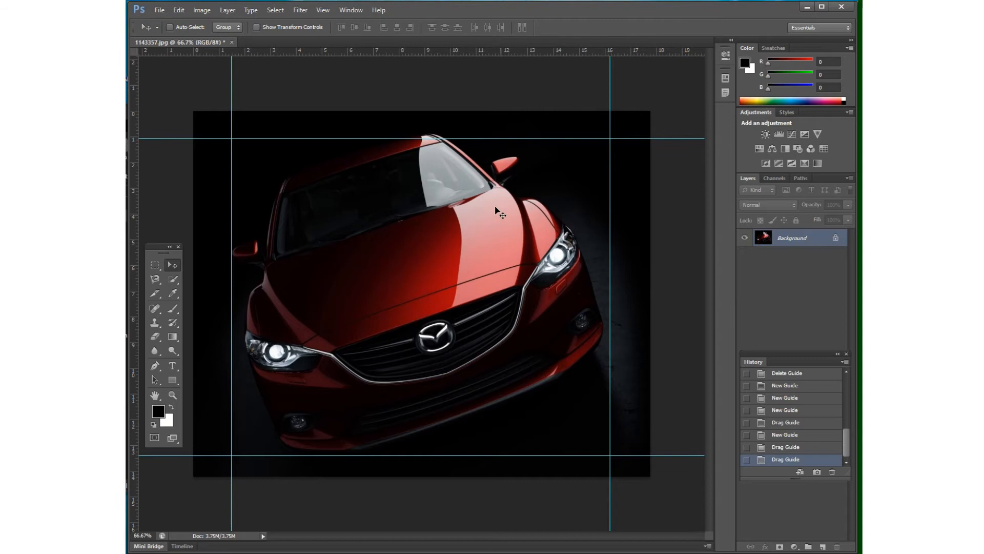
Unlock the guides and move the upper horizontal guide slightly above the car's roof
{"action": "left_click", "coordinate": [324, 11]}
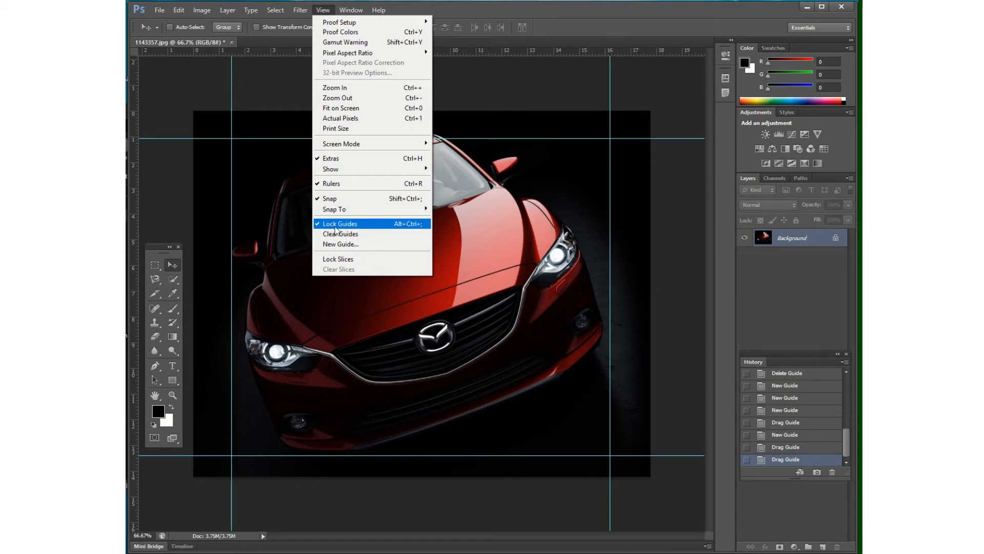
{"action": "left_click", "coordinate": [380, 225]}
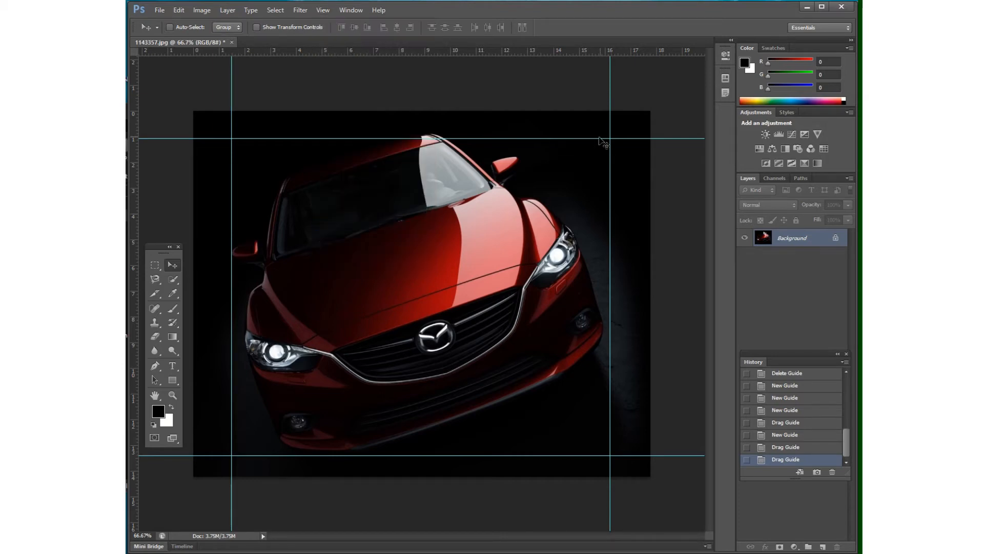
{"action": "left_click_drag", "start_coordinate": [598, 138], "coordinate": [595, 128]}
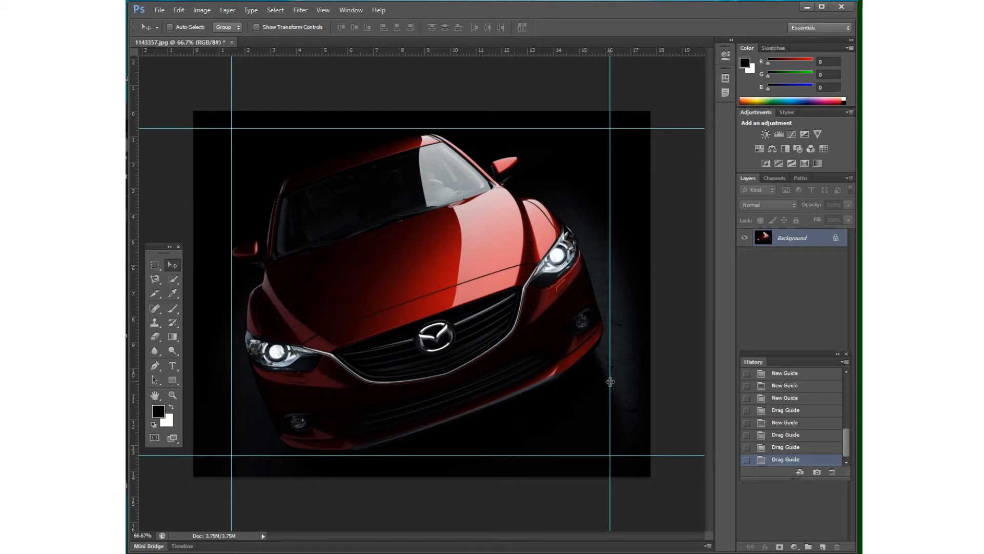
Move the two vertical guides outward from the car's sides, to about 17 and 0.8 on the horizontal ruler
{"action": "left_click_drag", "start_coordinate": [610, 382], "coordinate": [633, 384]}
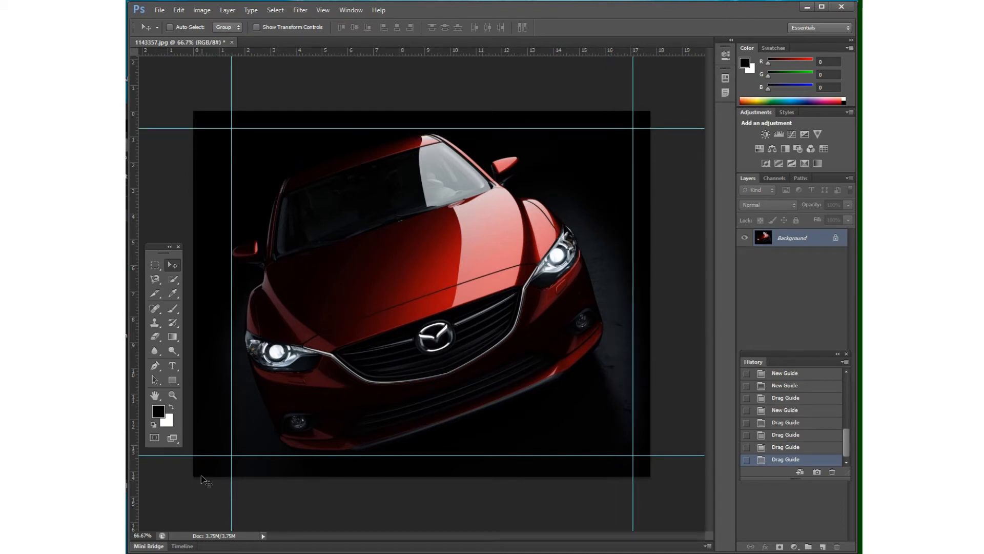
{"action": "left_click_drag", "start_coordinate": [231, 424], "coordinate": [214, 419]}
Clear all guides from the car photo at once
{"action": "left_click", "coordinate": [324, 11]}
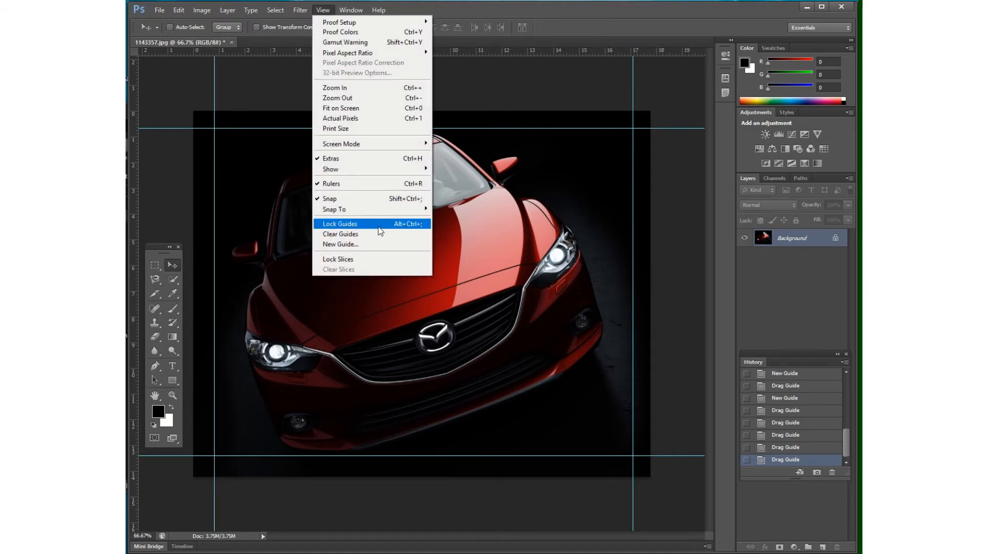
{"action": "left_click", "coordinate": [663, 221]}
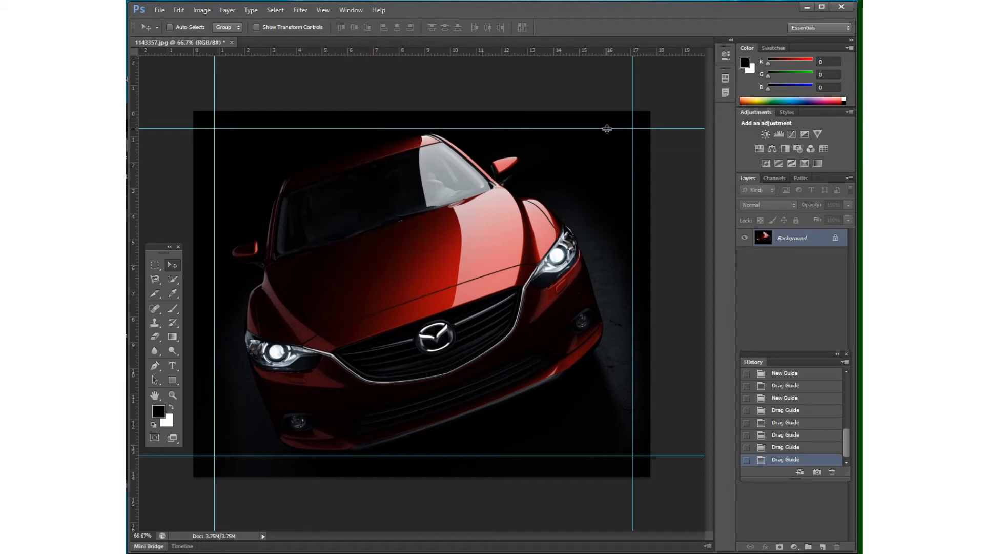
{"action": "left_click", "coordinate": [323, 10]}
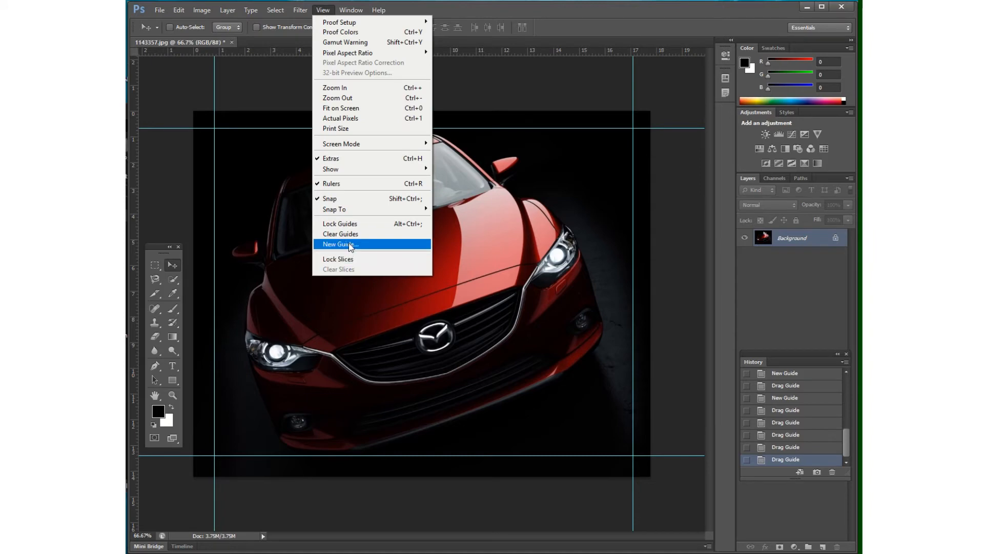
{"action": "left_click", "coordinate": [346, 234]}
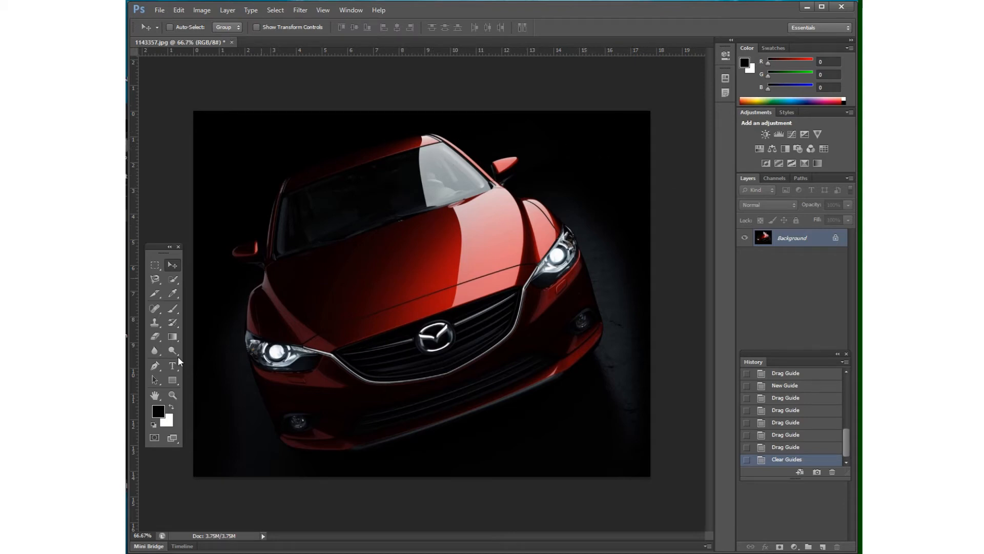
Choose the Slice Tool from the crop and slice tool group
{"action": "left_click", "coordinate": [156, 294]}
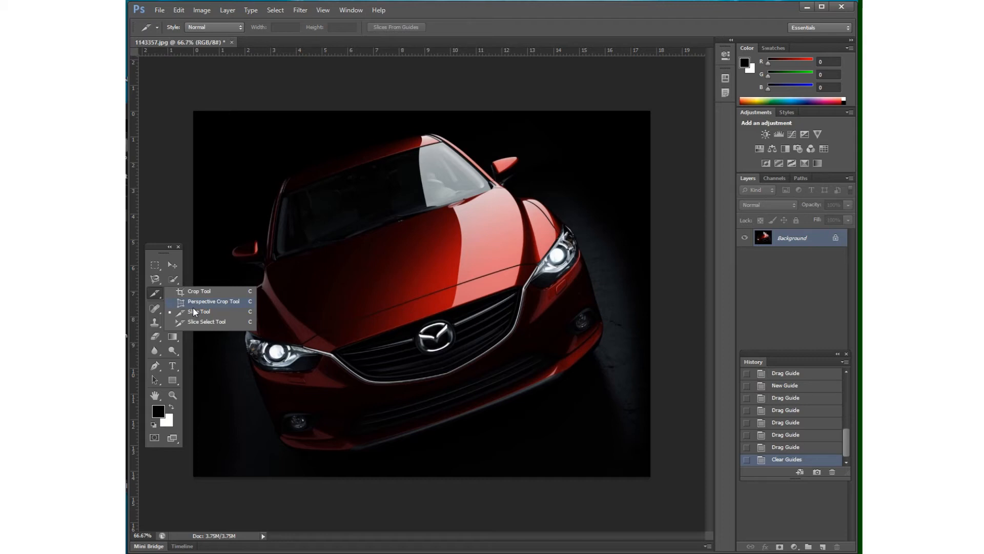
{"action": "left_click", "coordinate": [208, 313]}
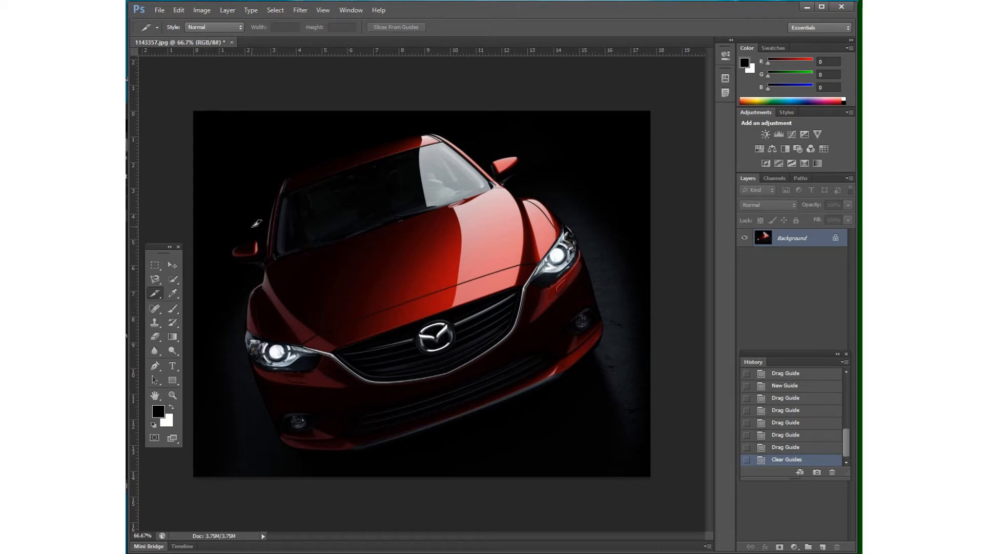
{"action": "left_click", "coordinate": [157, 294]}
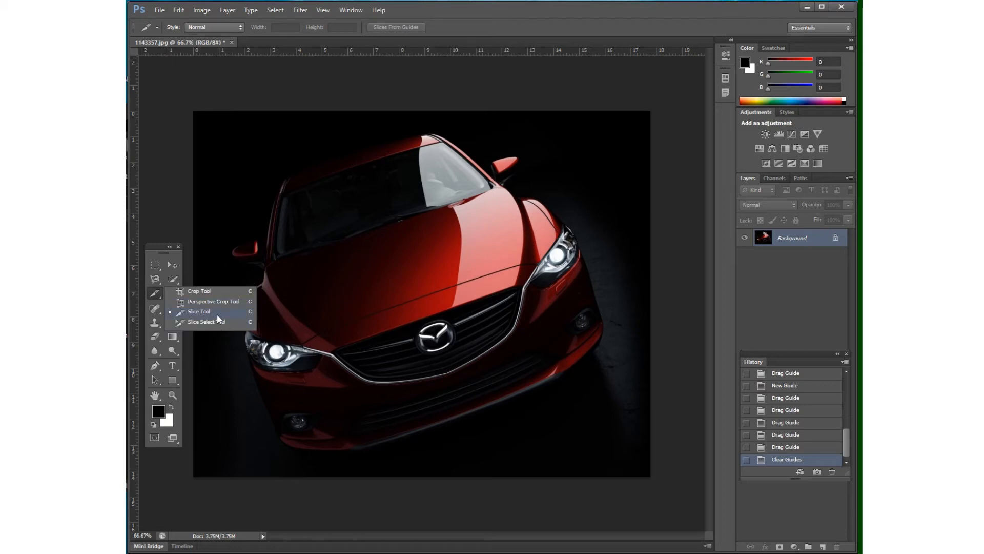
{"action": "left_click", "coordinate": [226, 312]}
{"action": "left_click", "coordinate": [157, 294]}
{"action": "left_click", "coordinate": [192, 312]}
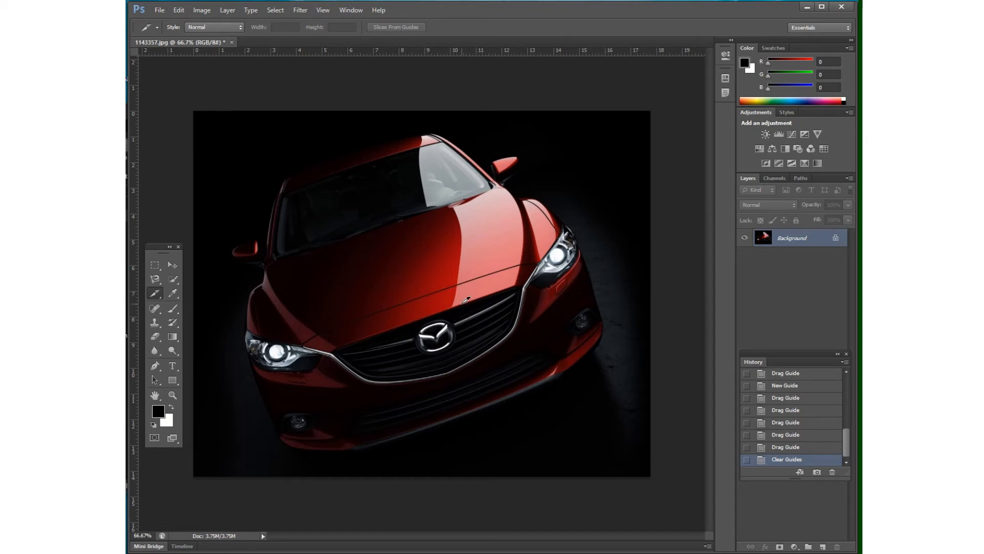
Draw seven overlapping rectangular slices freehand over the windshield, hood, headlights and bumper of the car with the Slice Tool
{"action": "left_click", "coordinate": [156, 293]}
{"action": "left_click", "coordinate": [196, 310]}
{"action": "left_click_drag", "start_coordinate": [251, 152], "coordinate": [422, 322]}
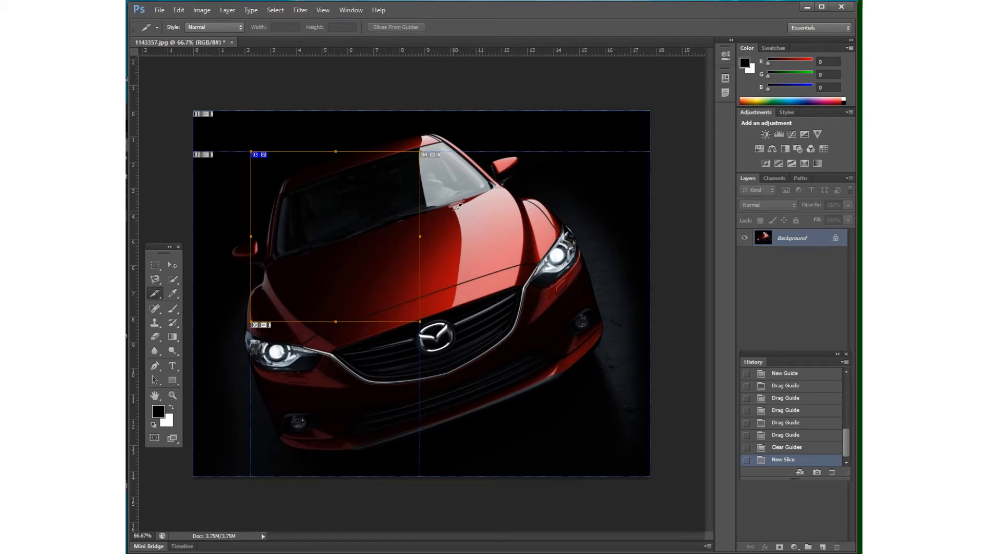
{"action": "left_click_drag", "start_coordinate": [448, 204], "coordinate": [599, 367]}
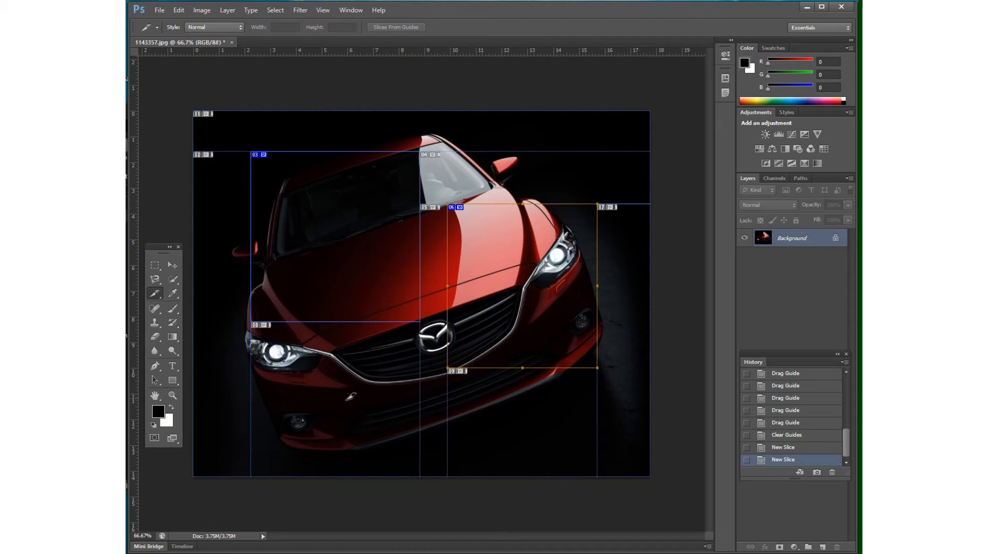
{"action": "left_click_drag", "start_coordinate": [265, 345], "coordinate": [385, 454]}
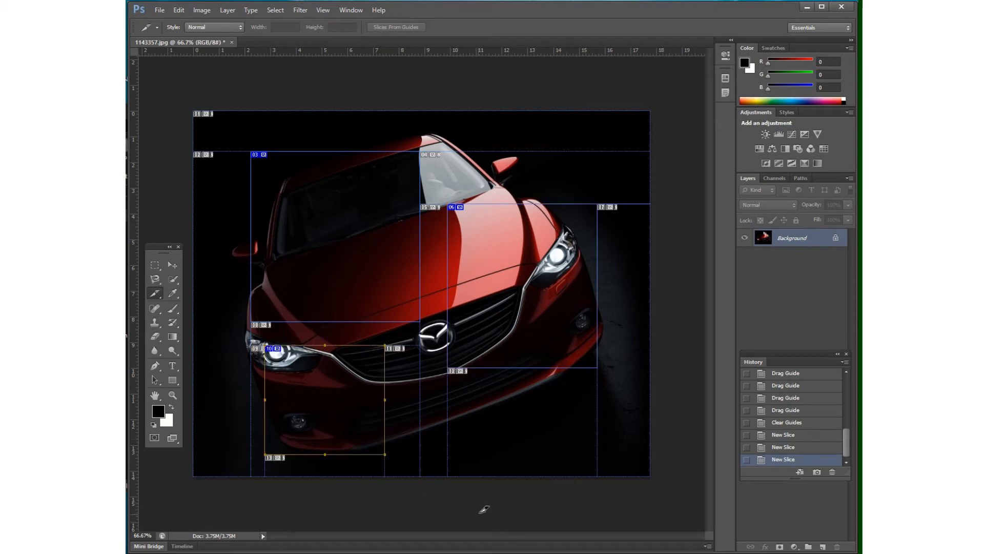
{"action": "left_click_drag", "start_coordinate": [483, 383], "coordinate": [566, 459]}
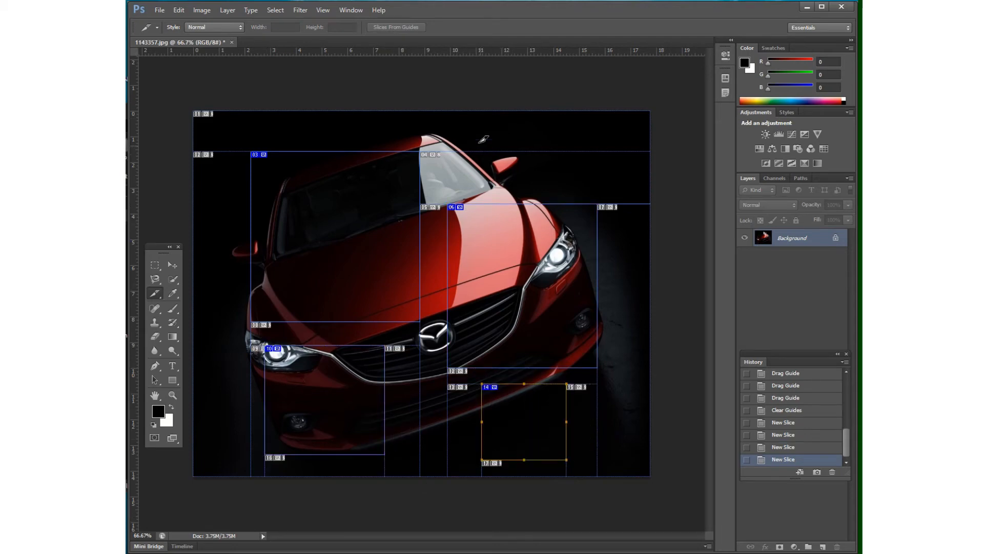
{"action": "left_click_drag", "start_coordinate": [475, 135], "coordinate": [622, 321]}
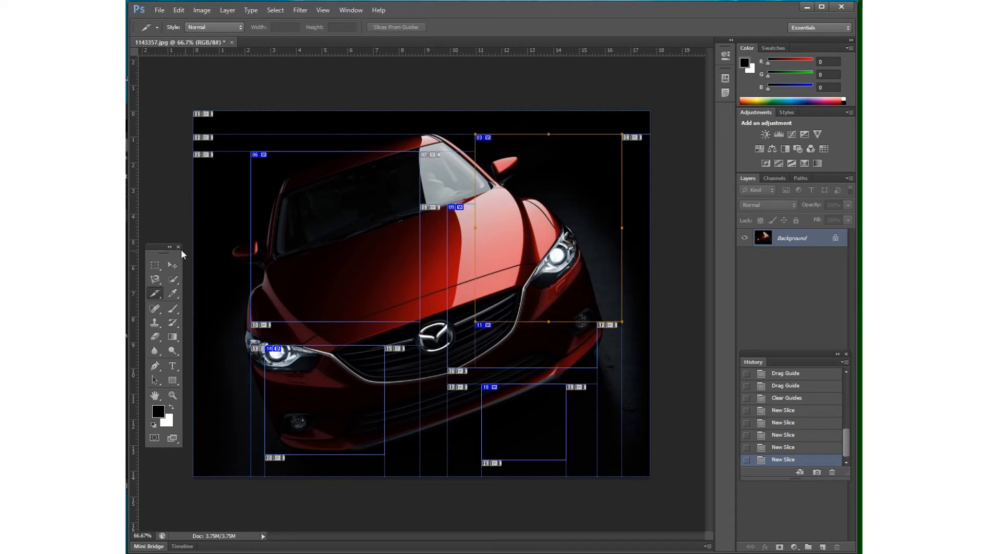
{"action": "left_click_drag", "start_coordinate": [209, 233], "coordinate": [366, 388]}
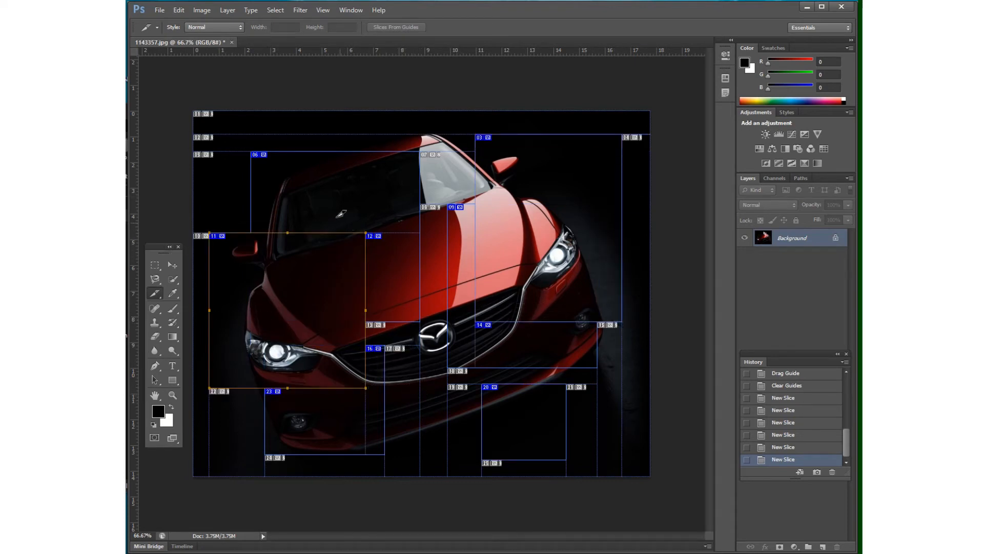
{"action": "left_click_drag", "start_coordinate": [325, 204], "coordinate": [518, 409]}
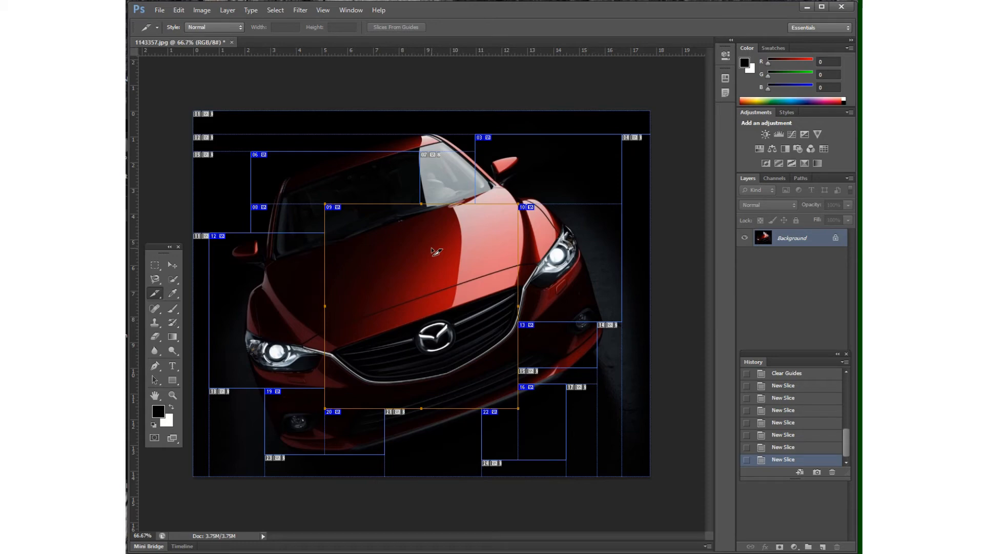
Revert the photo to its original opened state, 1143357.jpg, in the history
{"action": "scroll", "coordinate": [788, 428], "scroll_direction": "up", "scroll_amount": 5}
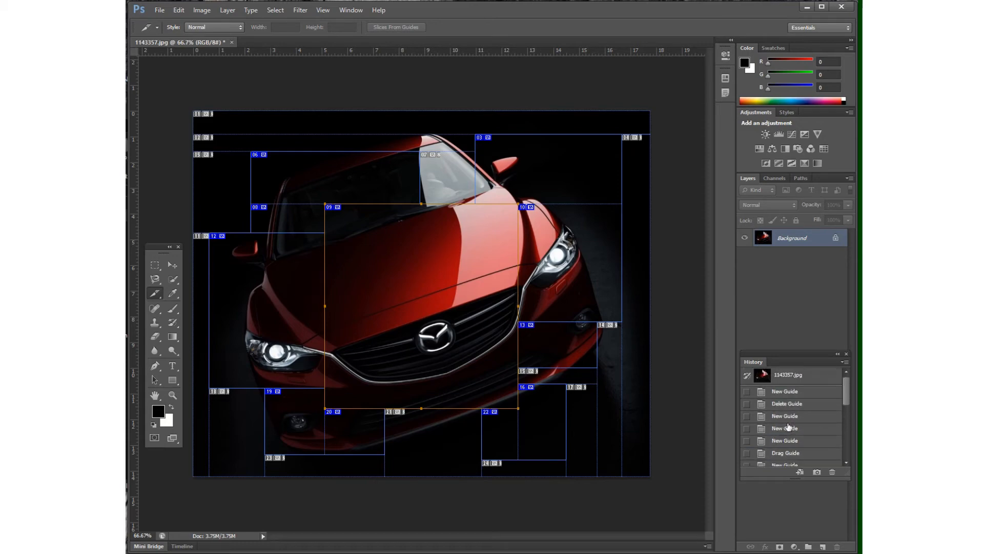
{"action": "left_click", "coordinate": [804, 376]}
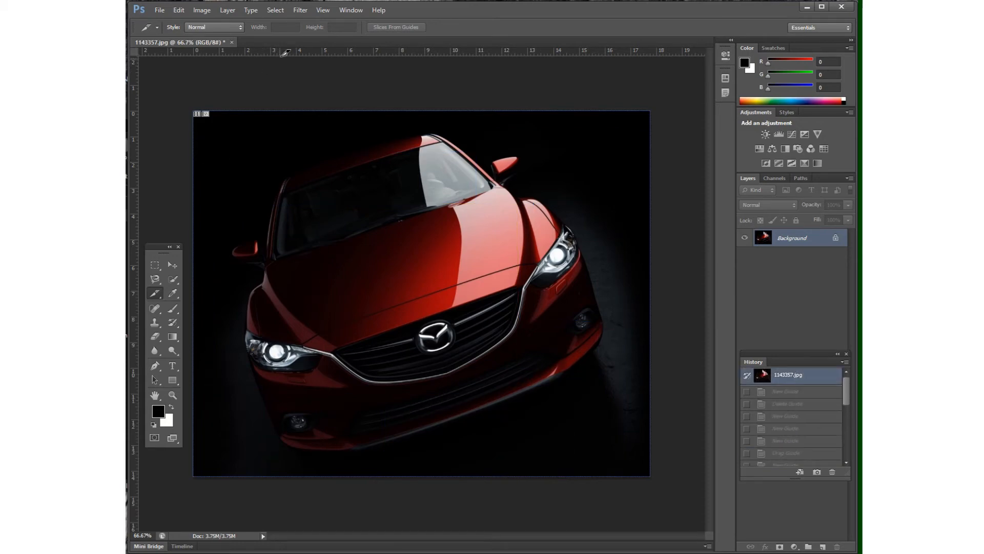
Place two horizontal guides across the windshield and grille and two vertical guides beside the hood, and revert the photo to its opened state
{"action": "left_click_drag", "start_coordinate": [284, 53], "coordinate": [329, 197]}
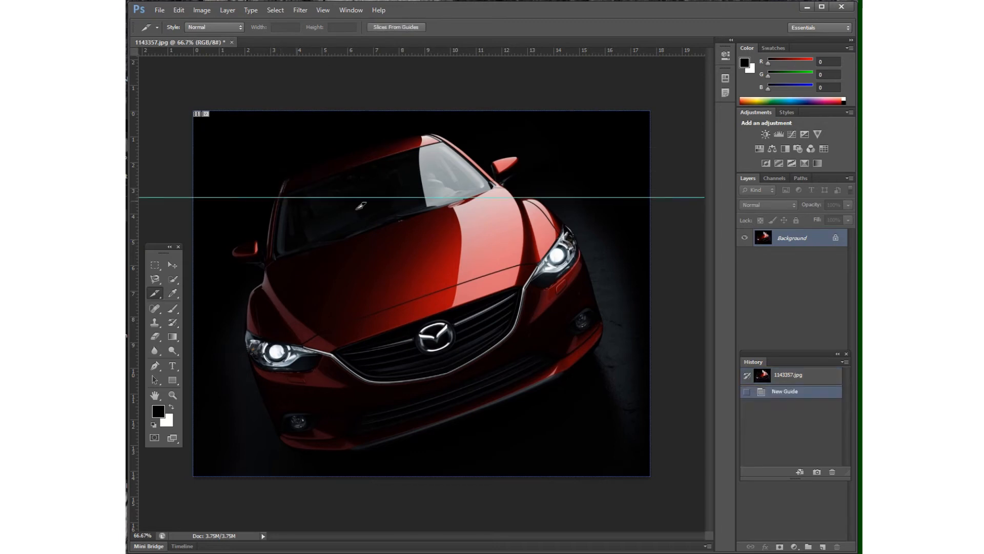
{"action": "left_click_drag", "start_coordinate": [445, 53], "coordinate": [457, 360]}
{"action": "left_click_drag", "start_coordinate": [137, 232], "coordinate": [332, 231]}
{"action": "left_click_drag", "start_coordinate": [133, 284], "coordinate": [526, 263]}
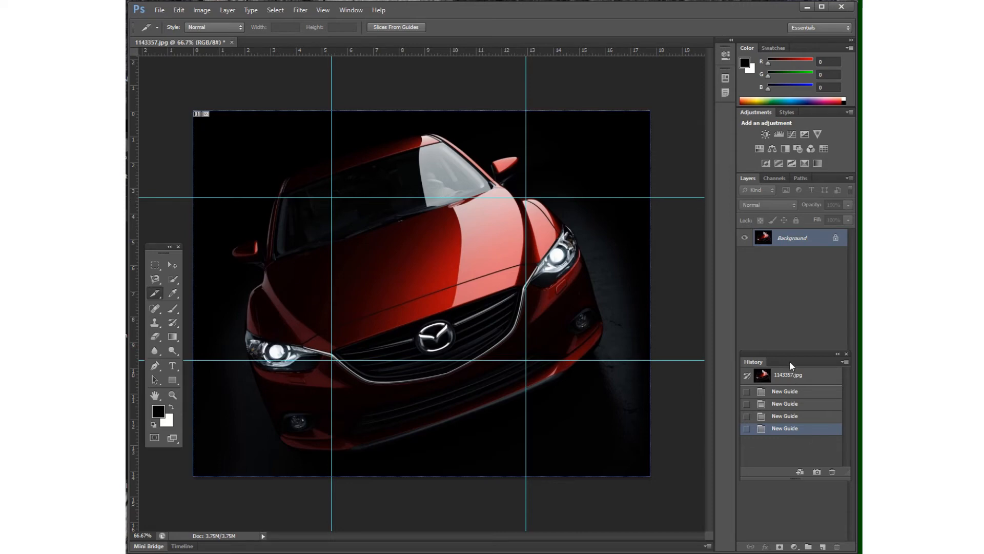
{"action": "left_click", "coordinate": [793, 377]}
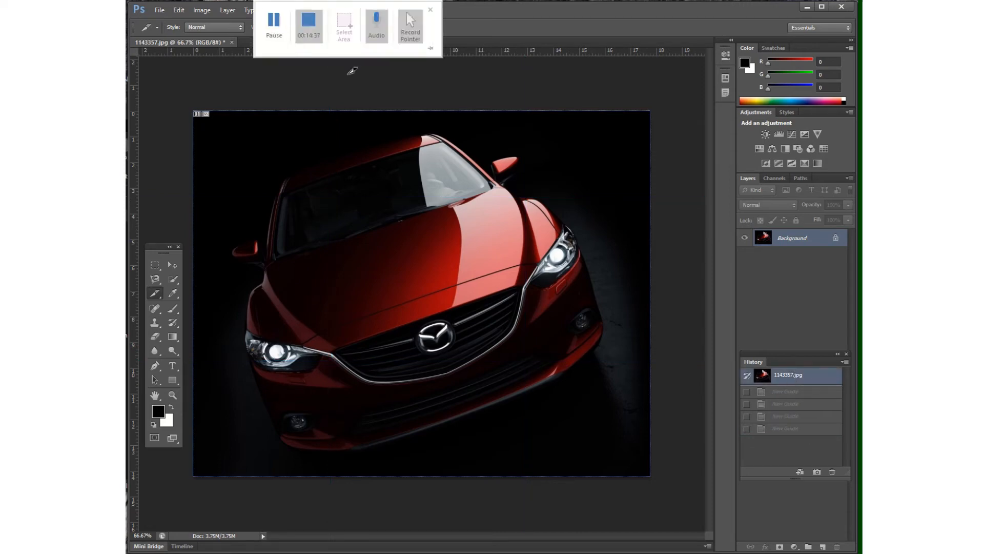
Add a new horizontal guide positioned at 50%
{"action": "left_click", "coordinate": [323, 10]}
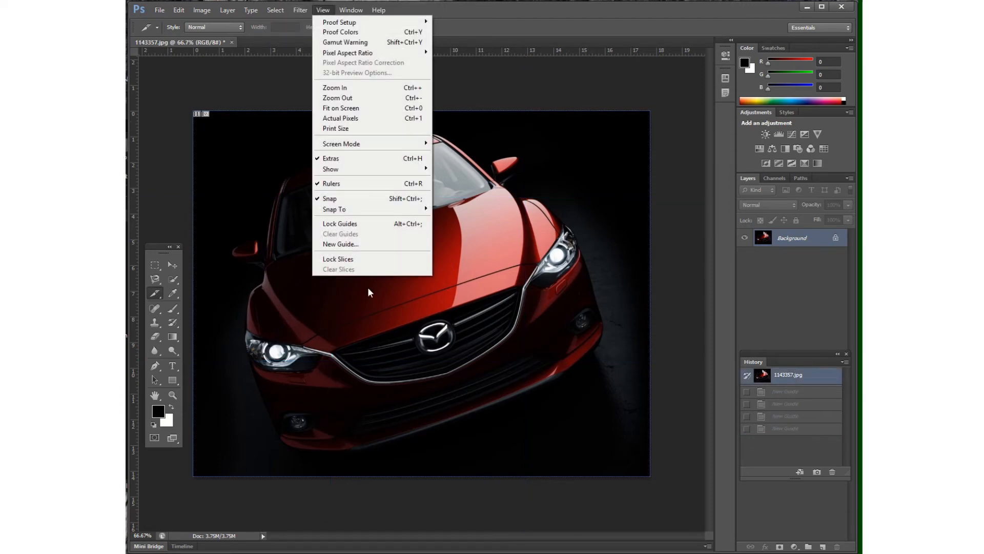
{"action": "left_click", "coordinate": [368, 245]}
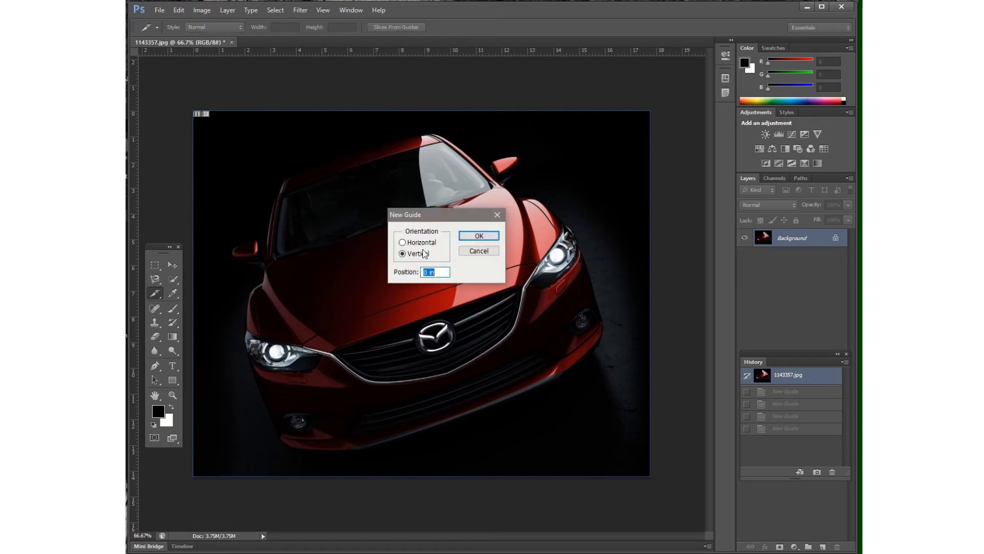
{"action": "left_click", "coordinate": [424, 243]}
{"action": "left_click_drag", "start_coordinate": [436, 272], "coordinate": [402, 272]}
{"action": "type", "text": "50%"}
{"action": "left_click", "coordinate": [477, 235]}
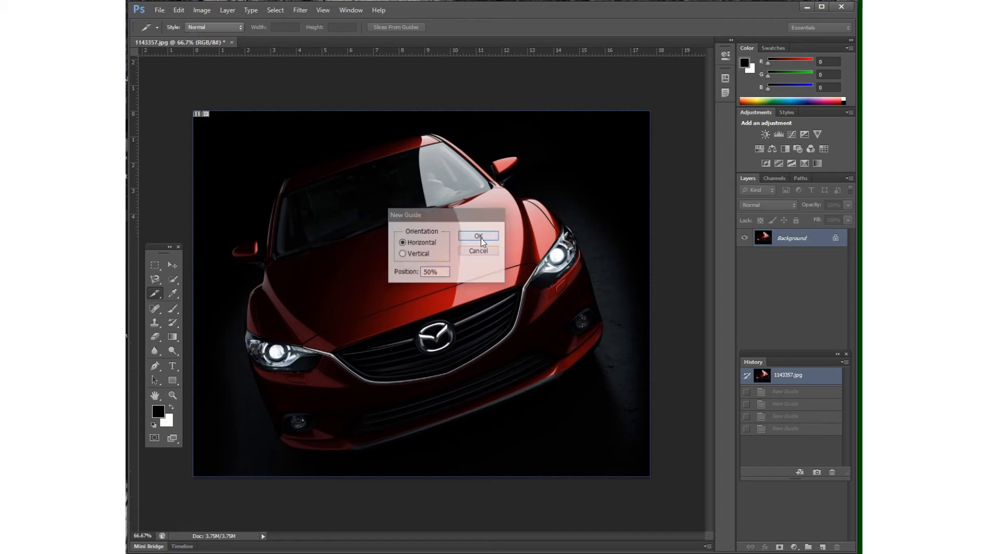
Add a new vertical guide positioned at 50% and create slices from the guides
{"action": "left_click", "coordinate": [322, 10]}
{"action": "left_click", "coordinate": [361, 248]}
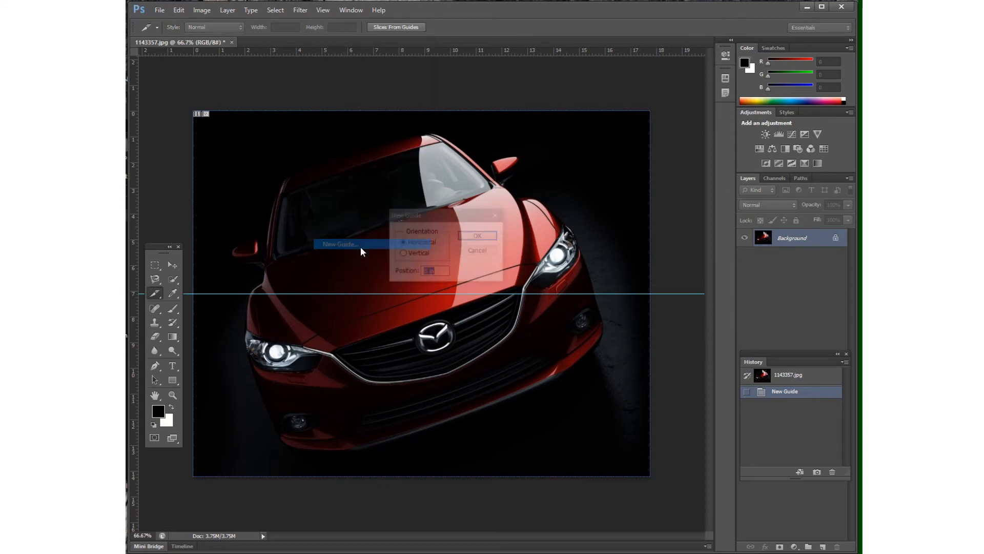
{"action": "left_click", "coordinate": [427, 254]}
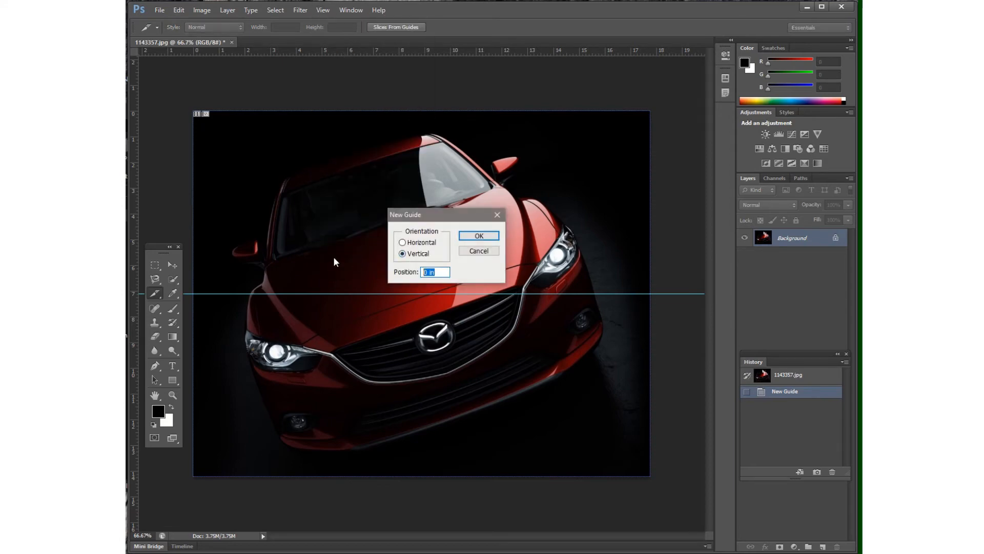
{"action": "type", "text": "50%"}
{"action": "key", "text": "Return"}
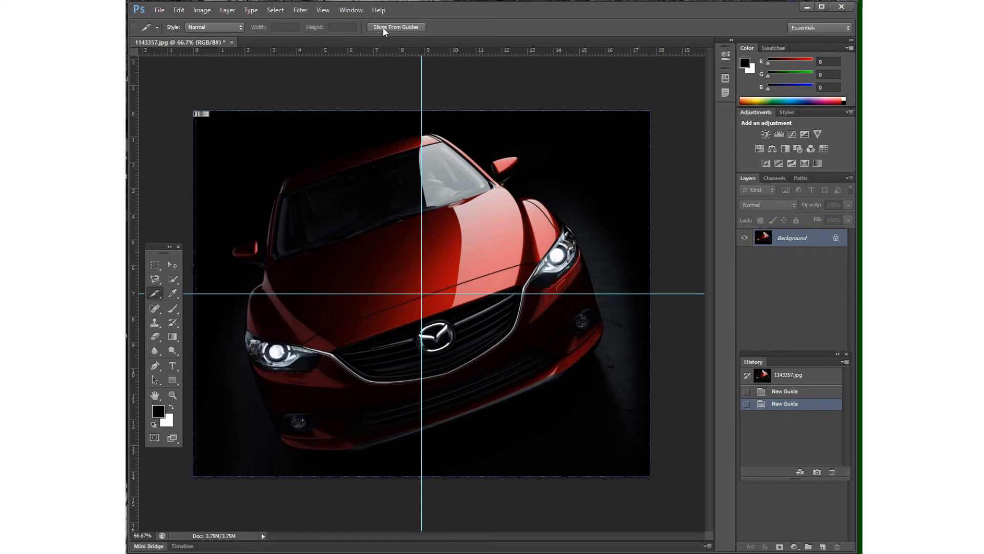
{"action": "left_click", "coordinate": [411, 28]}
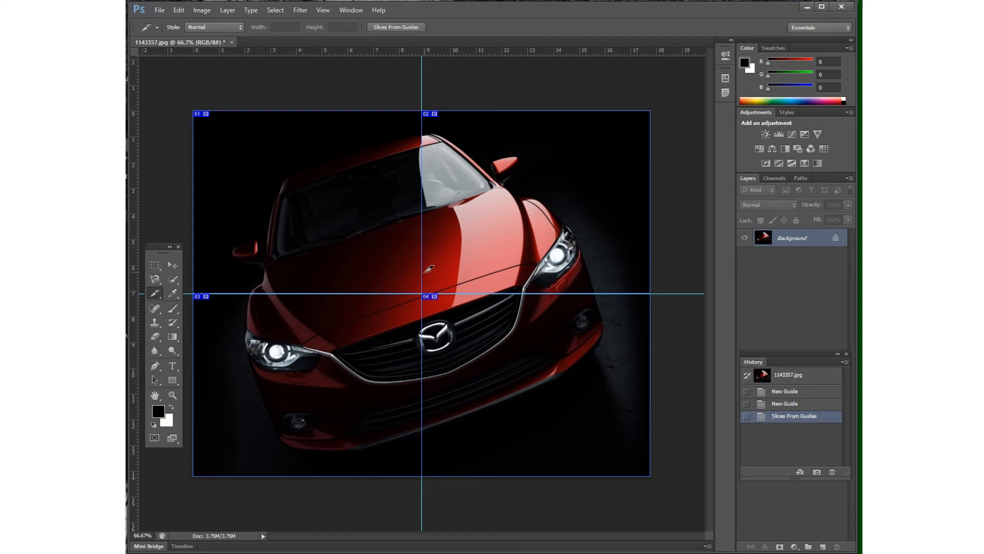
Move the upper-right slice slightly left over its neighbour with the Slice Select Tool, and undo the move
{"action": "left_click", "coordinate": [154, 293]}
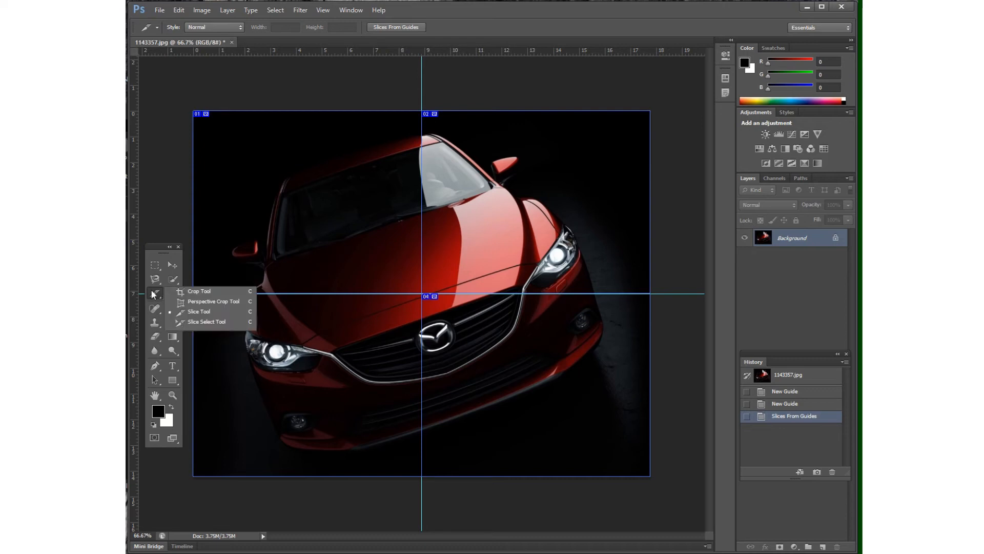
{"action": "left_click", "coordinate": [205, 321]}
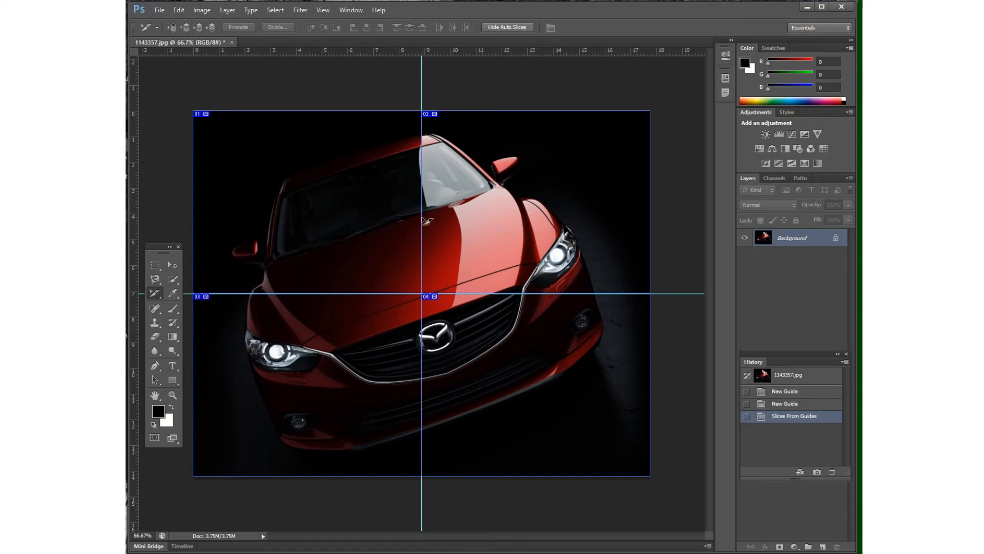
{"action": "left_click_drag", "start_coordinate": [425, 220], "coordinate": [408, 220]}
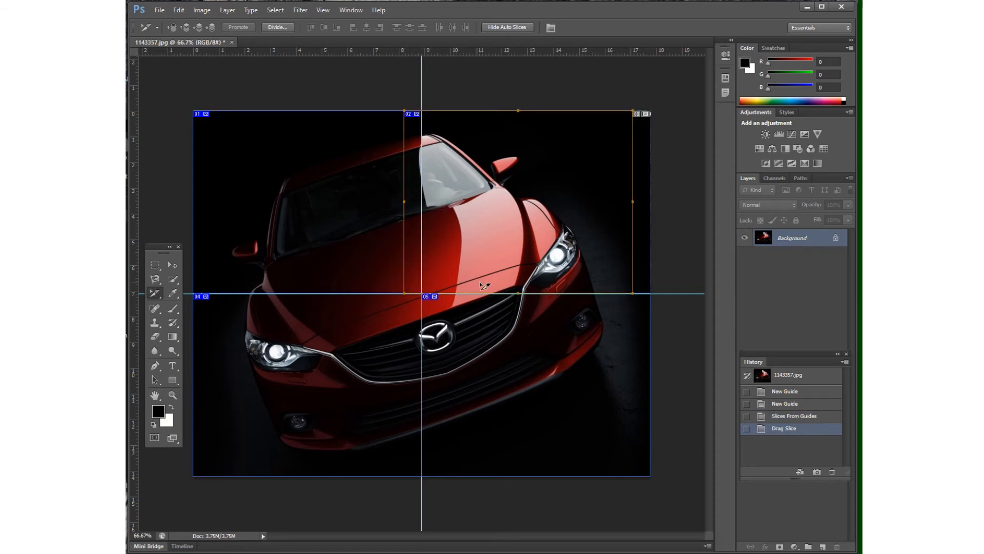
{"action": "key", "text": "ctrl+z"}
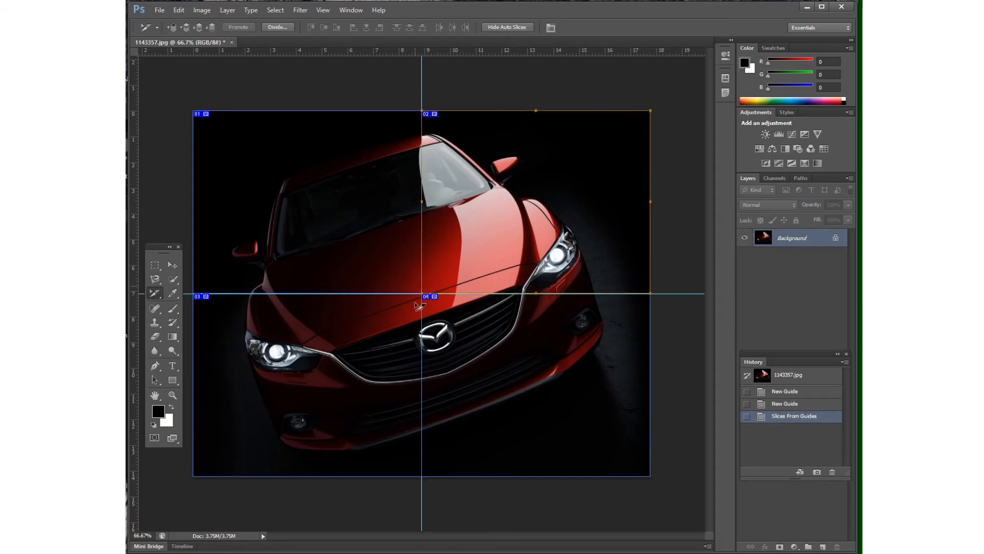
Try resizing the upper-right slice from its inner corner, extend the upper-left slice down below the headlight, and undo that extension
{"action": "mouse_move", "coordinate": [424, 294]}
{"action": "left_mouse_down"}
{"action": "mouse_move", "coordinate": [403, 296]}
{"action": "mouse_move", "coordinate": [306, 366]}
{"action": "mouse_move", "coordinate": [373, 341]}
{"action": "mouse_move", "coordinate": [422, 293]}
{"action": "left_mouse_up"}
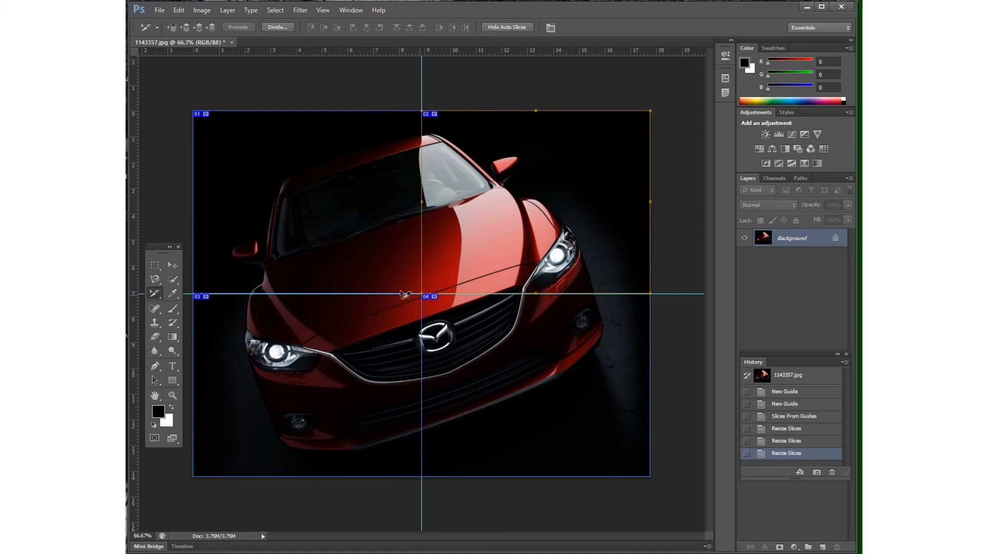
{"action": "left_click", "coordinate": [370, 272]}
{"action": "left_click_drag", "start_coordinate": [306, 293], "coordinate": [306, 385]}
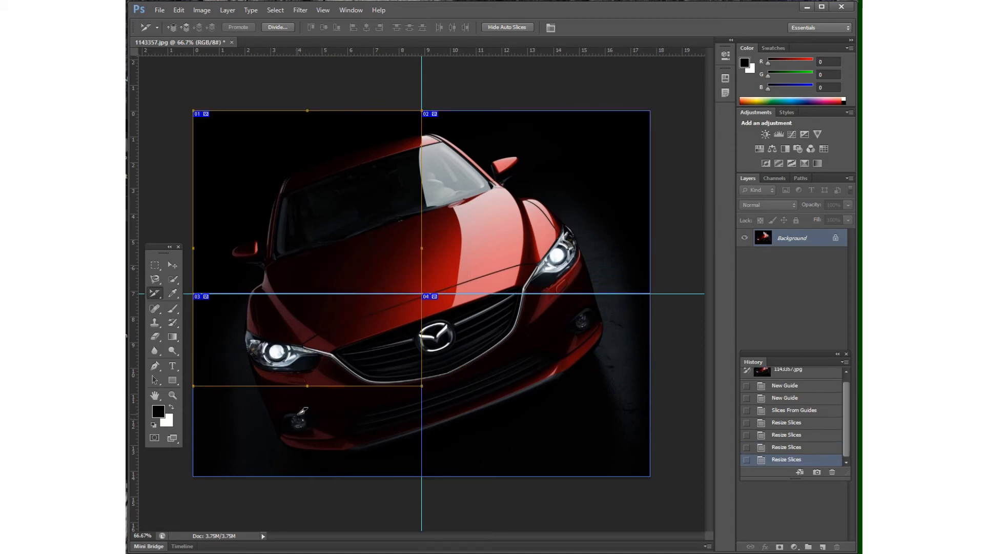
{"action": "key", "text": "ctrl+z"}
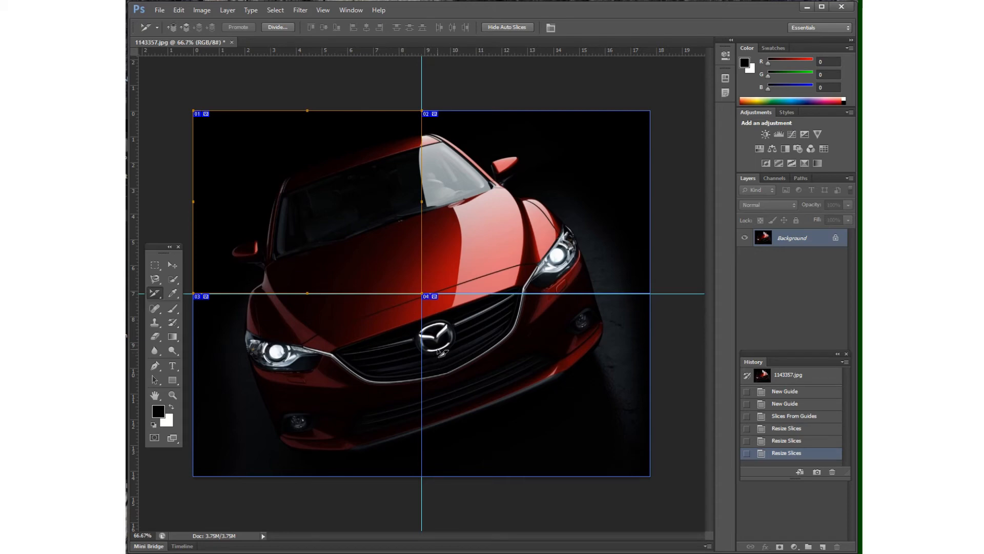
Revert the photo to its opened state in the history and activate the Slice Tool
{"action": "left_click", "coordinate": [814, 379]}
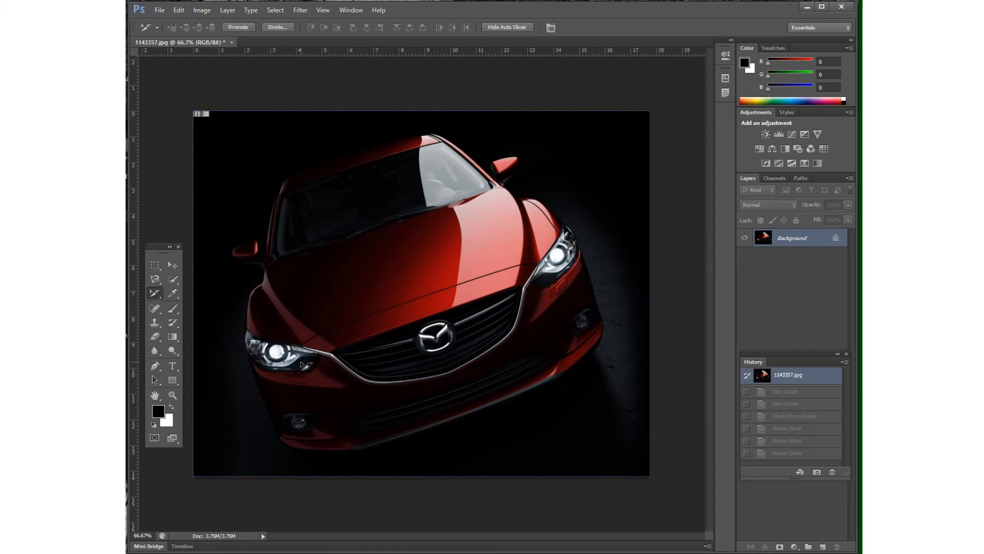
{"action": "left_click", "coordinate": [156, 295]}
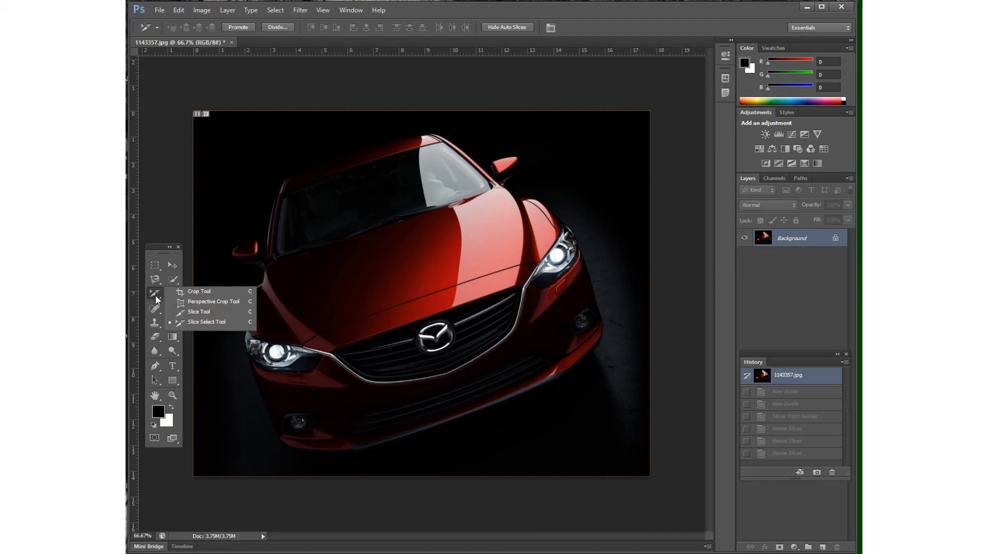
{"action": "left_click", "coordinate": [189, 312]}
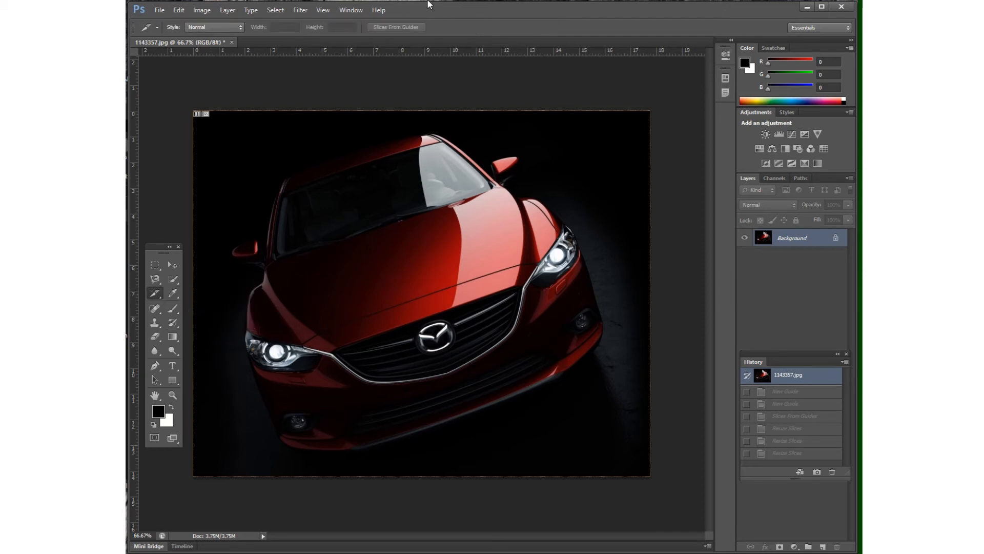
{"action": "mouse_move", "coordinate": [398, 4]}
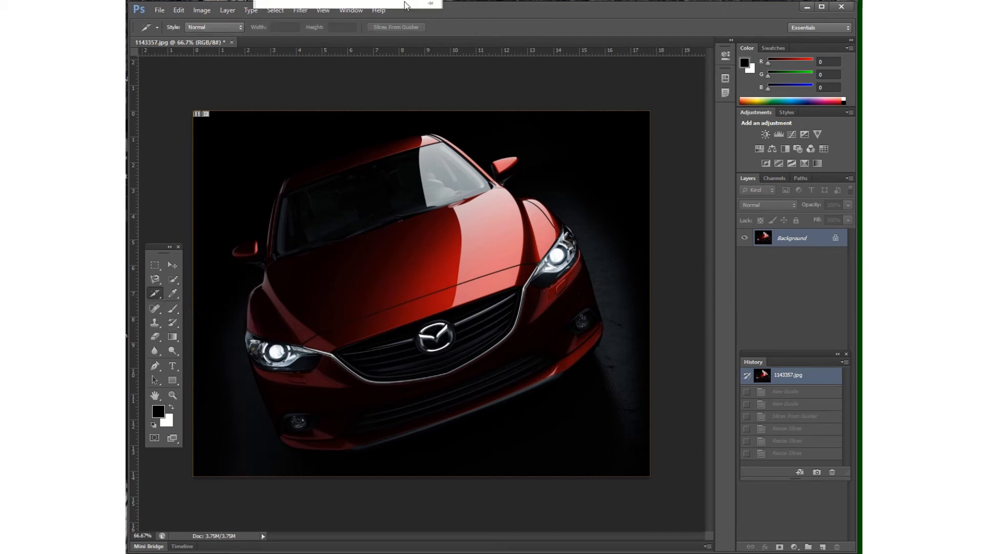
Draw a freehand slice from the windshield's upper-left corner to the Mazda badge, and revert to the opened image
{"action": "left_click", "coordinate": [155, 294]}
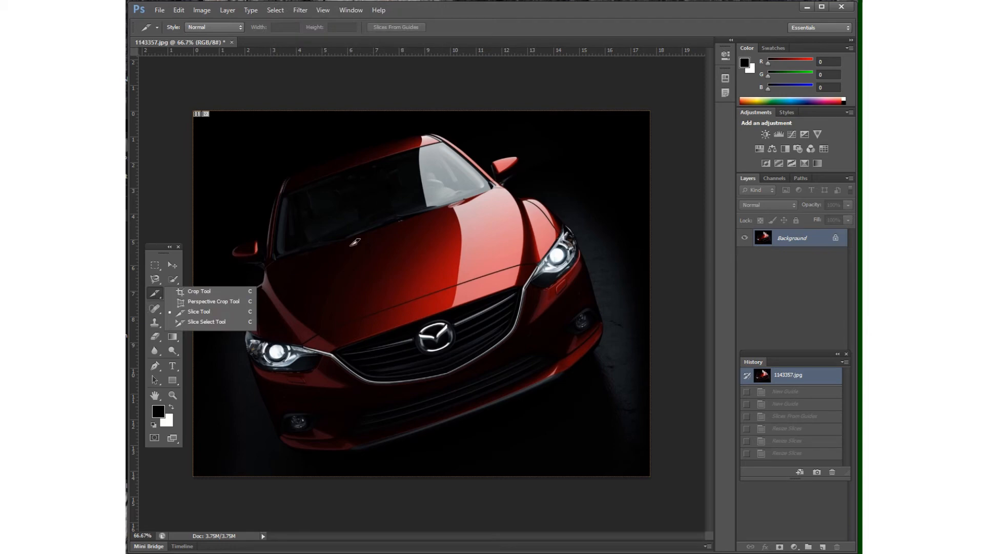
{"action": "left_click", "coordinate": [357, 228]}
{"action": "left_click_drag", "start_coordinate": [270, 168], "coordinate": [436, 350]}
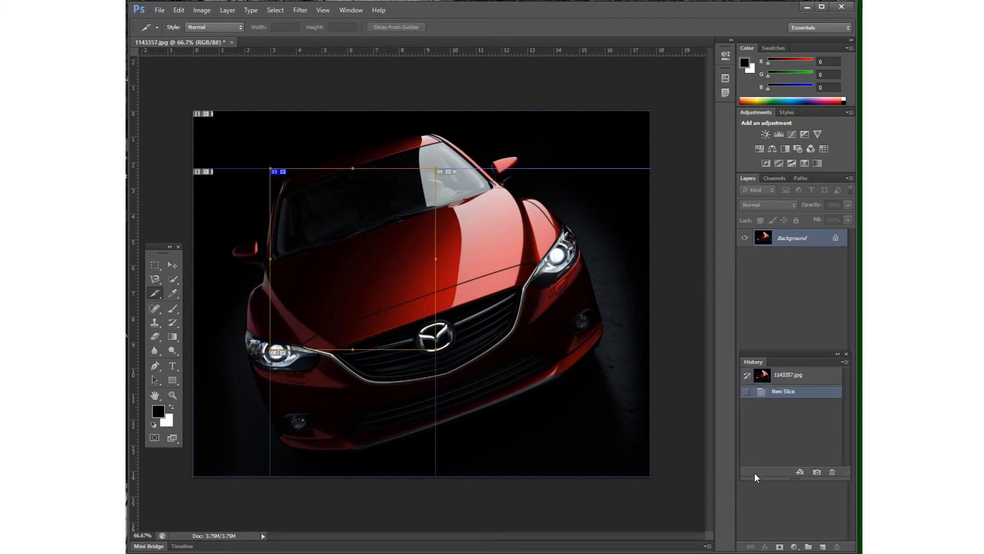
{"action": "left_click", "coordinate": [798, 379]}
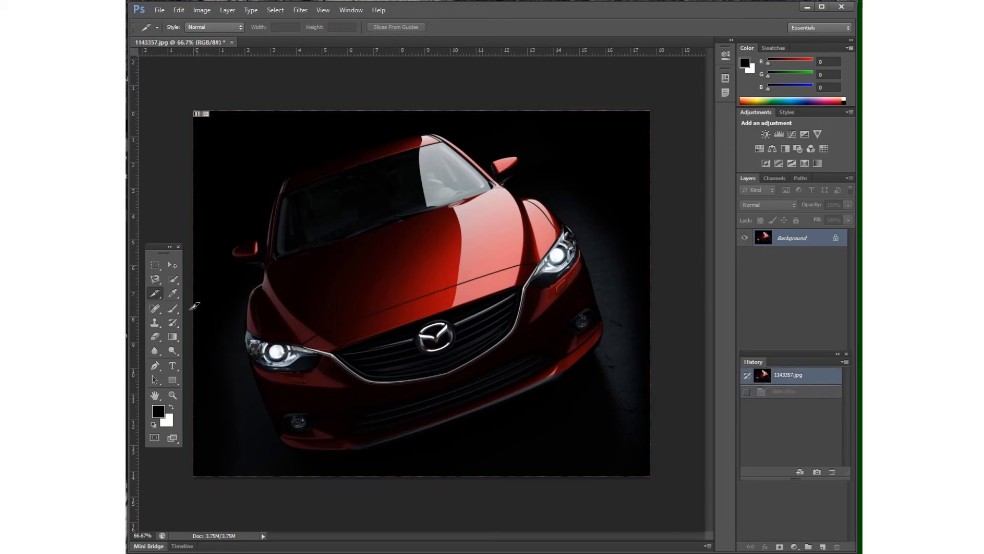
Switch to the Slice Select Tool to view its options, and return to the Slice Tool
{"action": "right_click", "coordinate": [155, 293]}
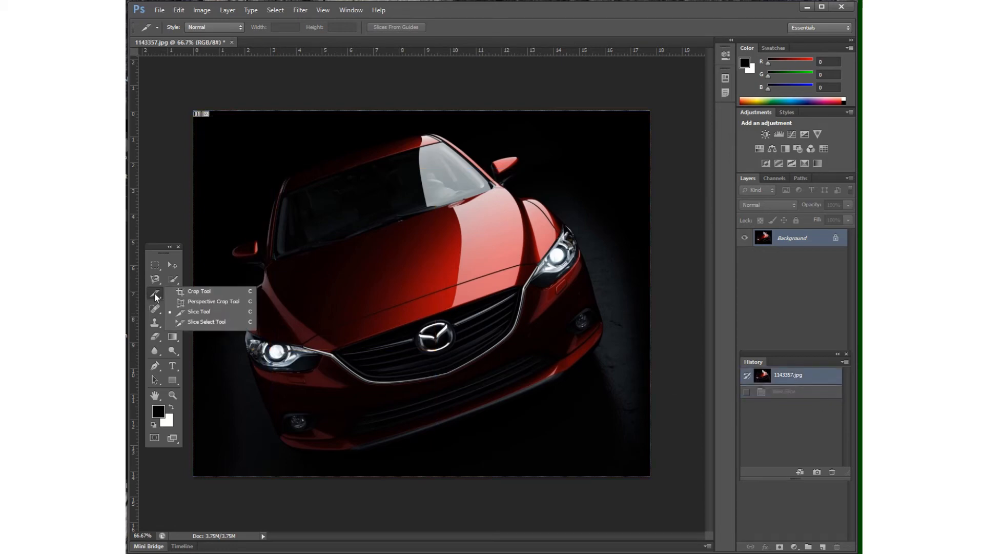
{"action": "left_click", "coordinate": [217, 322]}
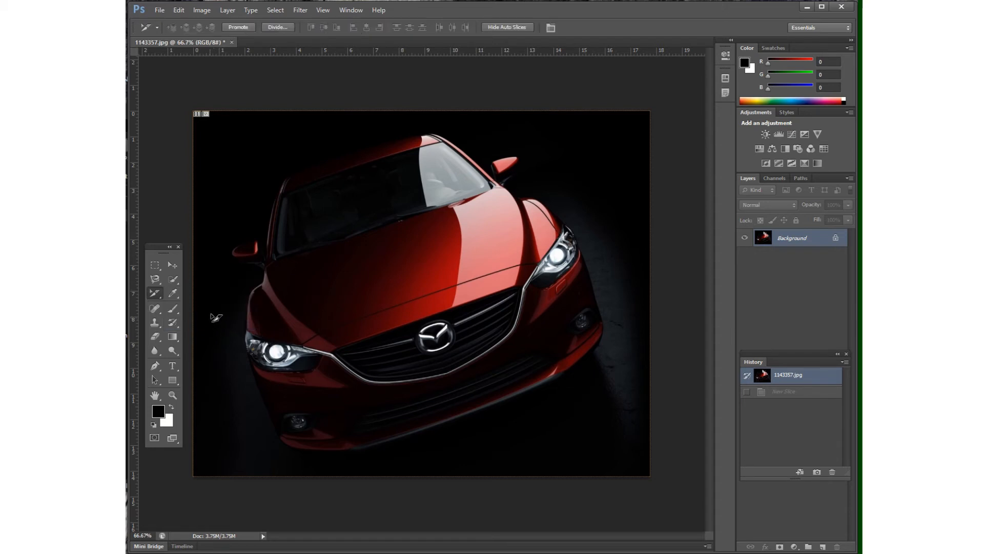
{"action": "right_click", "coordinate": [155, 293]}
{"action": "left_click", "coordinate": [195, 321]}
{"action": "right_click", "coordinate": [156, 293]}
{"action": "left_click", "coordinate": [202, 315]}
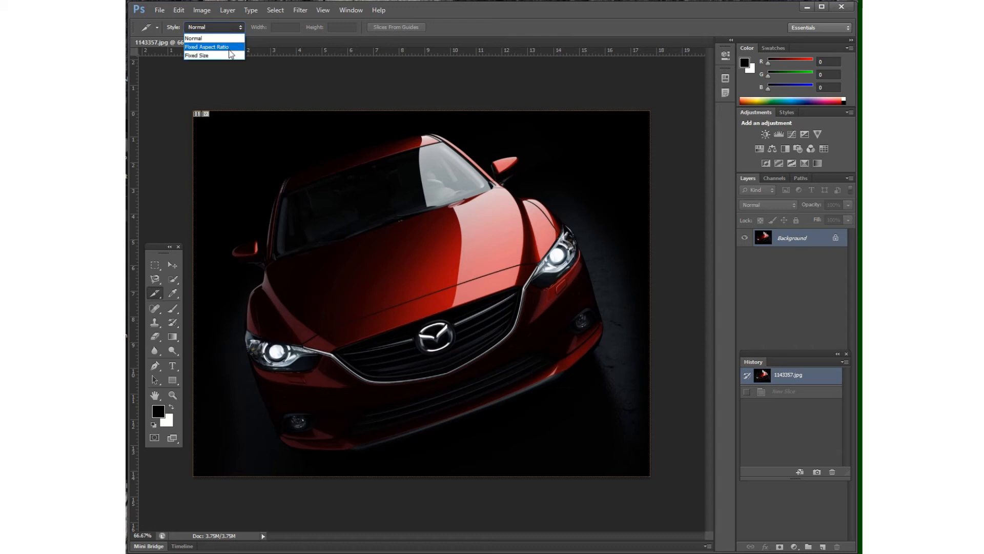
Draw a Normal-style slice over the windshield and hood on the photo's left half, and undo it
{"action": "left_click", "coordinate": [221, 40]}
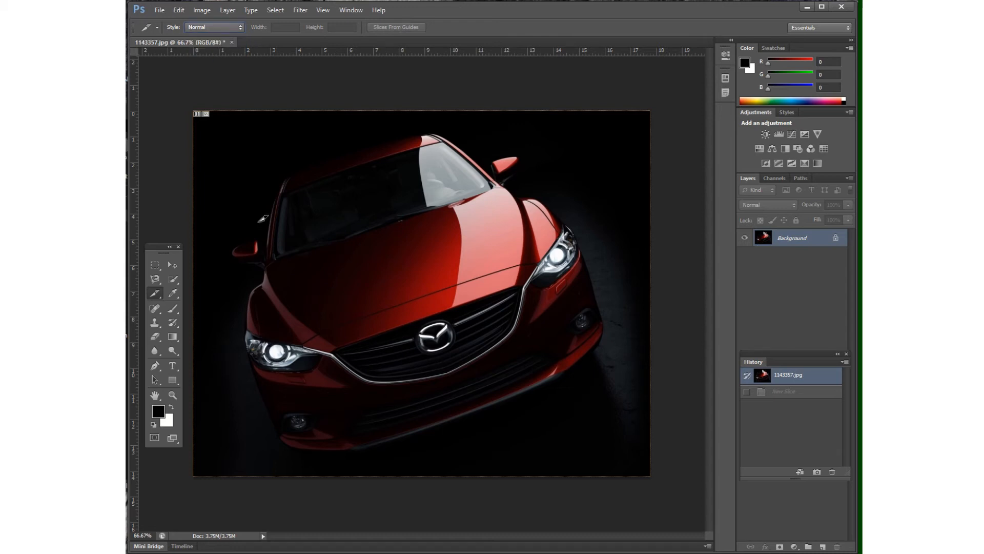
{"action": "left_click_drag", "start_coordinate": [238, 148], "coordinate": [394, 324]}
{"action": "key", "text": "ctrl+z"}
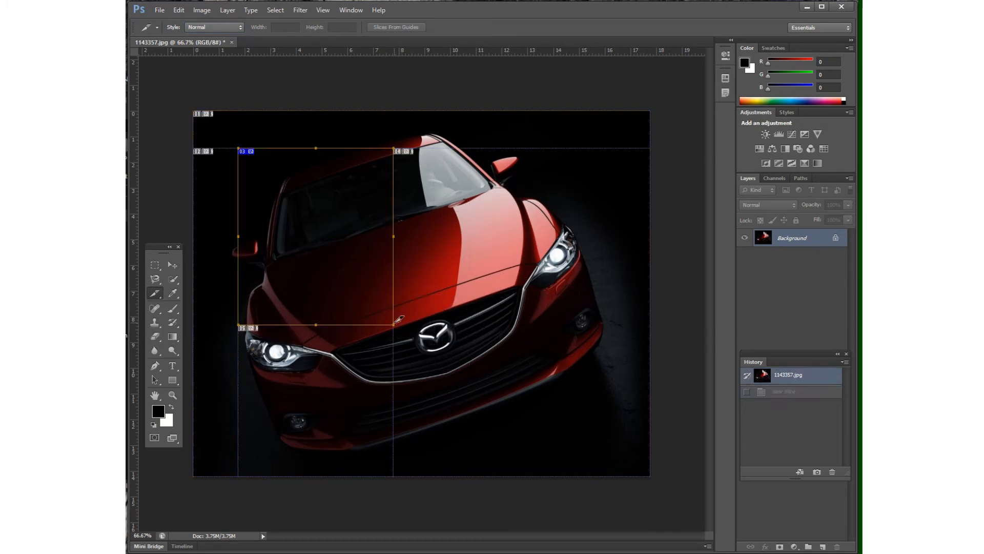
Draw a Fixed Aspect Ratio slice of width 10 and height 5 across the windshield, and undo it
{"action": "left_click", "coordinate": [215, 29]}
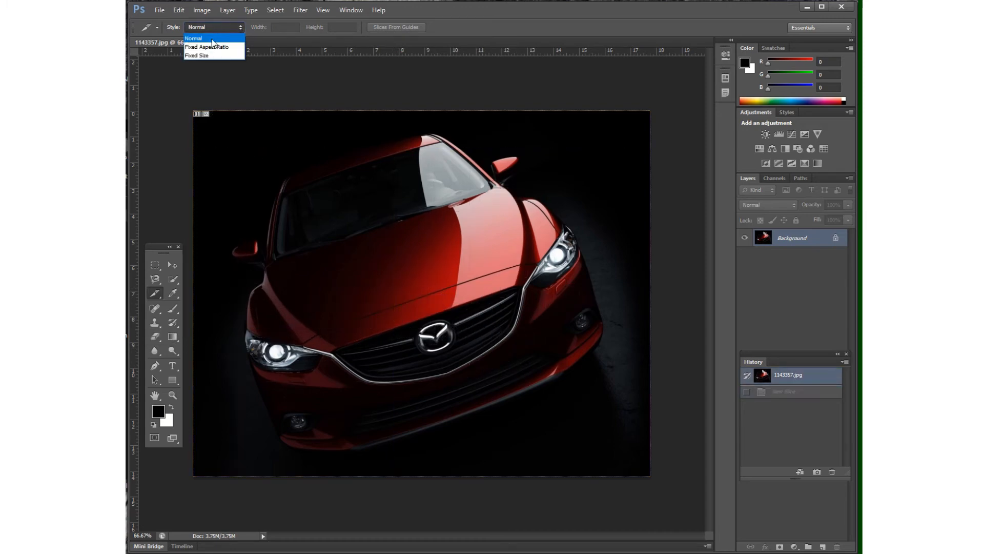
{"action": "left_click", "coordinate": [216, 47]}
{"action": "left_click", "coordinate": [287, 28]}
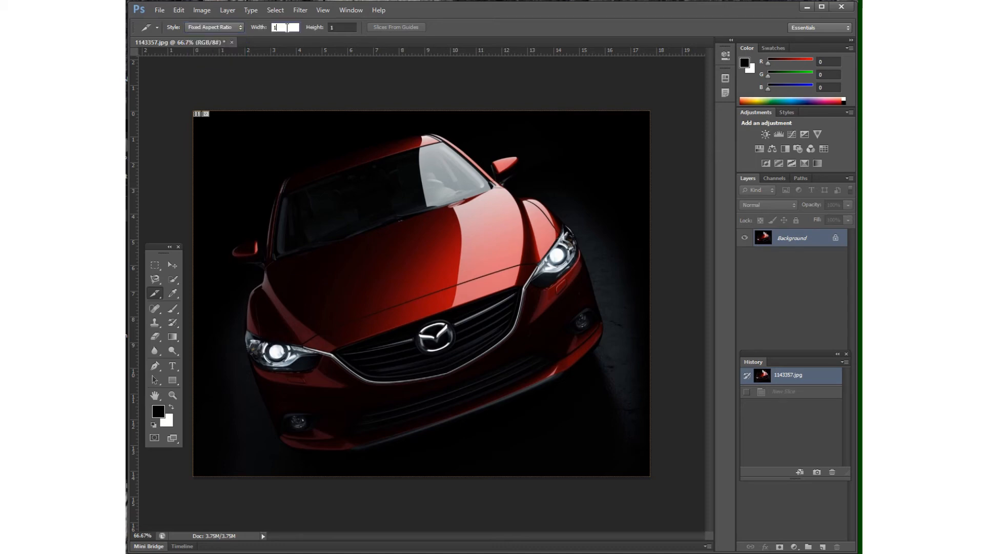
{"action": "key", "text": "Tab"}
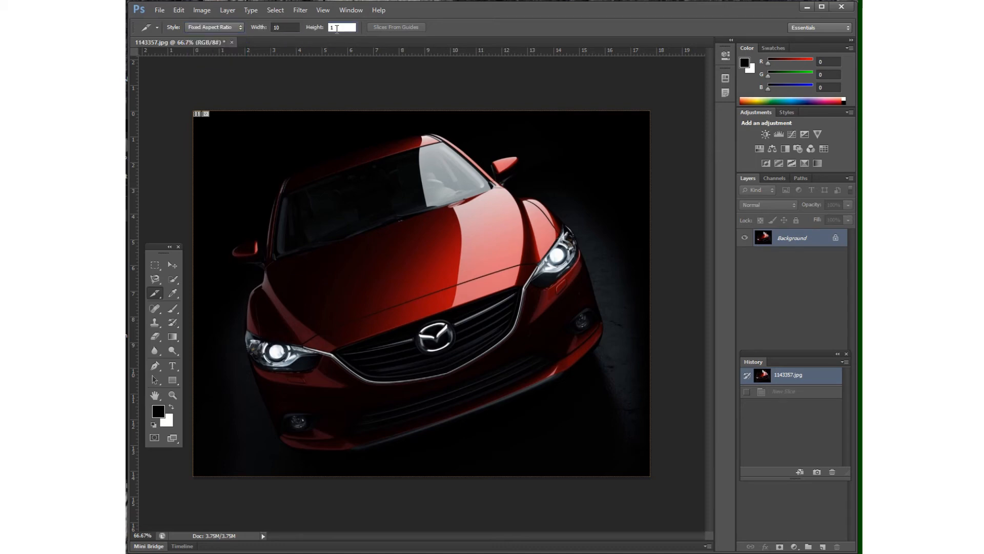
{"action": "type", "text": "5"}
{"action": "key", "text": "Return"}
{"action": "left_click_drag", "start_coordinate": [238, 139], "coordinate": [478, 373]}
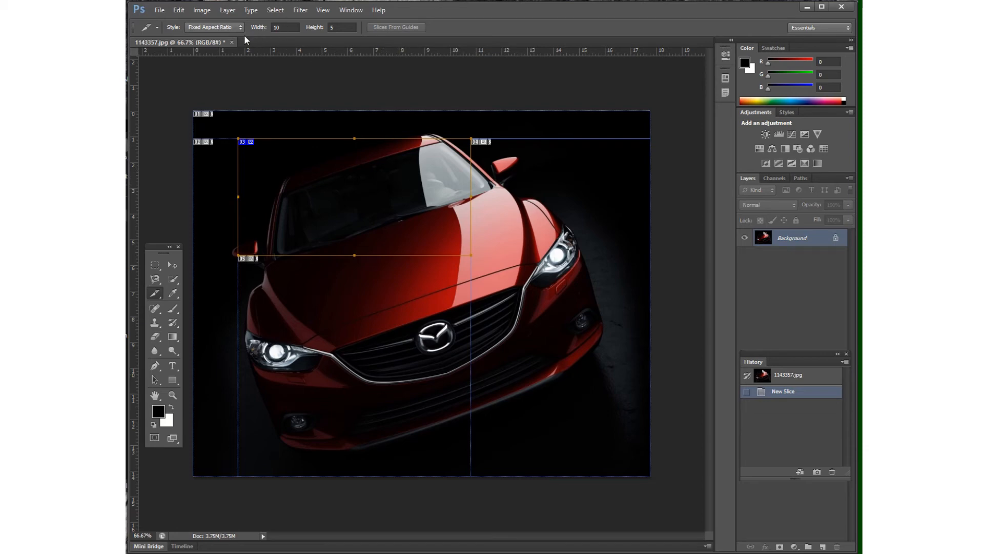
{"action": "key", "text": "ctrl+z"}
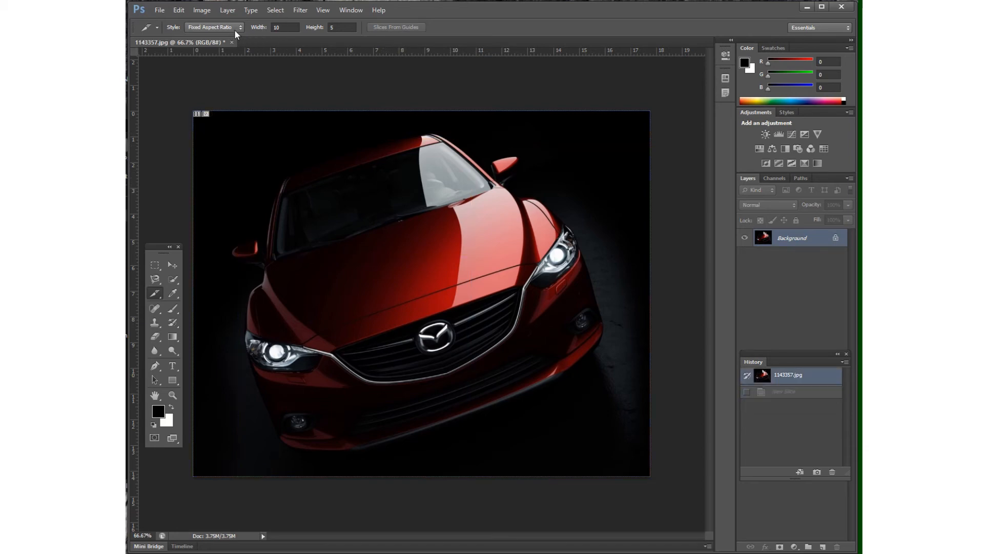
Place two Fixed Size slices of 64 by 64 px side by side in the photo's upper-left corner, and revert to the opened image
{"action": "left_click", "coordinate": [236, 28]}
{"action": "left_click", "coordinate": [232, 58]}
{"action": "left_click", "coordinate": [272, 165]}
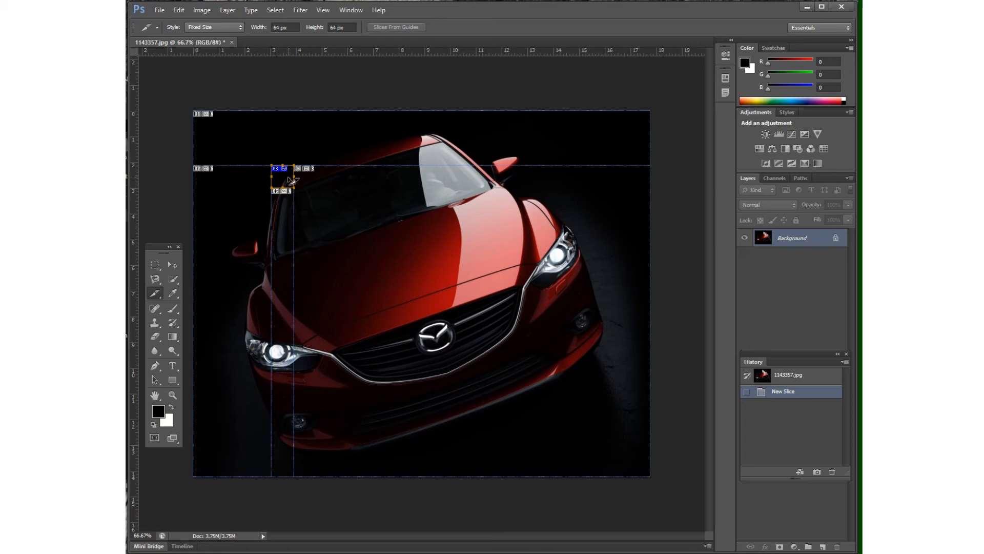
{"action": "left_click_drag", "start_coordinate": [291, 180], "coordinate": [213, 125]}
{"action": "left_click", "coordinate": [263, 133]}
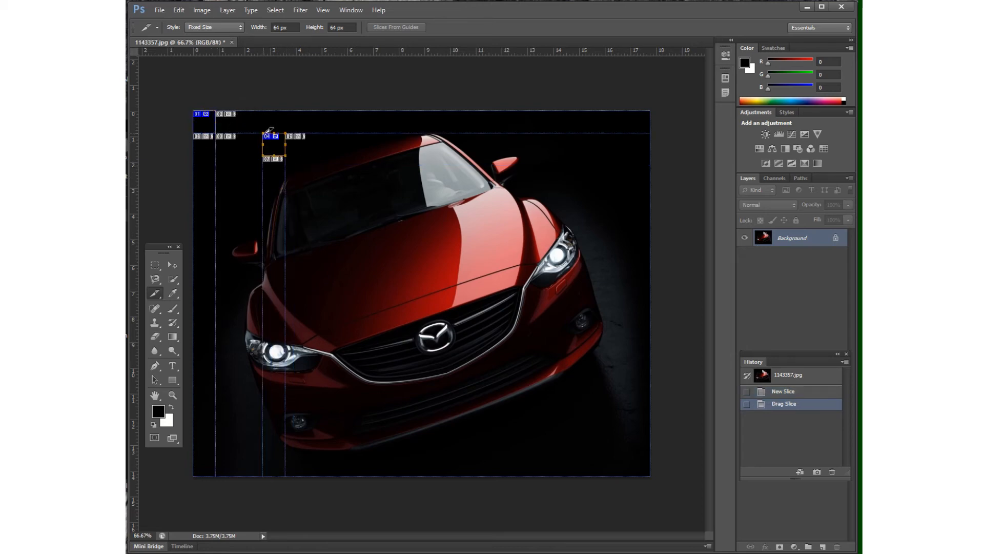
{"action": "left_click_drag", "start_coordinate": [285, 146], "coordinate": [237, 124]}
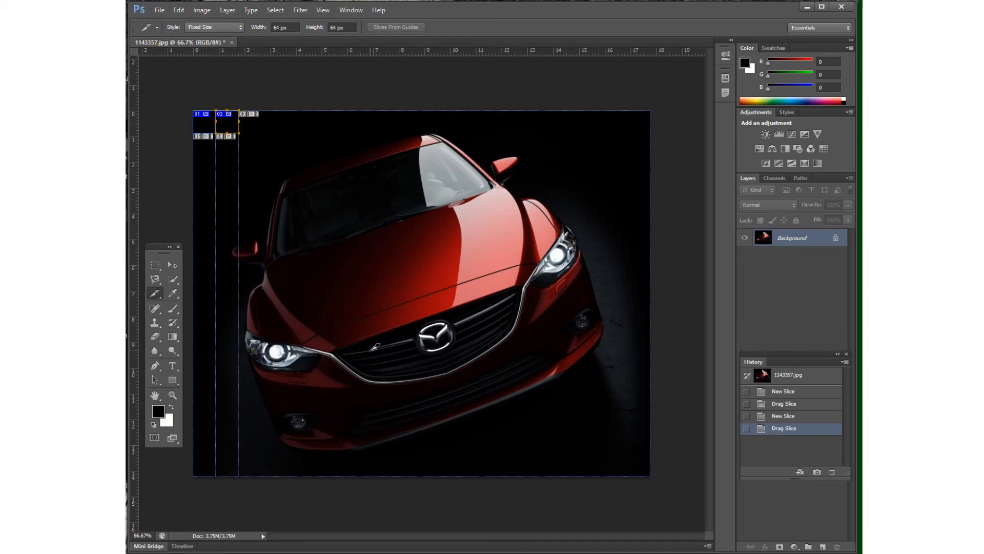
{"action": "key", "text": "ctrl+alt+z"}
{"action": "left_click", "coordinate": [801, 378]}
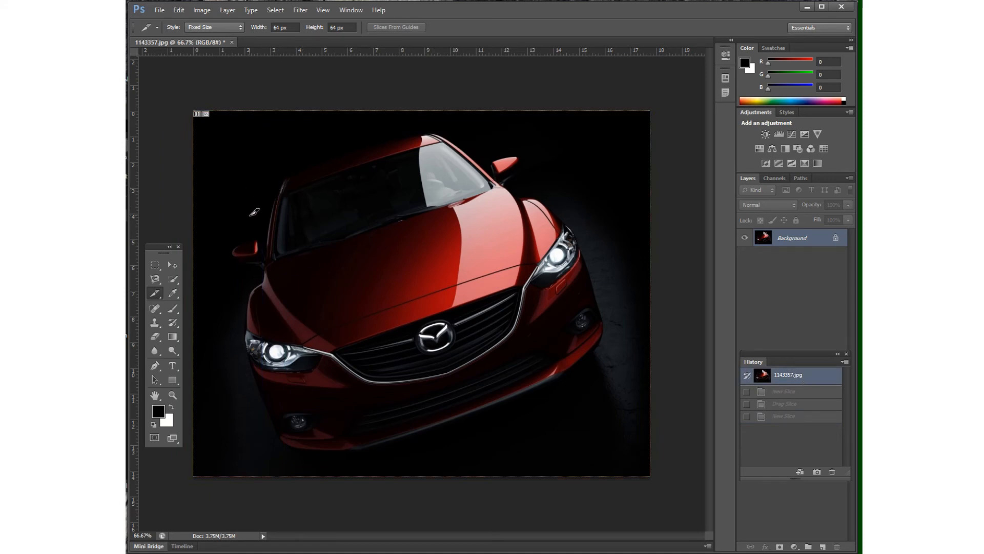
Set the slice style back to Normal and activate the Slice Select Tool
{"action": "left_click", "coordinate": [210, 27]}
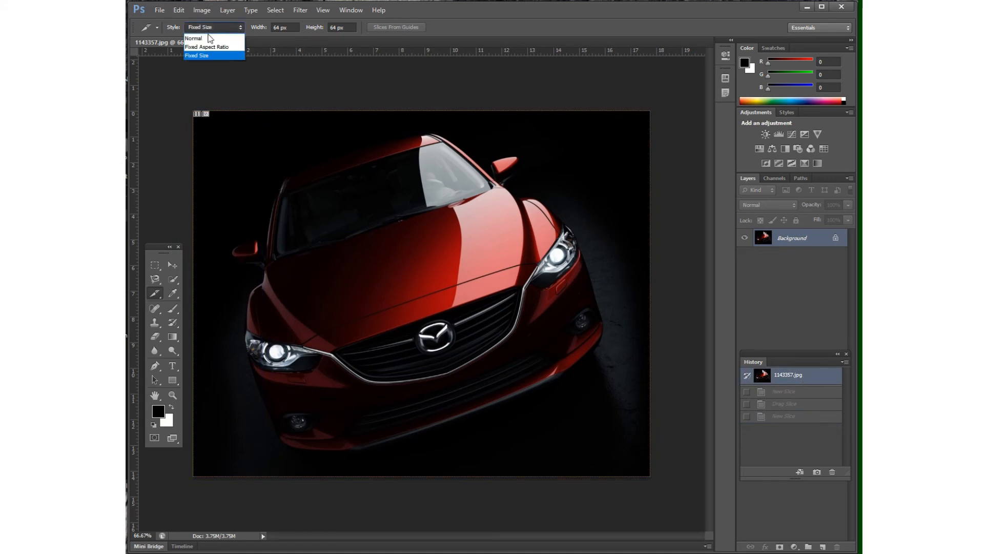
{"action": "left_click", "coordinate": [210, 39]}
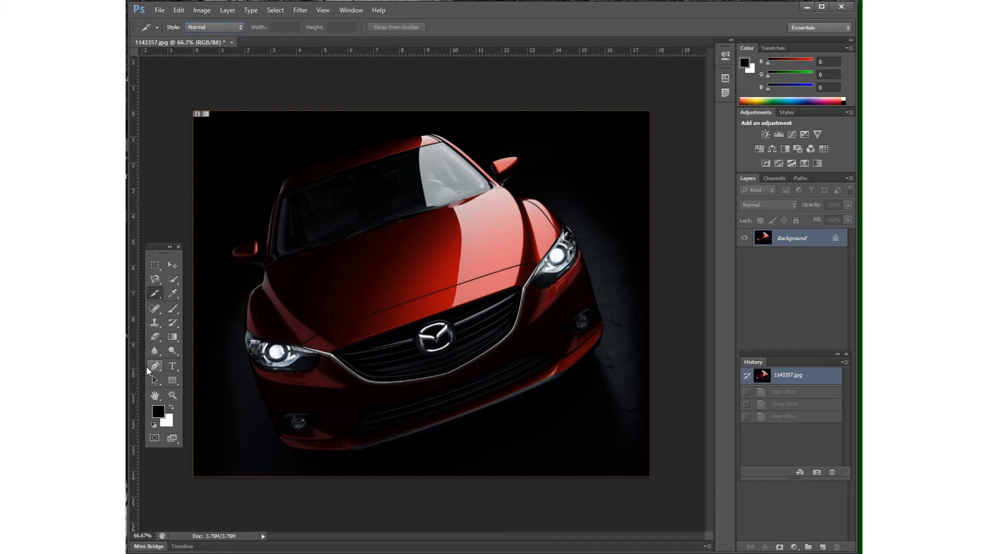
{"action": "left_click", "coordinate": [155, 293]}
{"action": "left_click", "coordinate": [201, 323]}
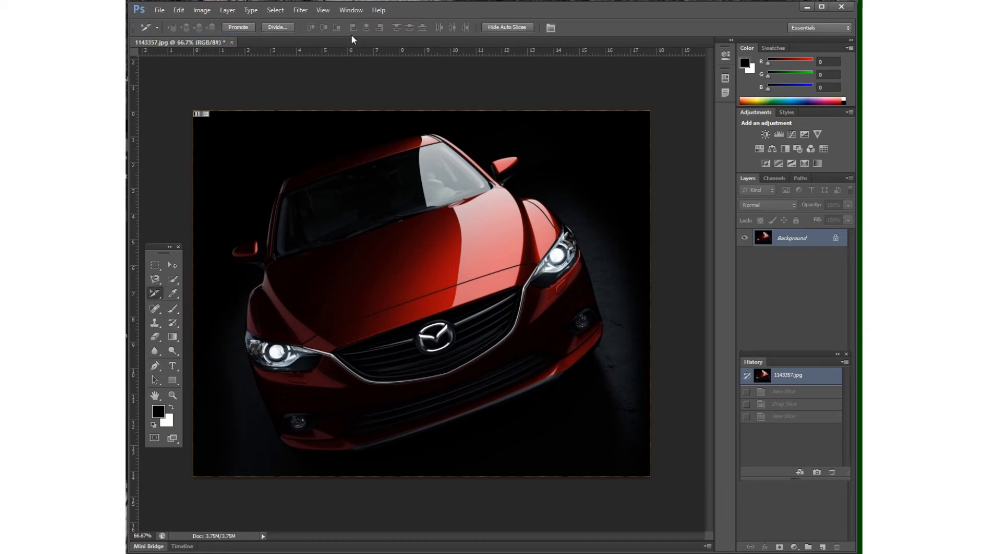
{"action": "left_click", "coordinate": [280, 28]}
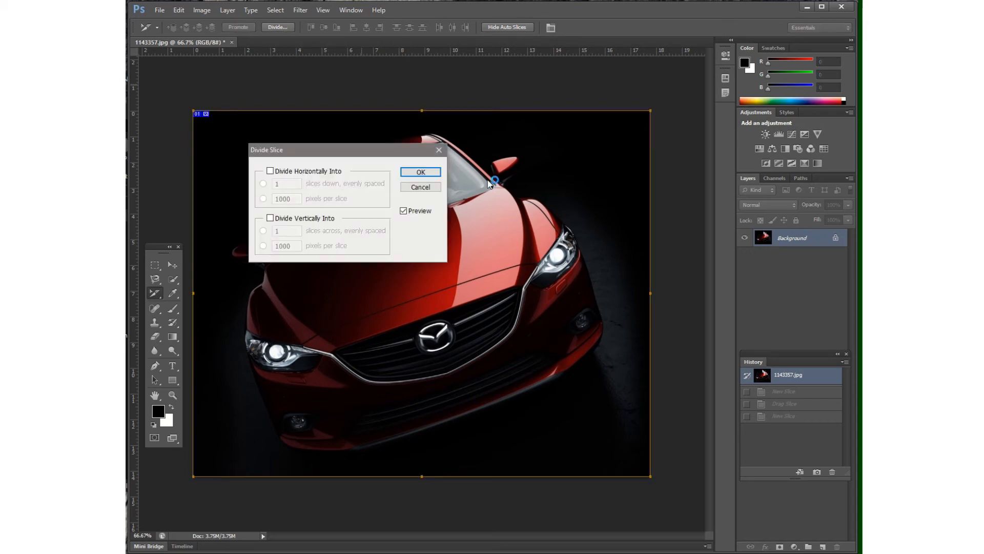
{"action": "left_click", "coordinate": [439, 154]}
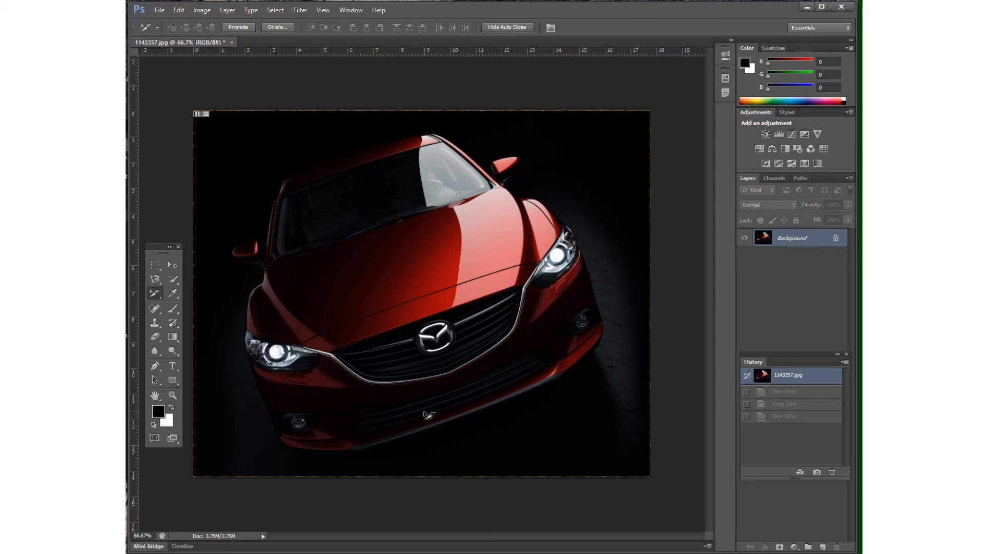
{"action": "left_click", "coordinate": [277, 27]}
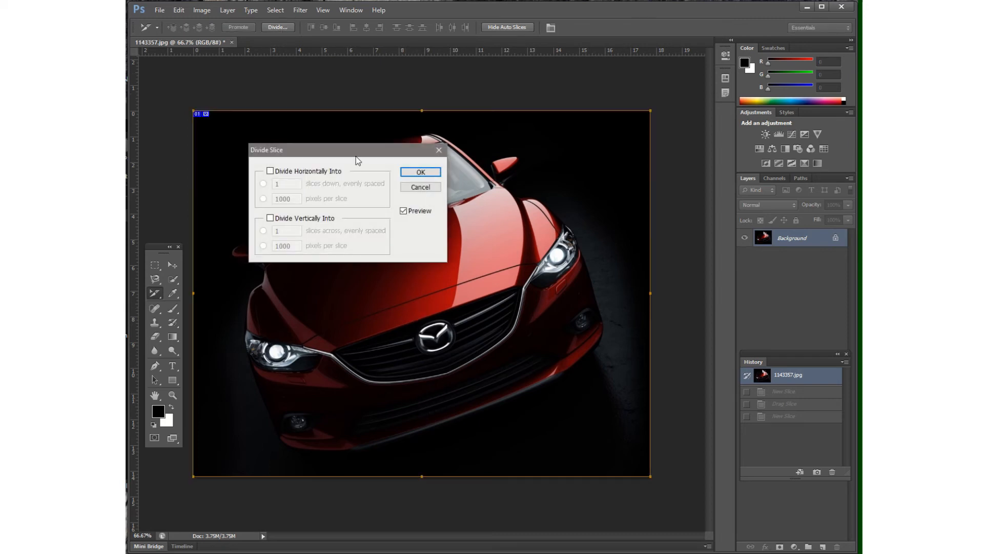
{"action": "left_click_drag", "start_coordinate": [359, 151], "coordinate": [390, 227]}
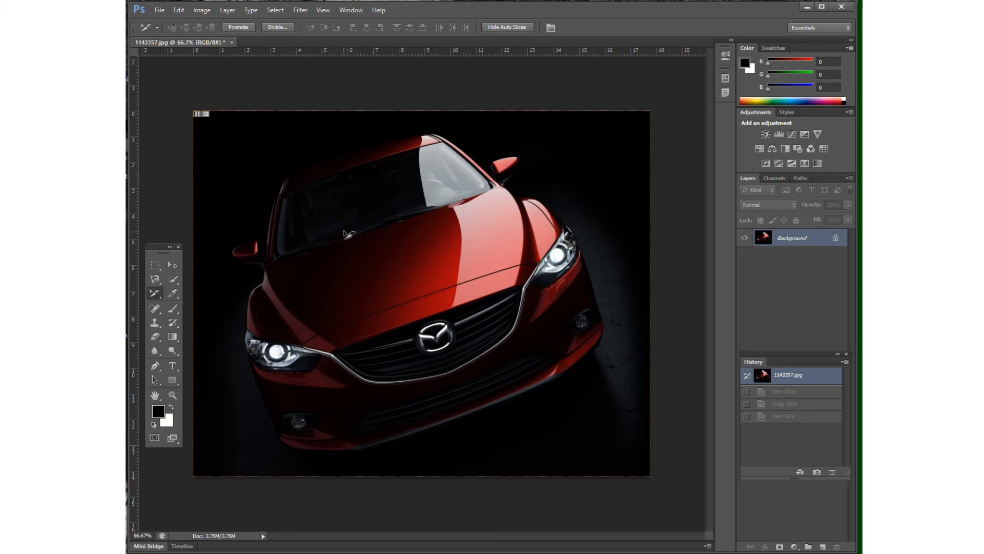
Start dividing the whole-image slice and set the horizontal division to 4 evenly spaced slices down
{"action": "left_click", "coordinate": [277, 27]}
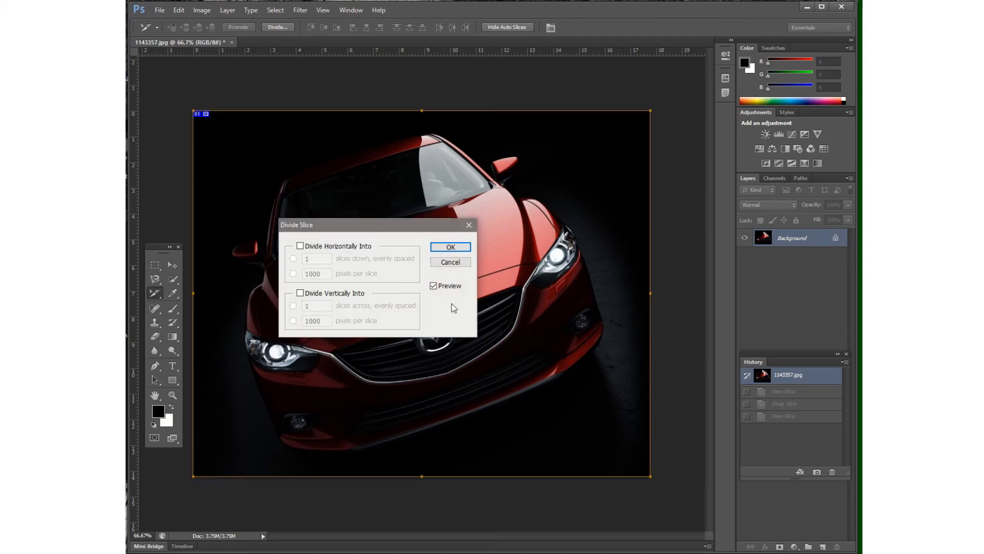
{"action": "left_click_drag", "start_coordinate": [375, 223], "coordinate": [491, 214]}
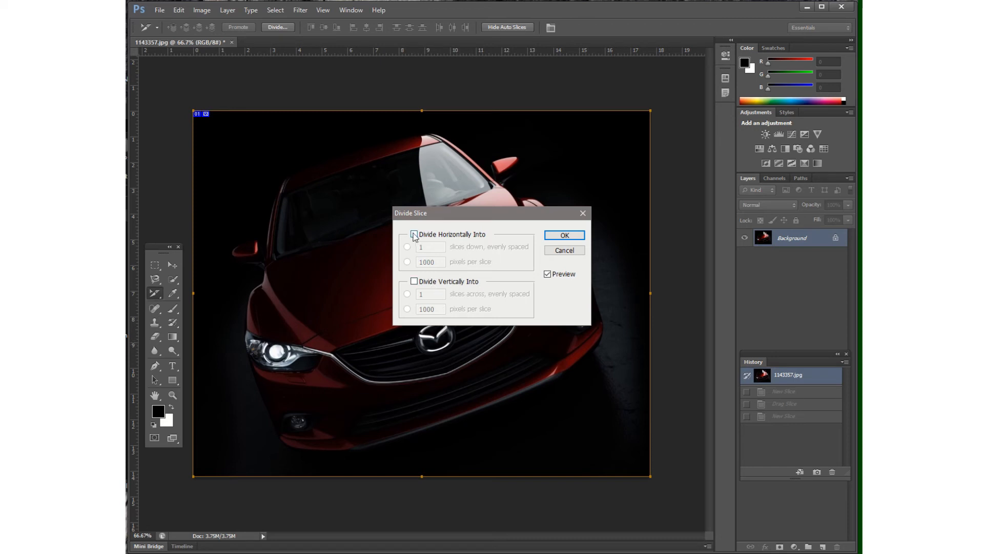
{"action": "left_click", "coordinate": [415, 236]}
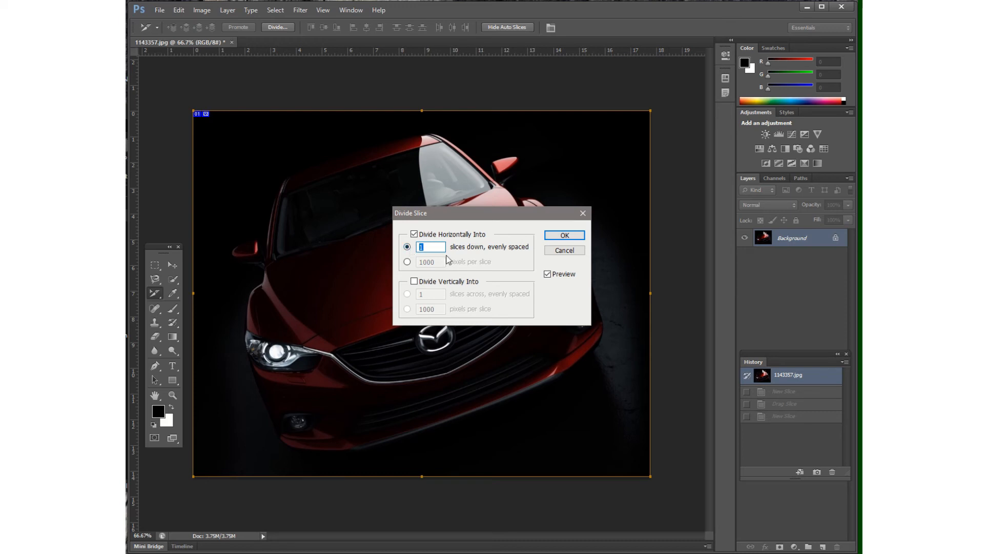
{"action": "type", "text": "2"}
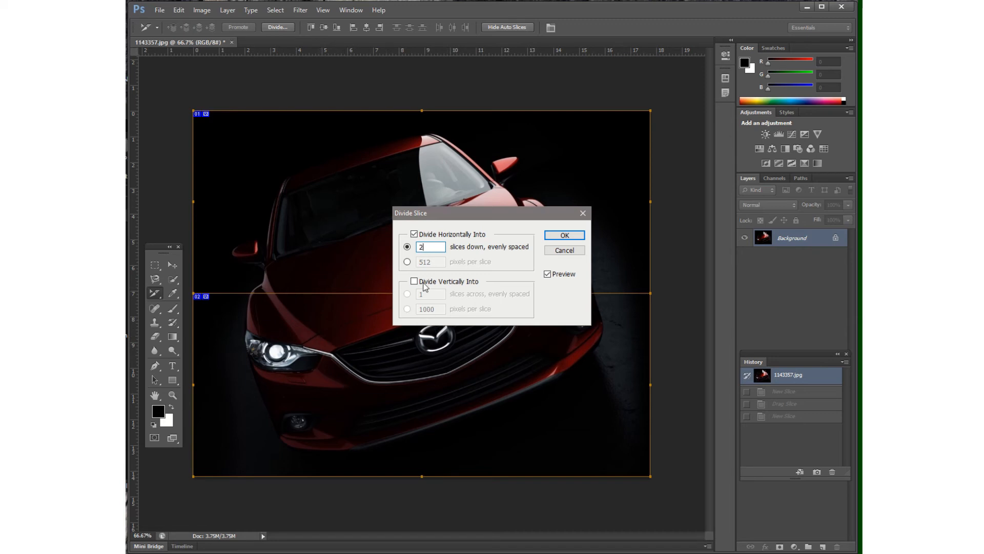
{"action": "type", "text": "4"}
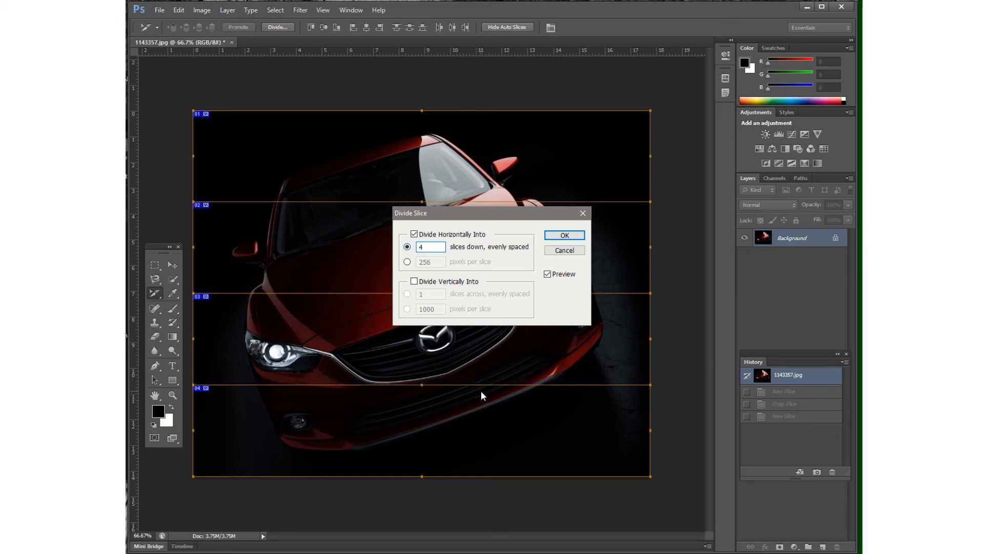
Enable vertical division of the slice and set it to 2 evenly spaced slices across
{"action": "left_click", "coordinate": [430, 283]}
{"action": "left_click", "coordinate": [430, 285]}
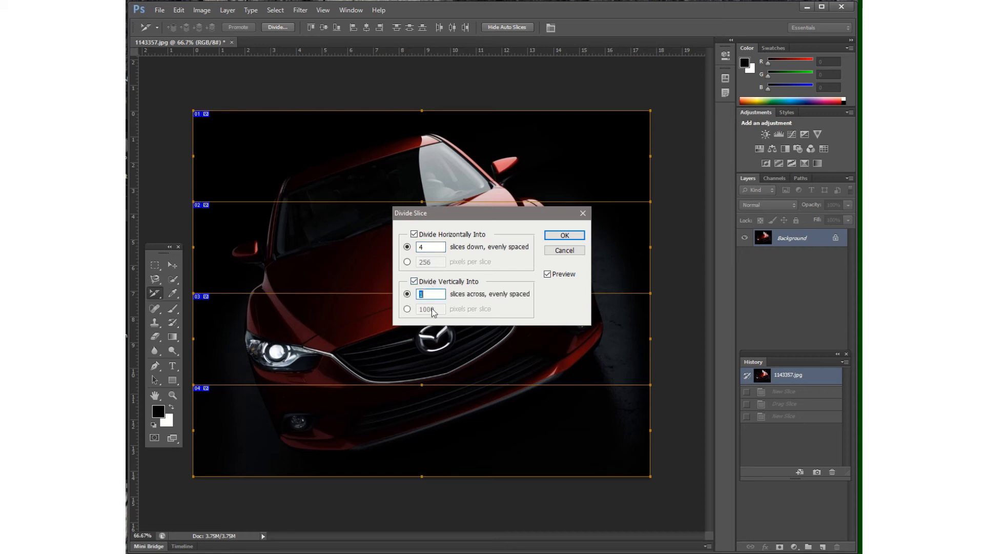
{"action": "type", "text": "2"}
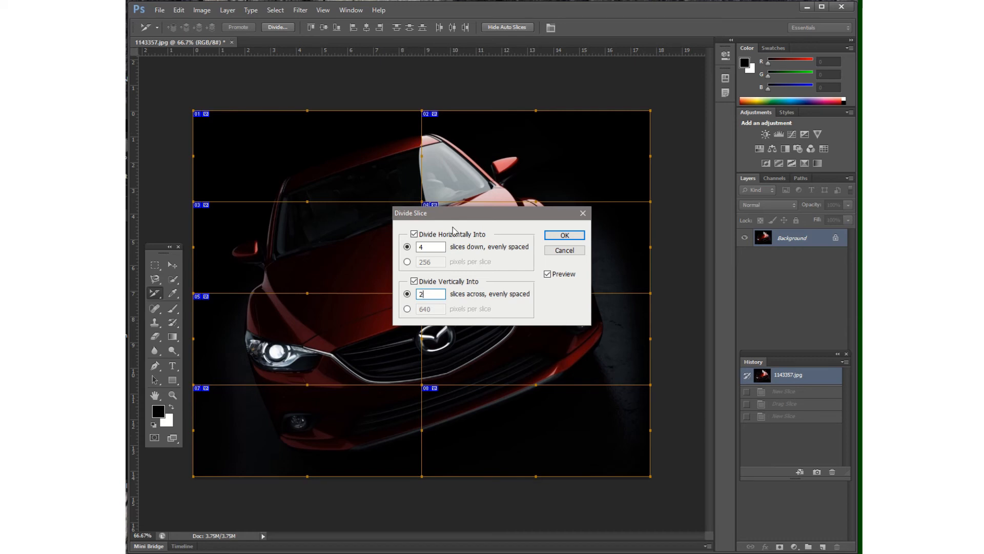
Set the vertical division to 4 evenly spaced slices across and apply the slice division
{"action": "left_click_drag", "start_coordinate": [439, 293], "coordinate": [395, 293]}
{"action": "type", "text": "4"}
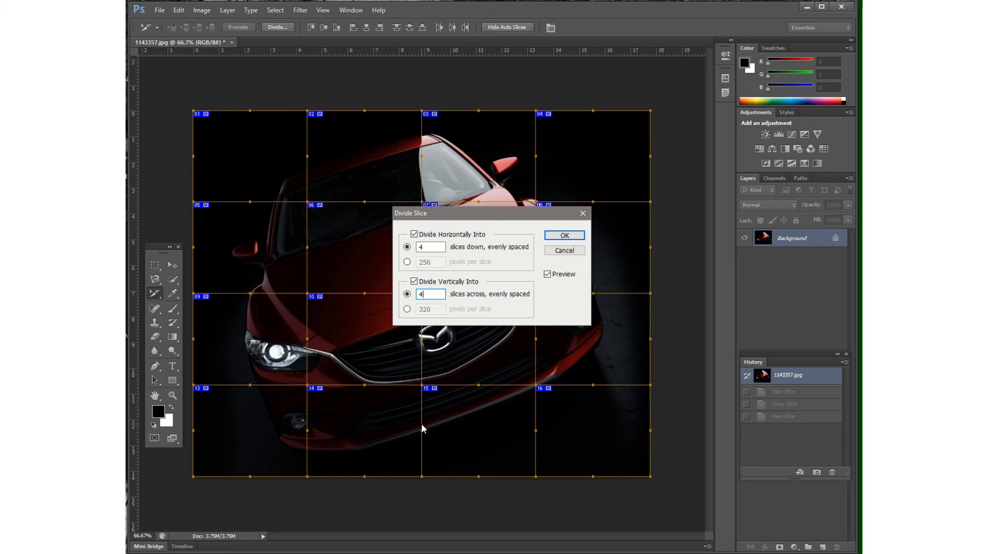
{"action": "left_click", "coordinate": [573, 235]}
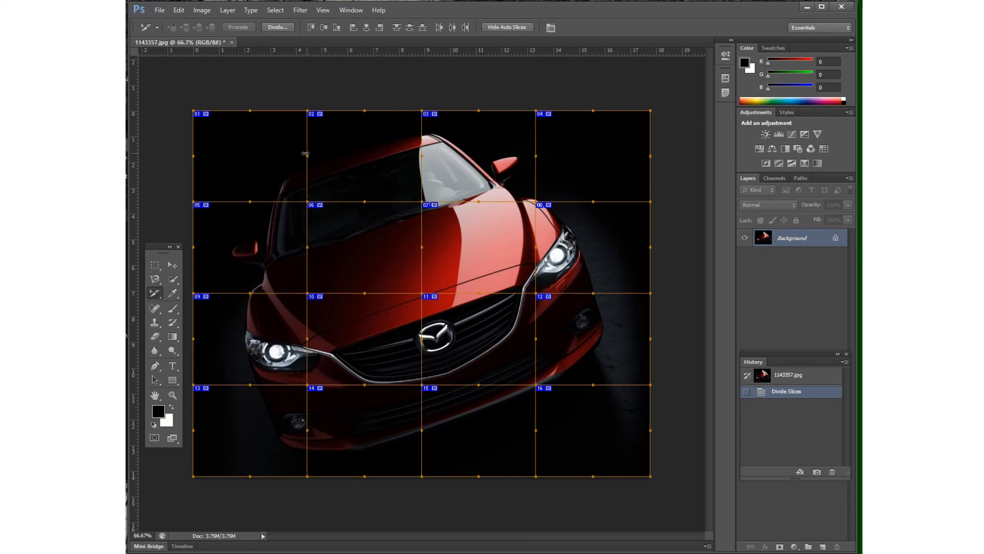
Open Save for Web for the sliced photo, try the PNG-8 format, and set the format to JPEG
{"action": "left_click", "coordinate": [160, 11]}
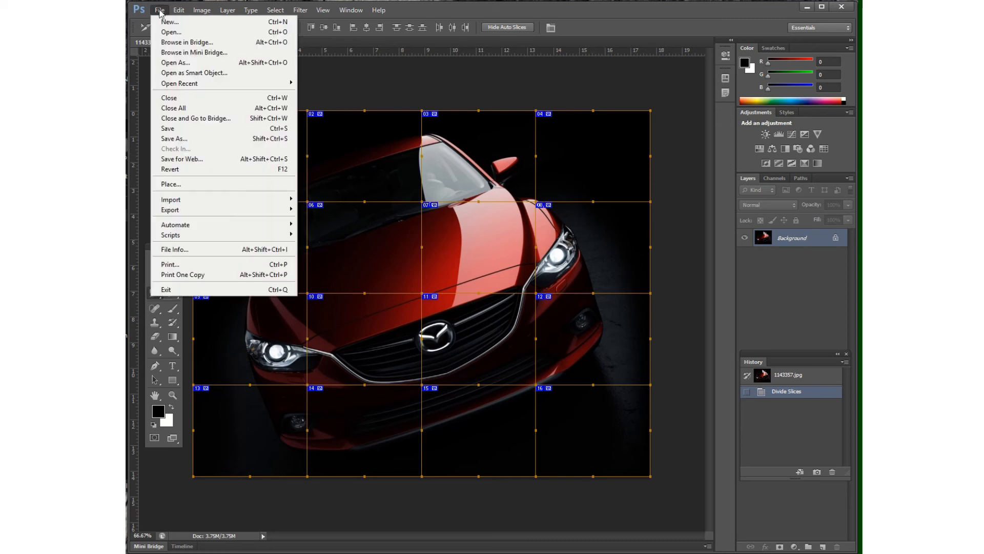
{"action": "left_click", "coordinate": [228, 160]}
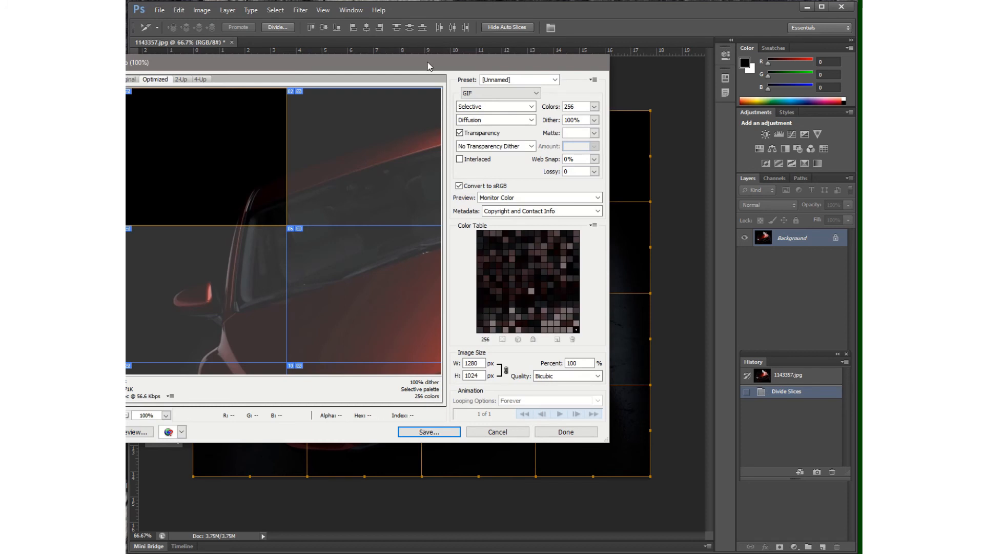
{"action": "left_click_drag", "start_coordinate": [430, 66], "coordinate": [489, 74]}
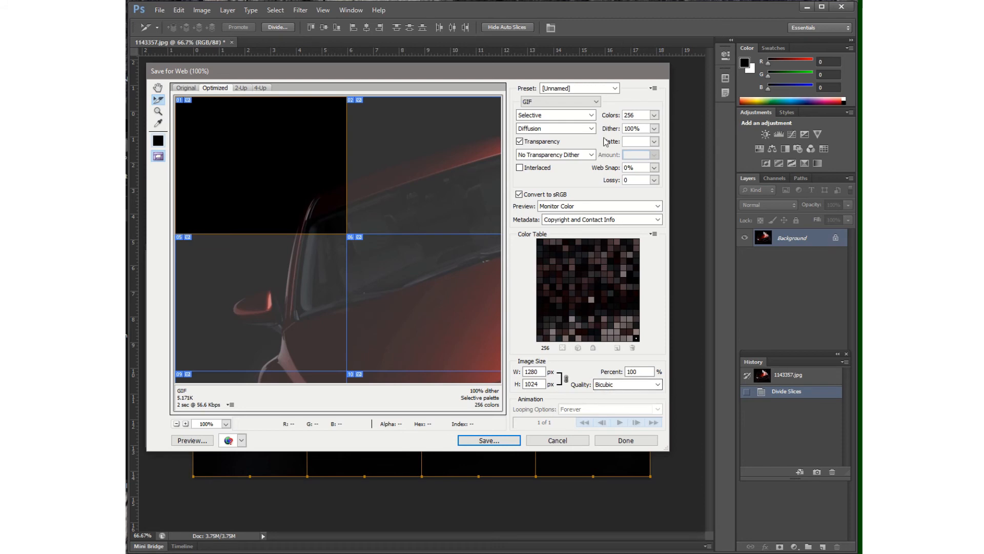
{"action": "left_click", "coordinate": [590, 102]}
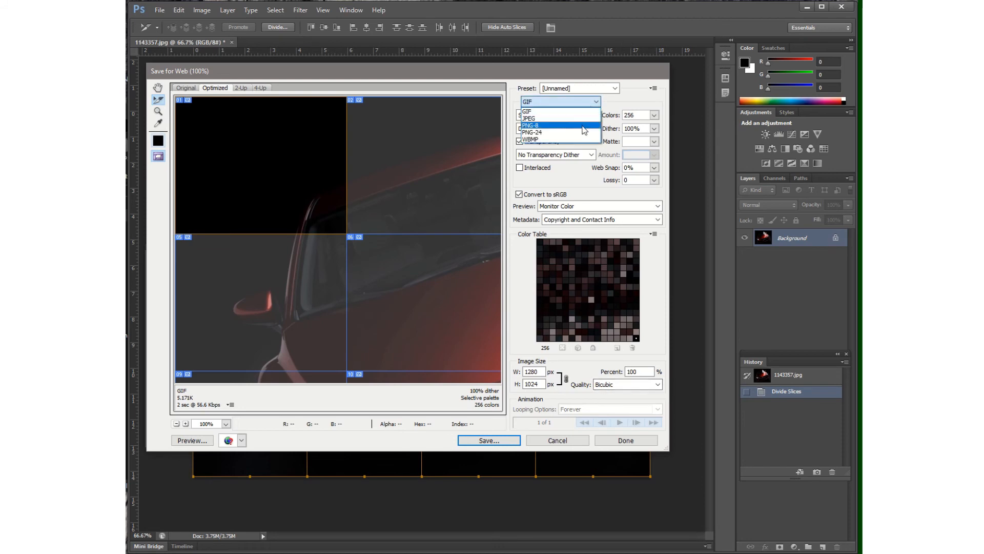
{"action": "left_click", "coordinate": [583, 126]}
{"action": "left_click", "coordinate": [585, 102]}
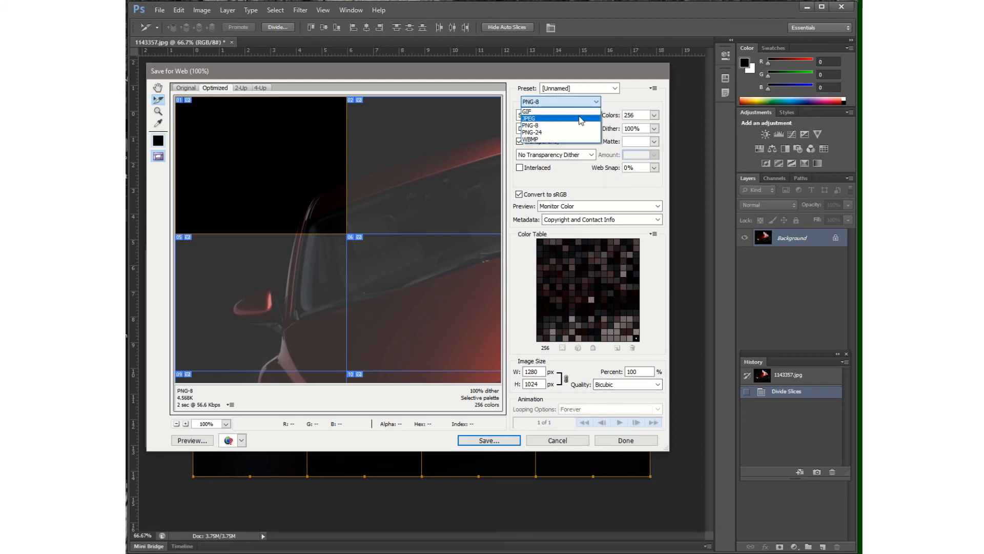
{"action": "left_click", "coordinate": [581, 119]}
{"action": "left_click", "coordinate": [590, 115]}
{"action": "left_click", "coordinate": [589, 119]}
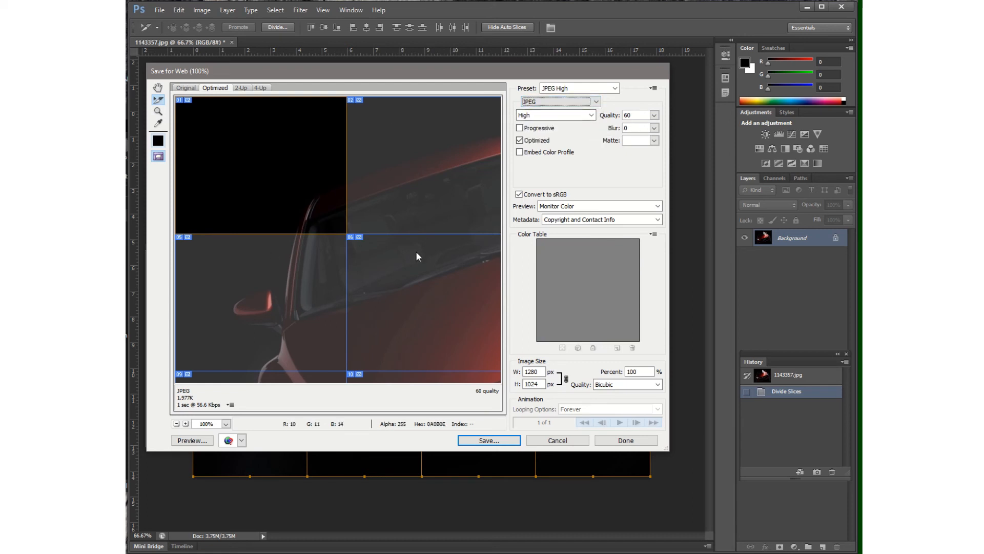
Try the GIF and PNG-24 export formats and return the format to JPEG
{"action": "left_click", "coordinate": [561, 101]}
{"action": "left_click", "coordinate": [568, 111]}
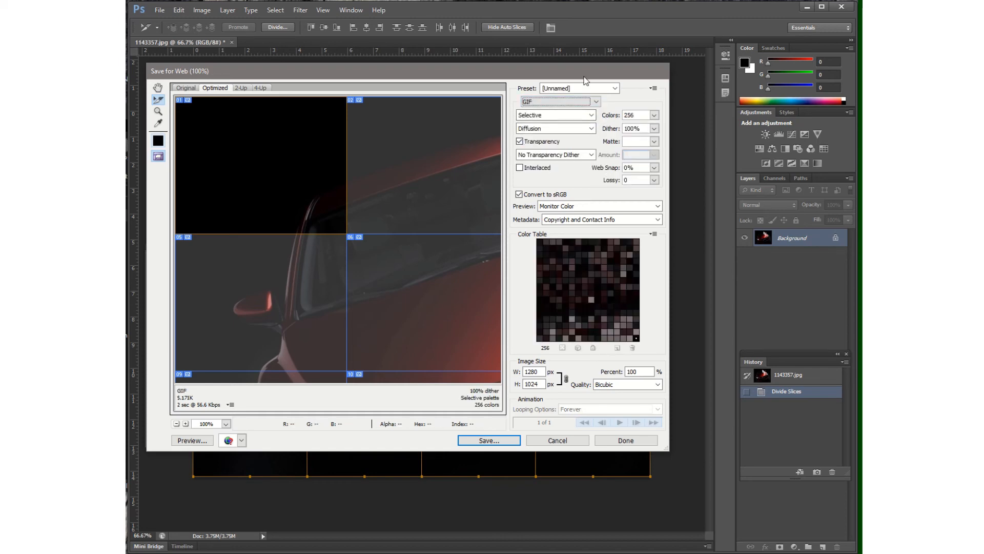
{"action": "left_click", "coordinate": [579, 102]}
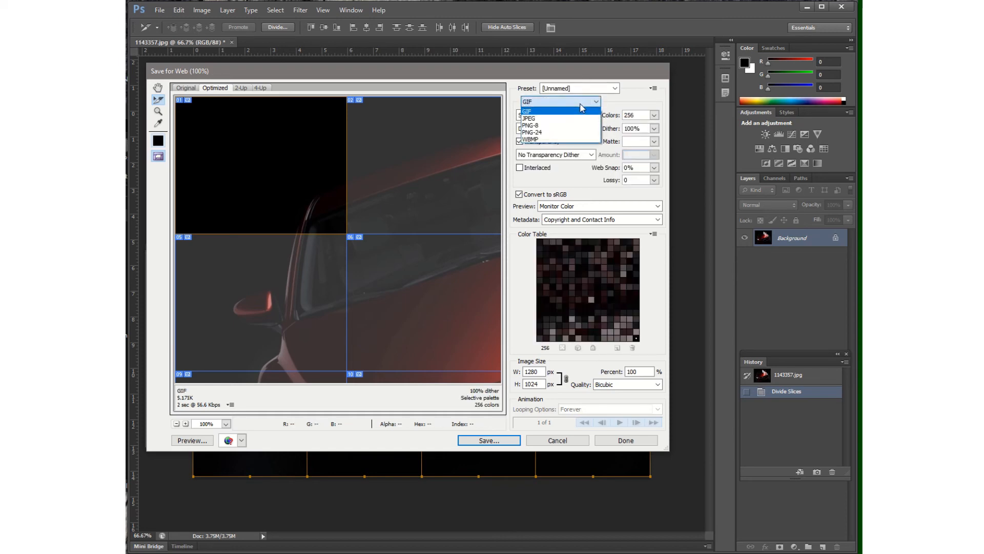
{"action": "left_click", "coordinate": [572, 118]}
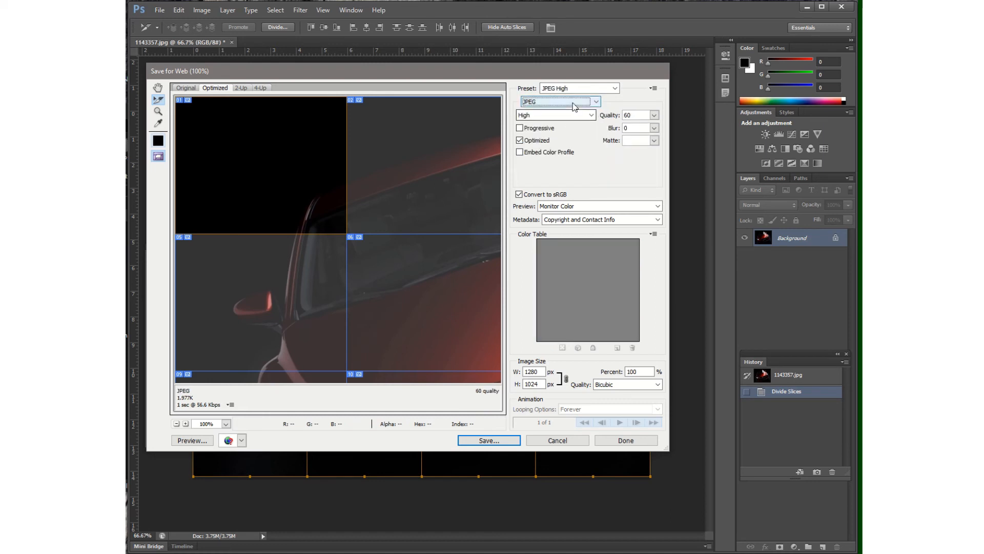
{"action": "left_click", "coordinate": [572, 102]}
{"action": "left_click", "coordinate": [562, 132]}
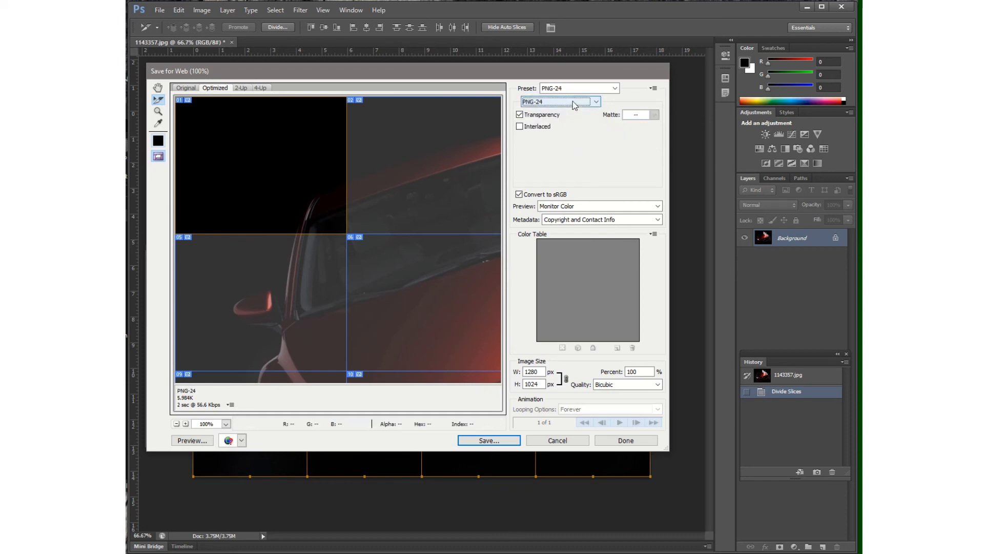
{"action": "left_click", "coordinate": [573, 101]}
{"action": "left_click", "coordinate": [574, 119]}
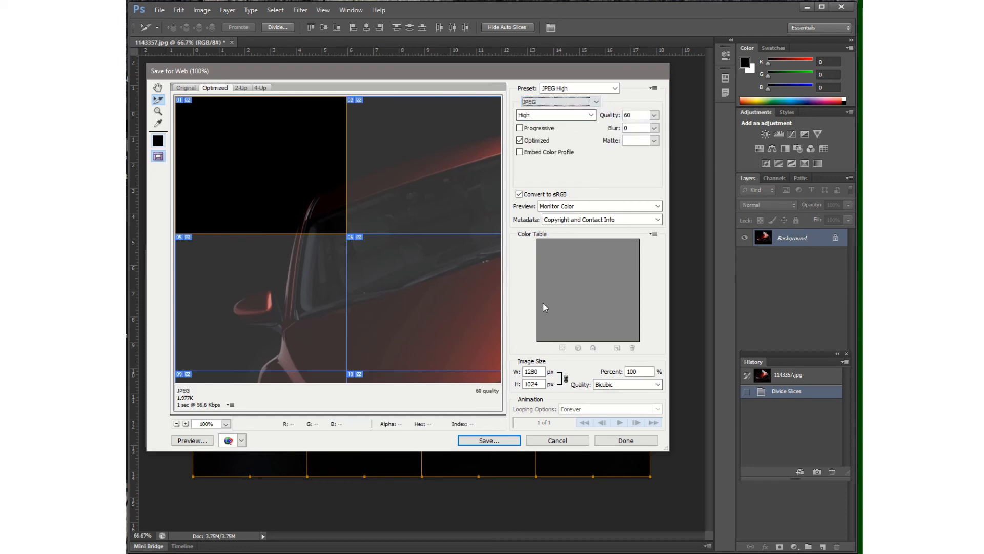
Examine the JPEG compression quality presets and the quality slider without changing them
{"action": "left_click", "coordinate": [592, 115]}
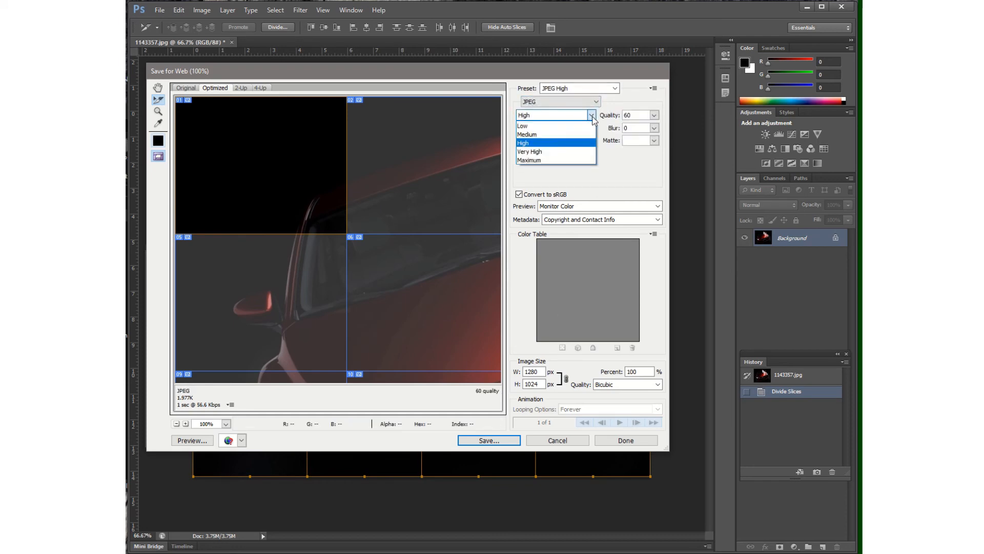
{"action": "left_click", "coordinate": [592, 116]}
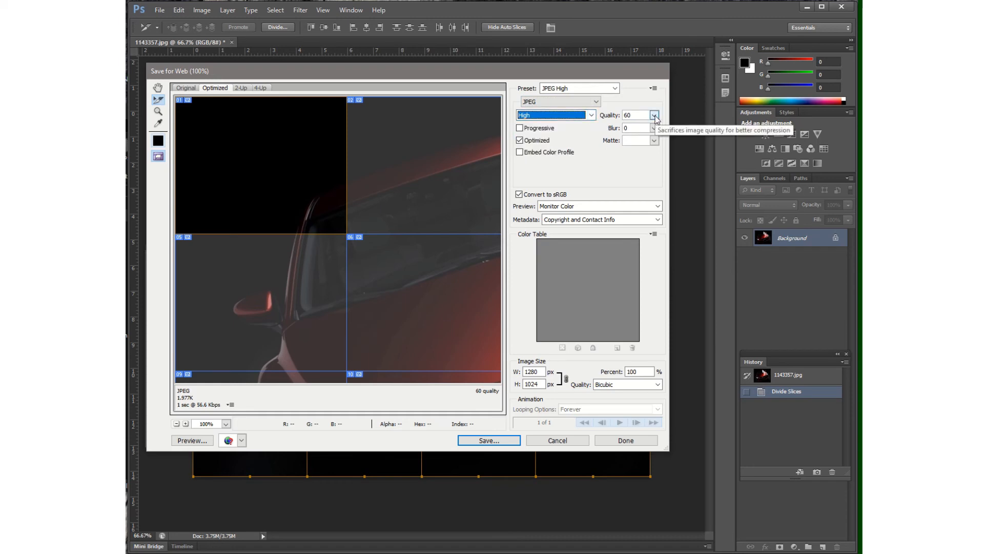
{"action": "left_click", "coordinate": [655, 116]}
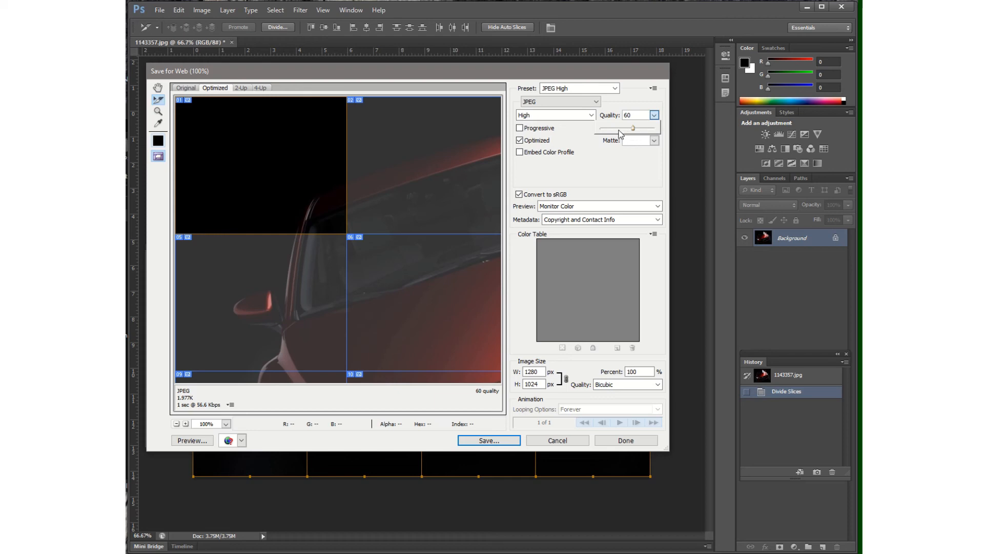
{"action": "left_click", "coordinate": [655, 116]}
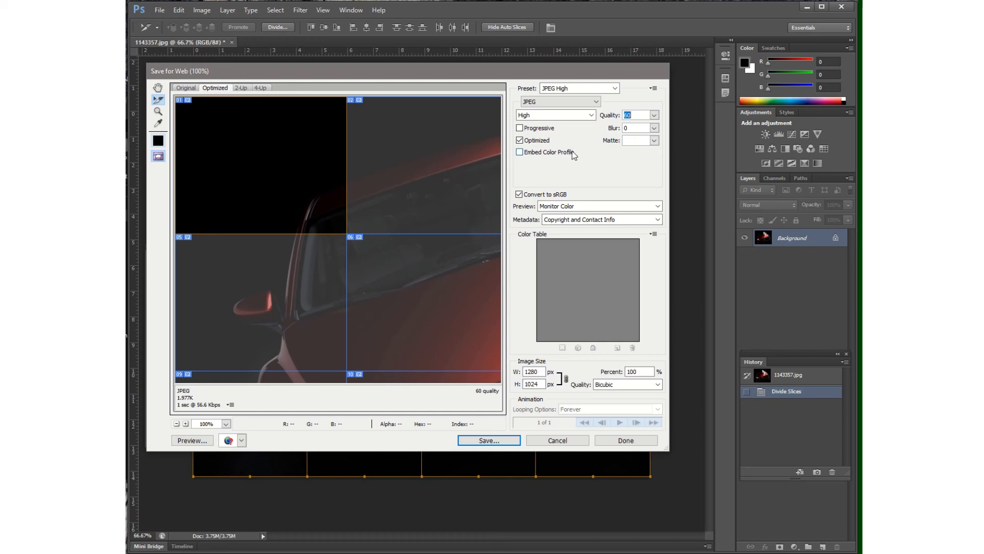
Compare the GIF, JPEG and PNG-24 format settings once more and end on JPEG
{"action": "left_click", "coordinate": [595, 103]}
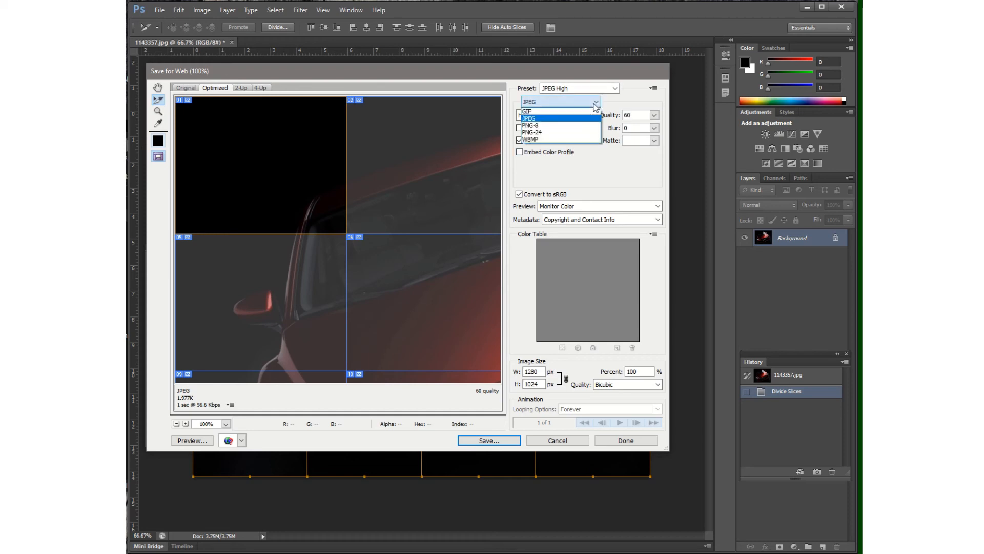
{"action": "left_click", "coordinate": [569, 111]}
{"action": "left_click", "coordinate": [575, 102]}
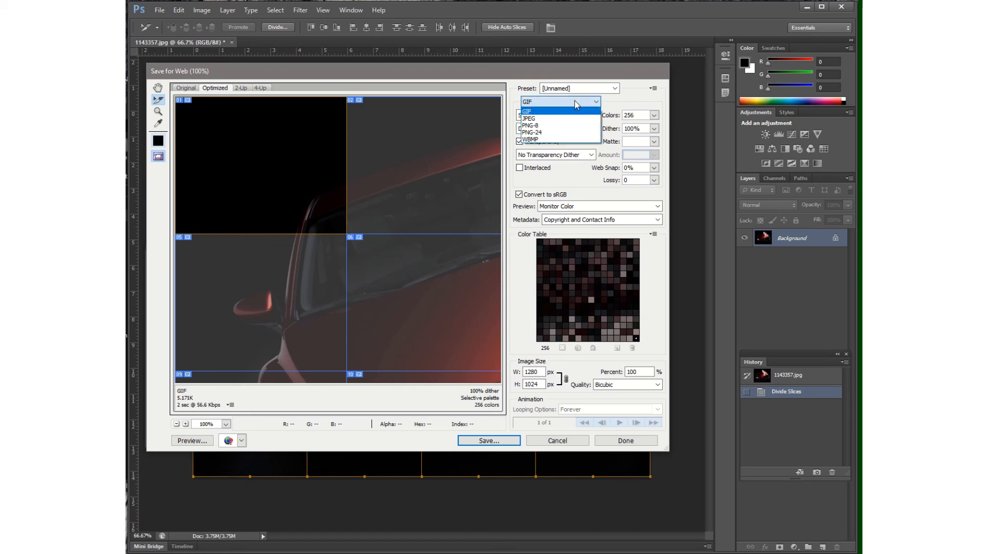
{"action": "left_click", "coordinate": [573, 118]}
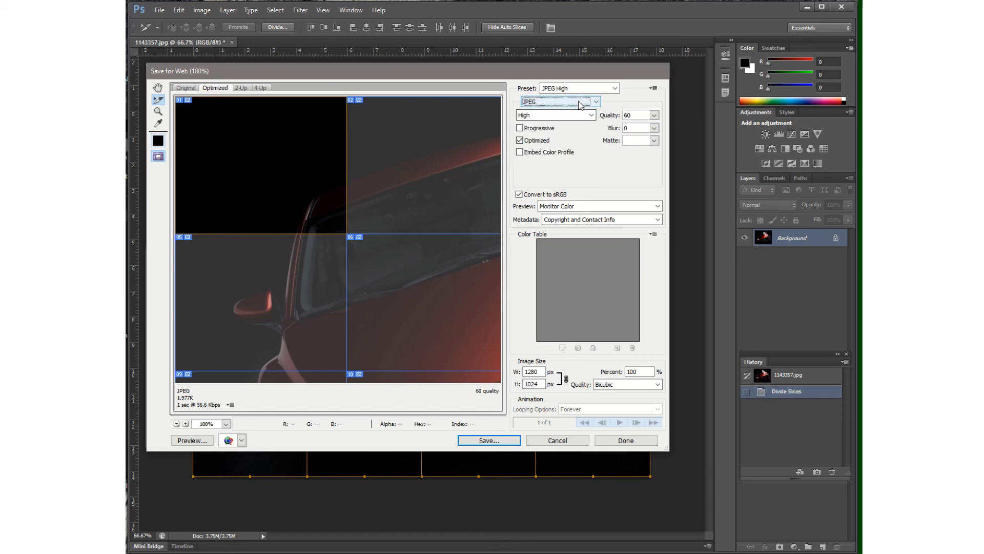
{"action": "left_click", "coordinate": [580, 102]}
{"action": "left_click", "coordinate": [580, 106]}
{"action": "left_click", "coordinate": [578, 103]}
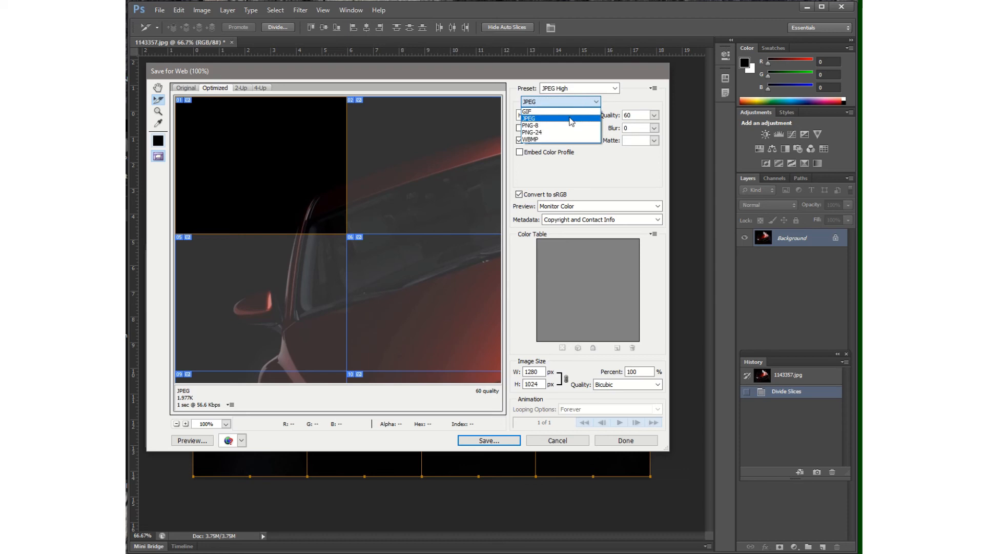
{"action": "left_click", "coordinate": [572, 133]}
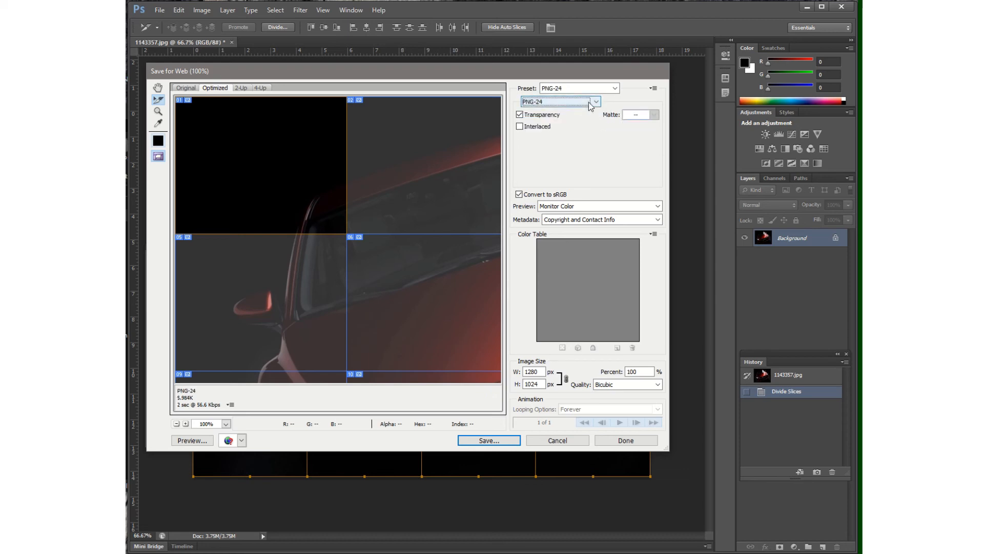
{"action": "left_click", "coordinate": [588, 102]}
{"action": "left_click", "coordinate": [584, 119]}
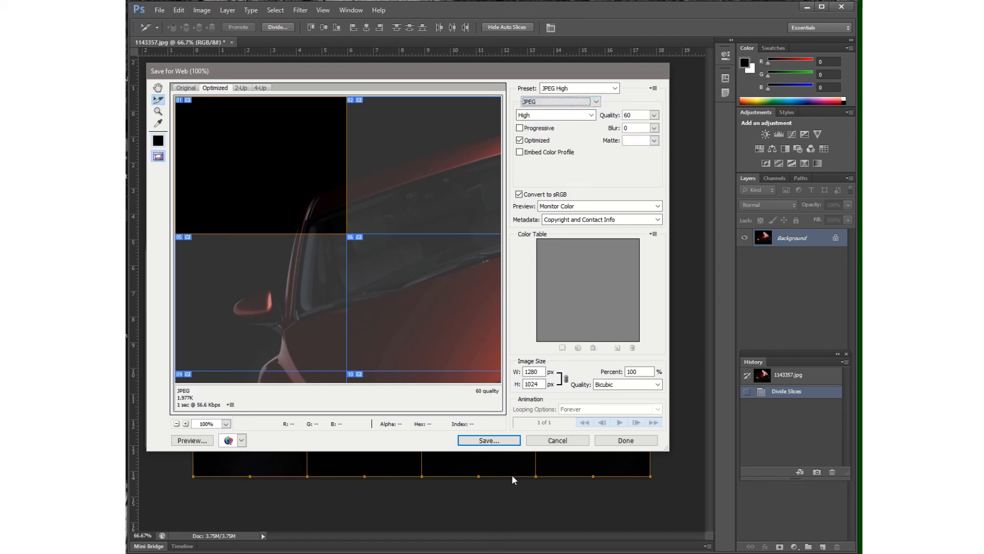
Save all slices as Images Only with the file name 1143357.jpg in the Documents folder
{"action": "left_click", "coordinate": [513, 443]}
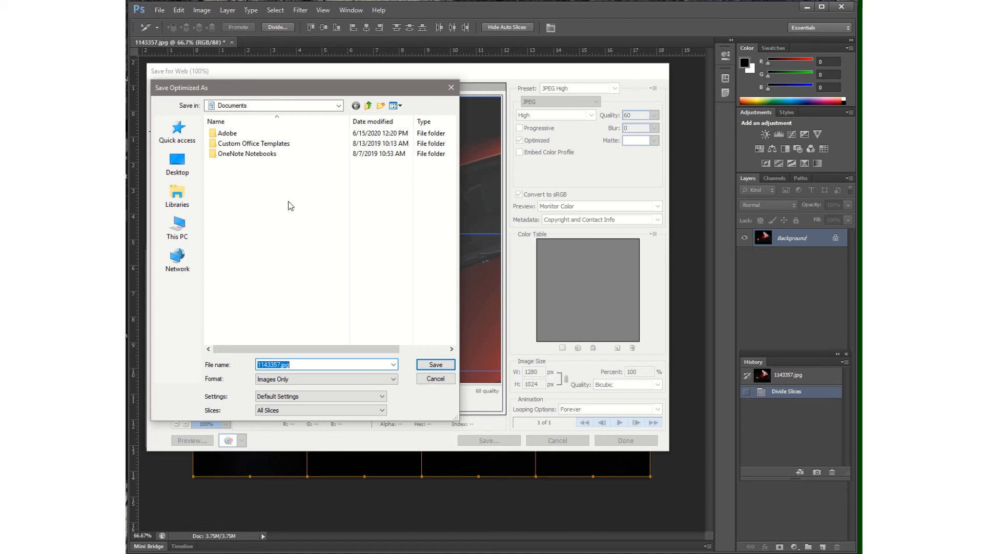
{"action": "left_click", "coordinate": [340, 215]}
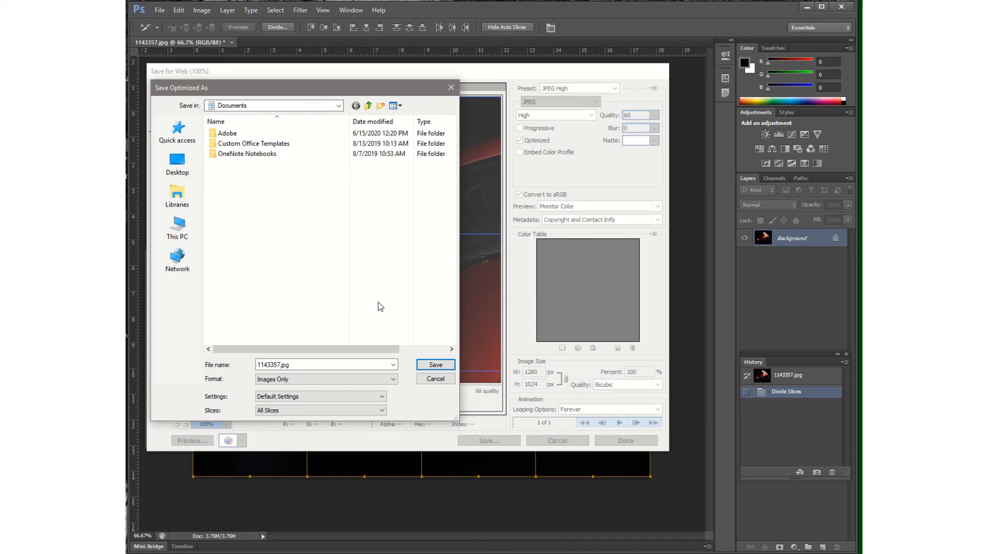
{"action": "left_click", "coordinate": [435, 365]}
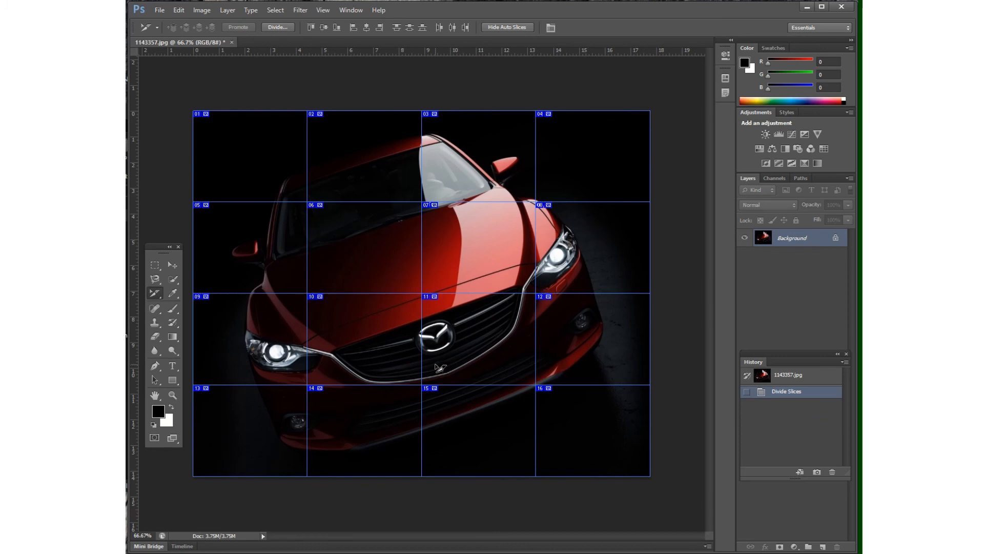
Switch to File Explorer, examine the exported slice files in the images folder under Documents, and close the window
{"action": "key", "text": "super+e"}
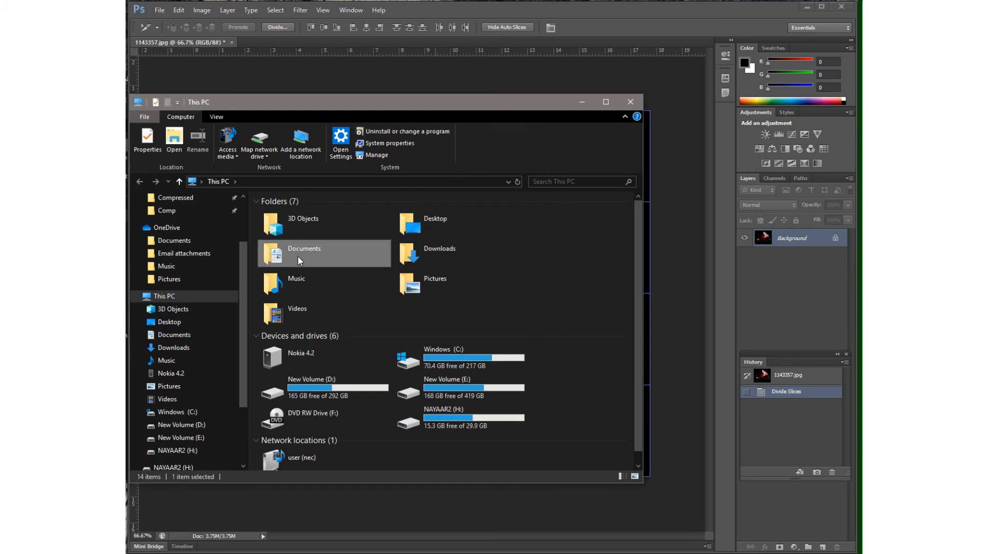
{"action": "double_click", "coordinate": [297, 256]}
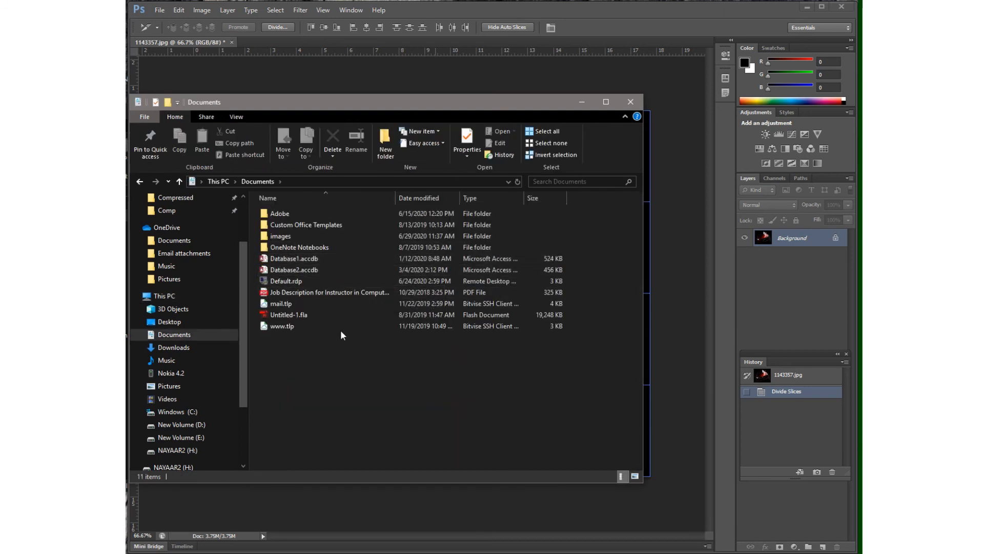
{"action": "double_click", "coordinate": [286, 240]}
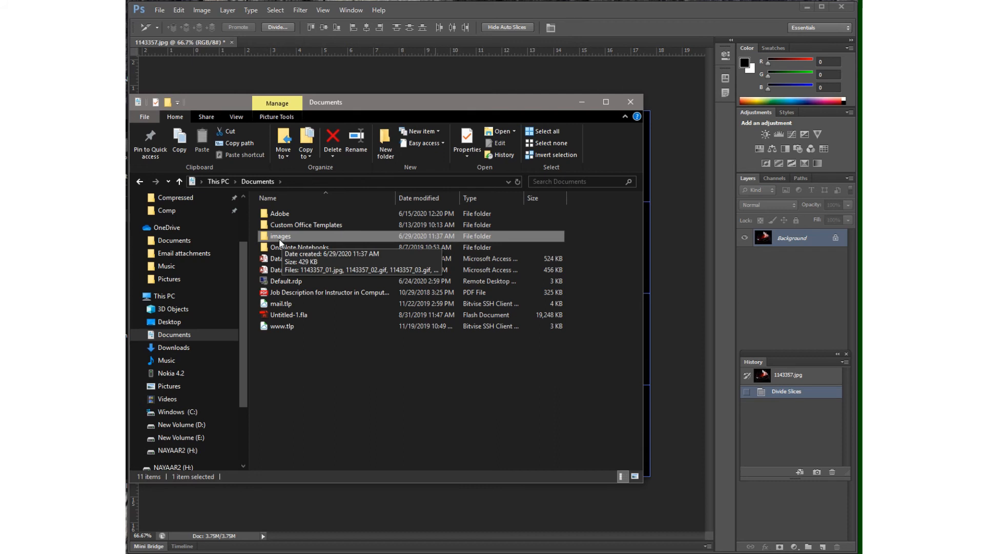
{"action": "double_click", "coordinate": [279, 237]}
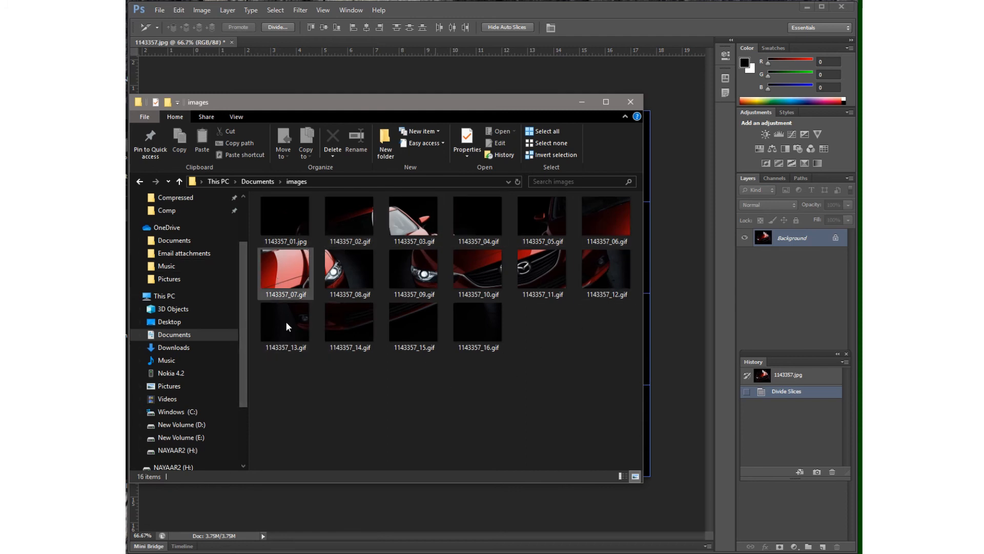
{"action": "mouse_move", "coordinate": [540, 234]}
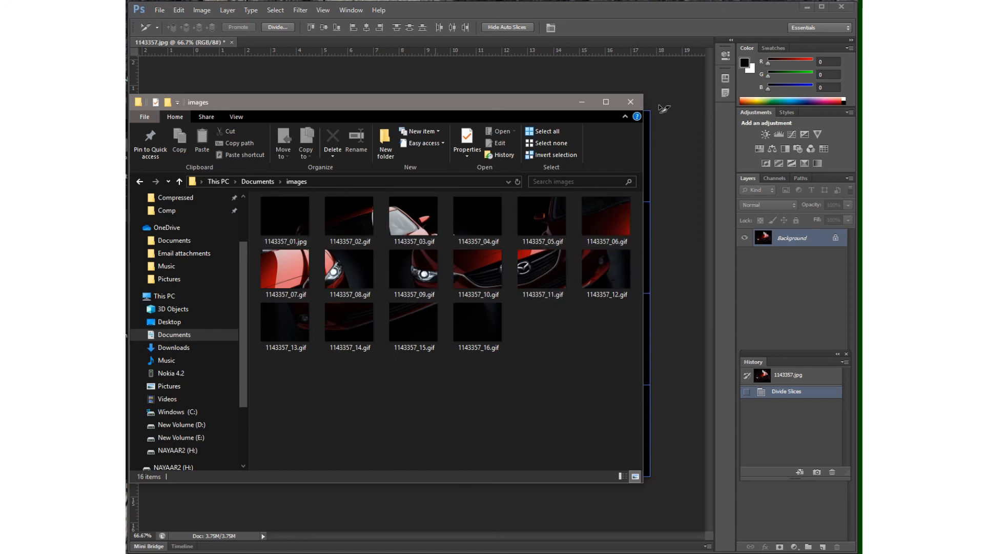
{"action": "left_click", "coordinate": [631, 102]}
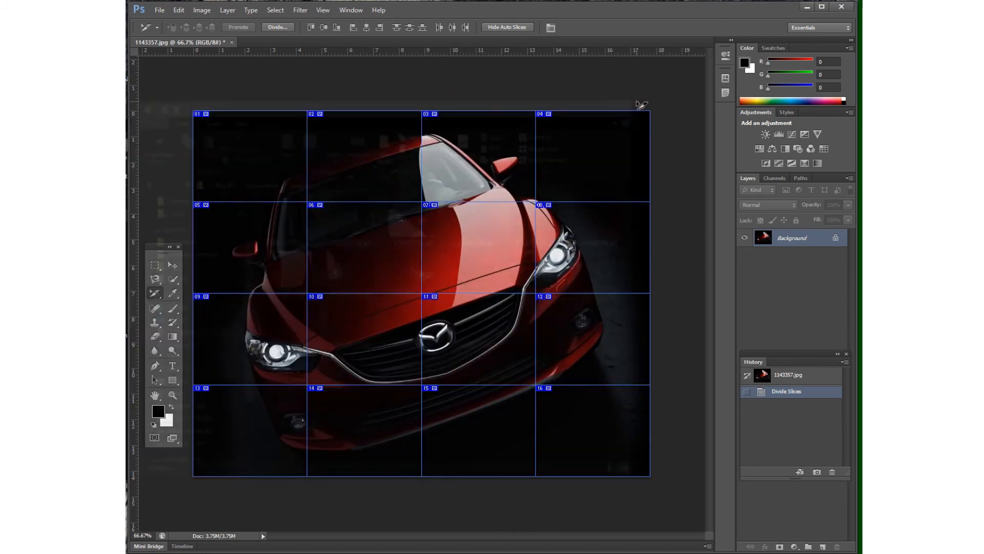
Reopen Save for Web for the sliced photo and set the export format to JPEG
{"action": "left_click", "coordinate": [160, 10]}
{"action": "left_click", "coordinate": [184, 159]}
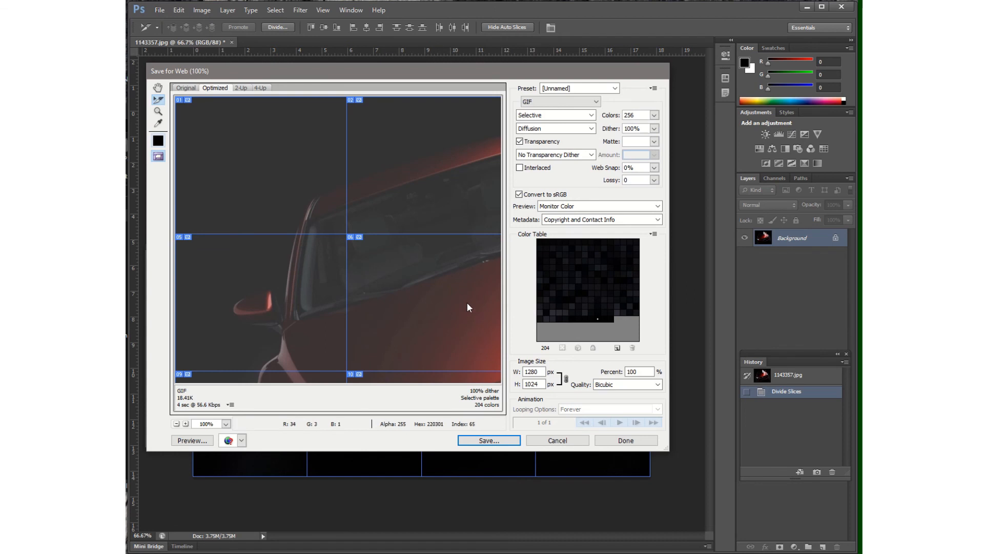
{"action": "left_click", "coordinate": [572, 102]}
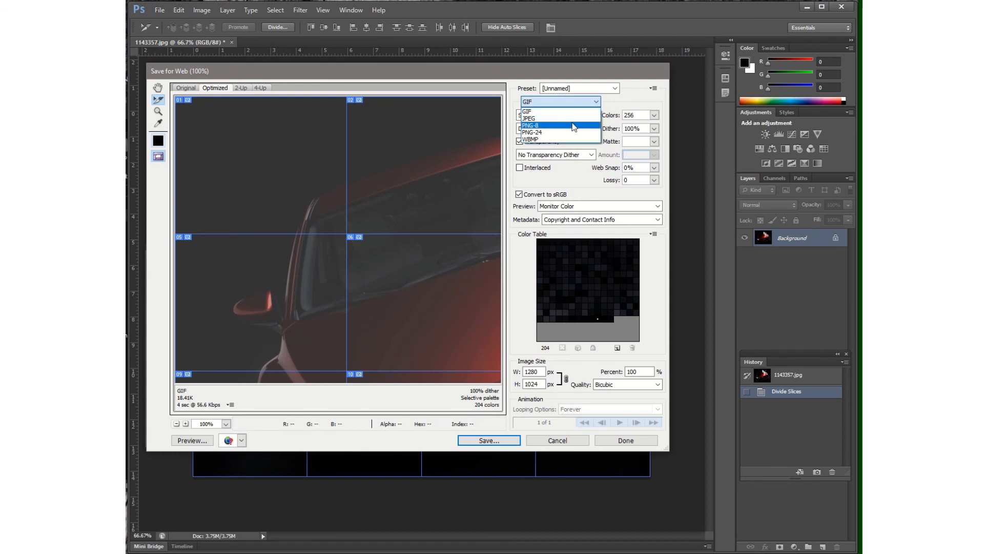
{"action": "left_click", "coordinate": [574, 117]}
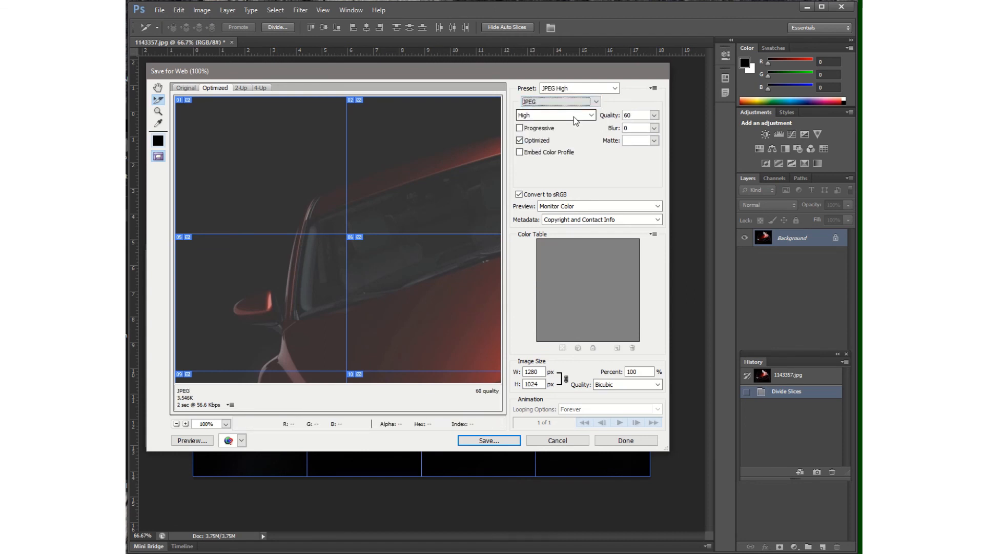
Save all slices as Images Only named 1143357.jpg in the Documents folder, replacing the existing files
{"action": "left_click", "coordinate": [487, 441]}
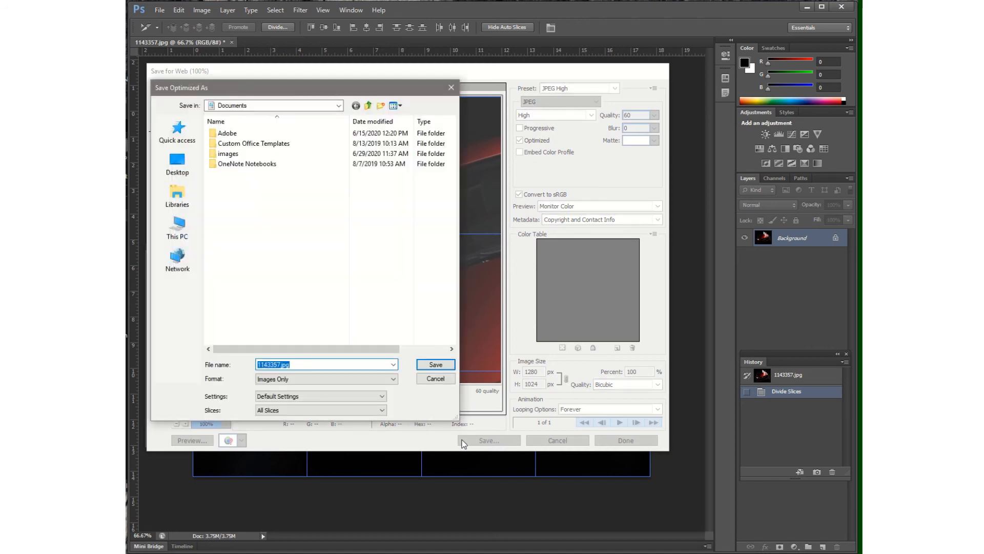
{"action": "left_click", "coordinate": [427, 364]}
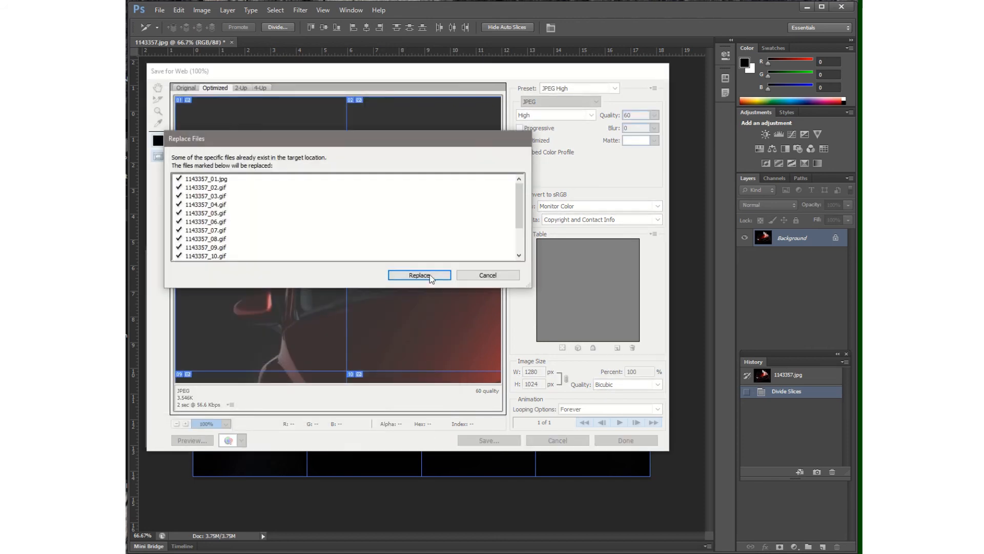
{"action": "left_click", "coordinate": [429, 276]}
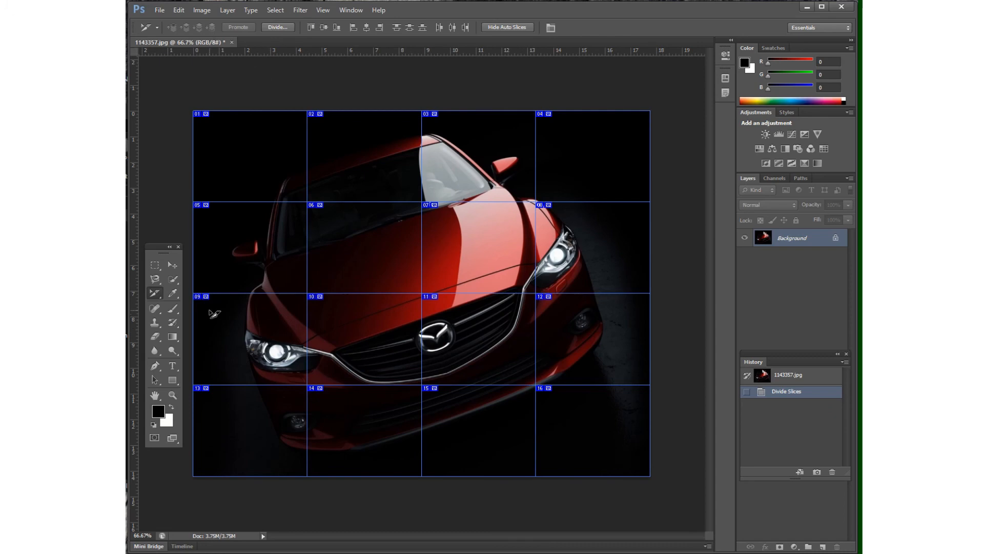
Switch to File Explorer, examine the replaced slice files in the images folder under Documents, and close the window
{"action": "key", "text": "super+e"}
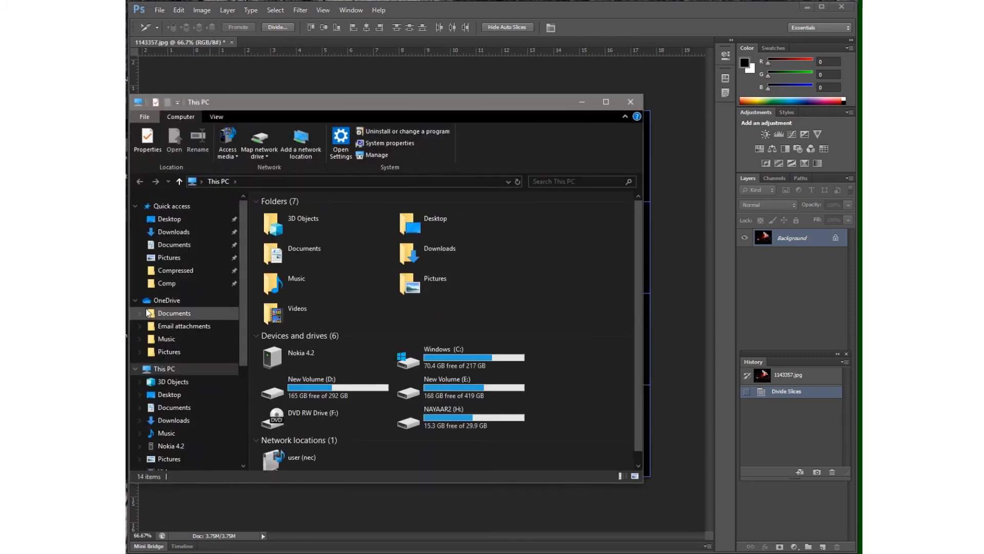
{"action": "double_click", "coordinate": [308, 248]}
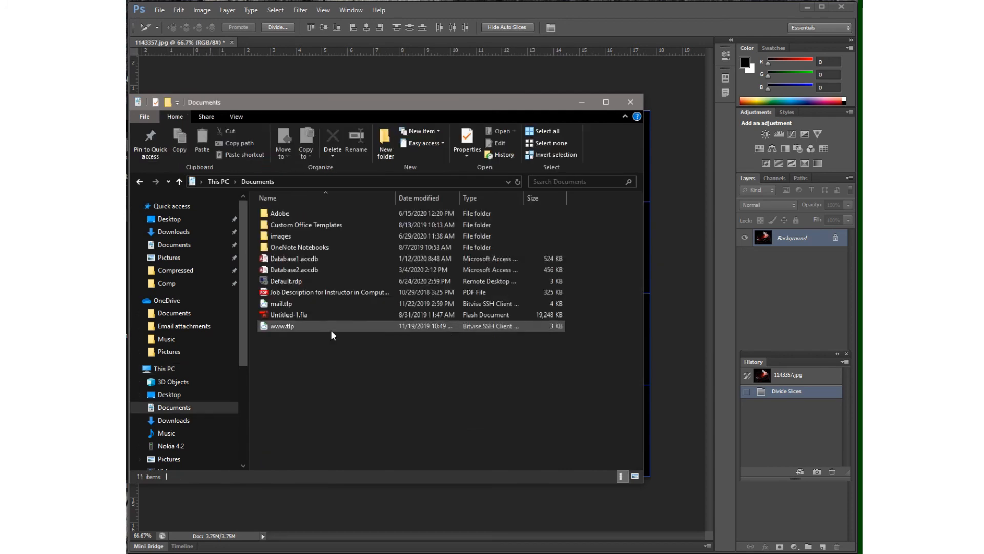
{"action": "double_click", "coordinate": [290, 236]}
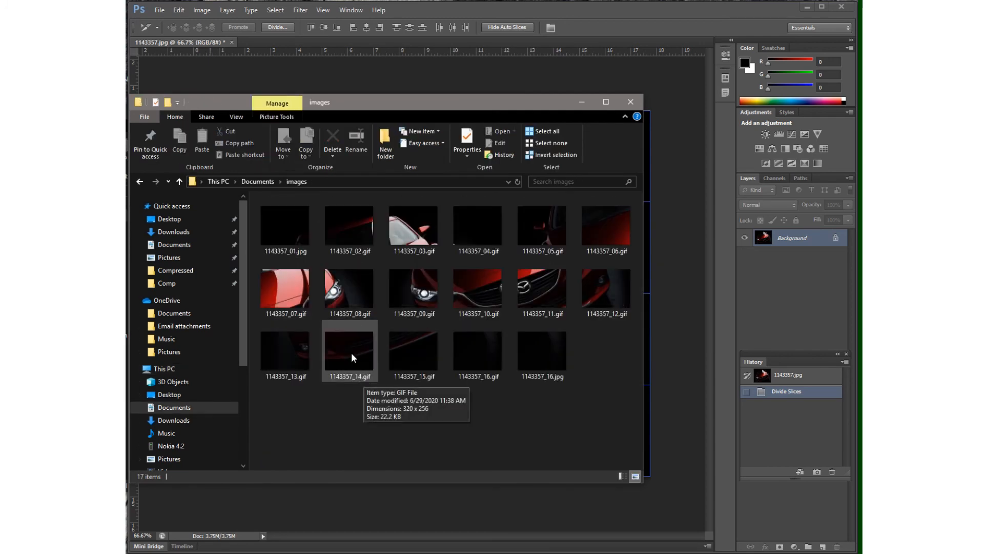
{"action": "left_click", "coordinate": [639, 102]}
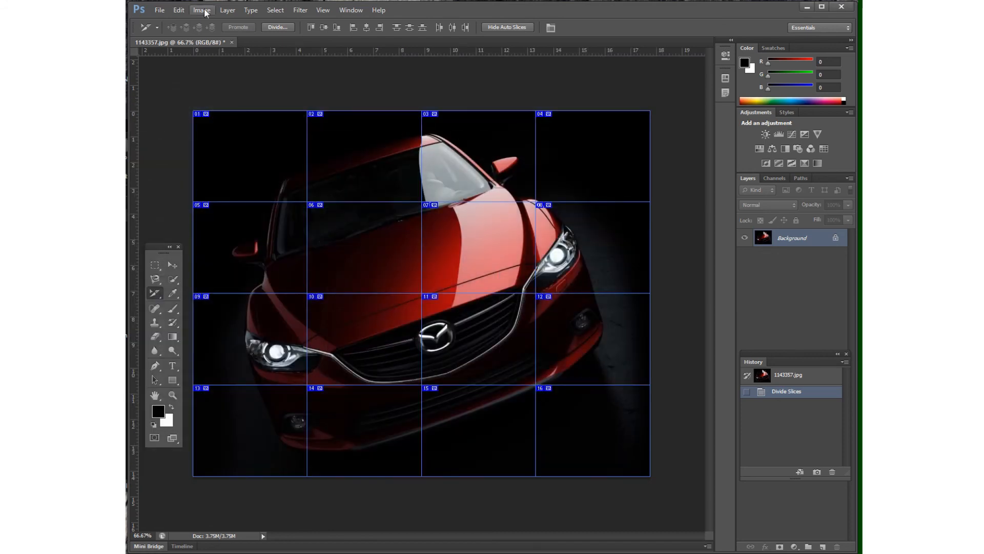
Reopen Save for Web, check the export format of slices 01 and 02, and leave without saving
{"action": "left_click", "coordinate": [161, 11]}
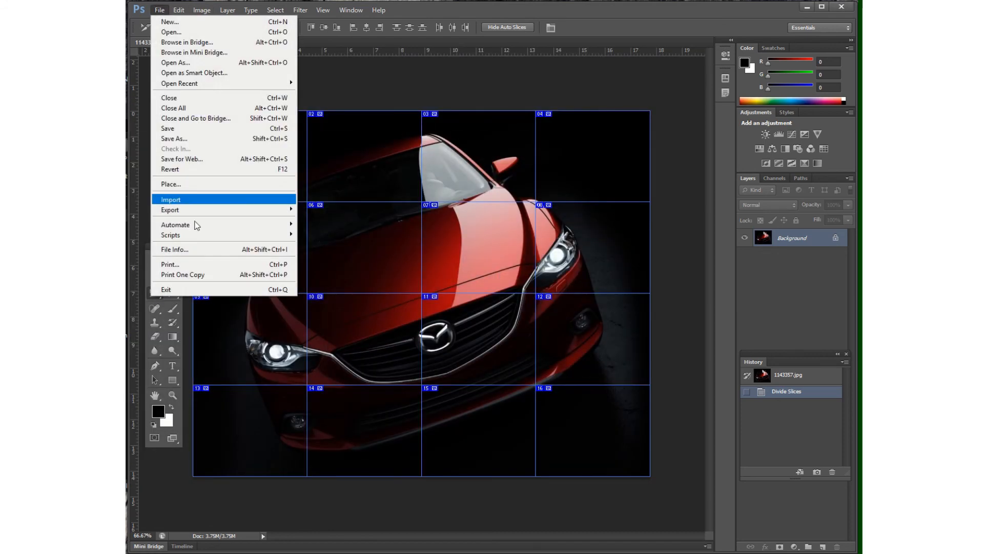
{"action": "left_click", "coordinate": [217, 161]}
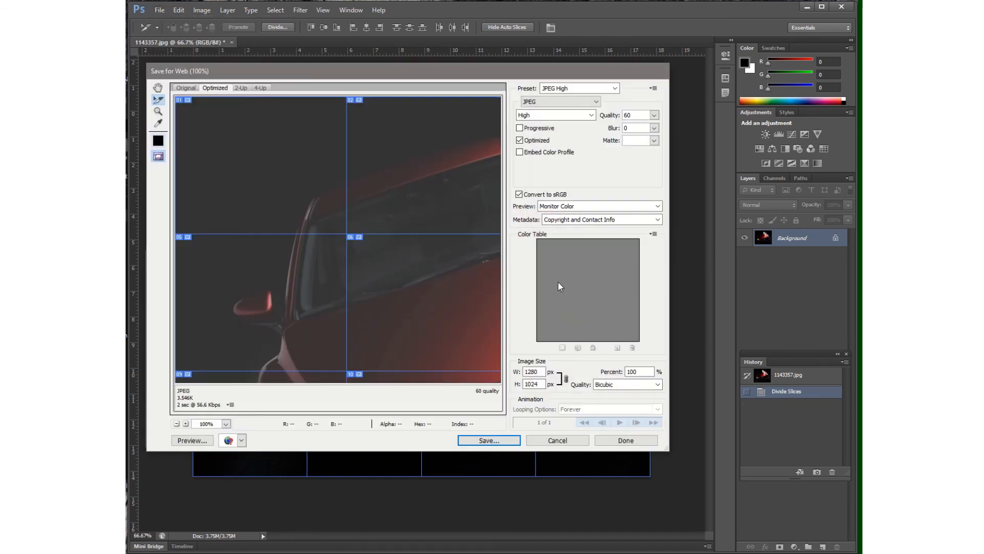
{"action": "left_click", "coordinate": [304, 186]}
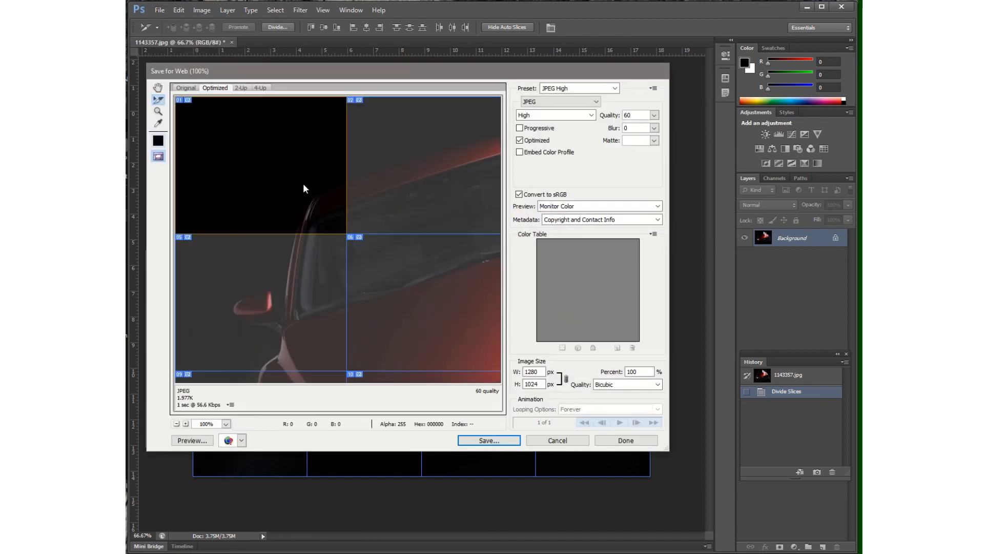
{"action": "left_click", "coordinate": [465, 162]}
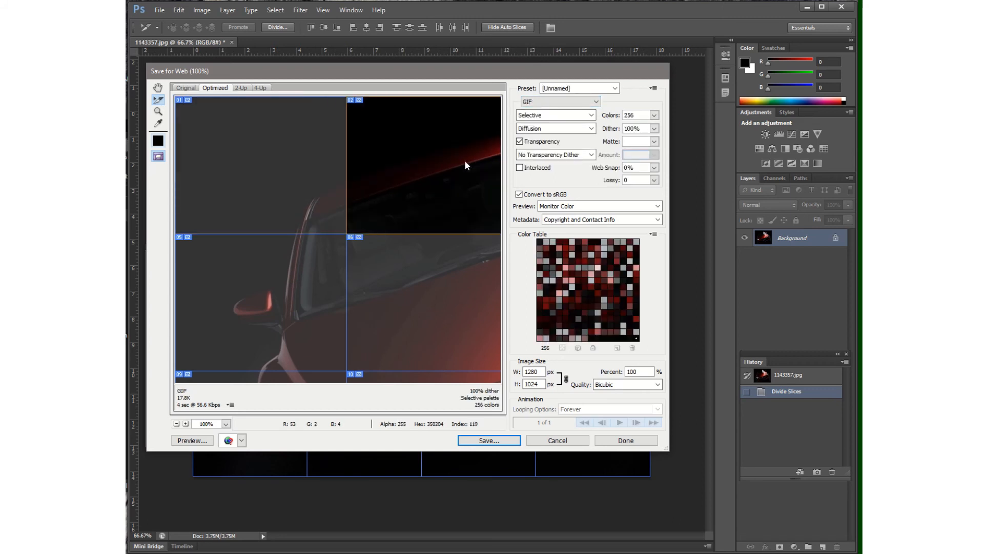
{"action": "left_click", "coordinate": [569, 105]}
{"action": "left_click", "coordinate": [568, 119]}
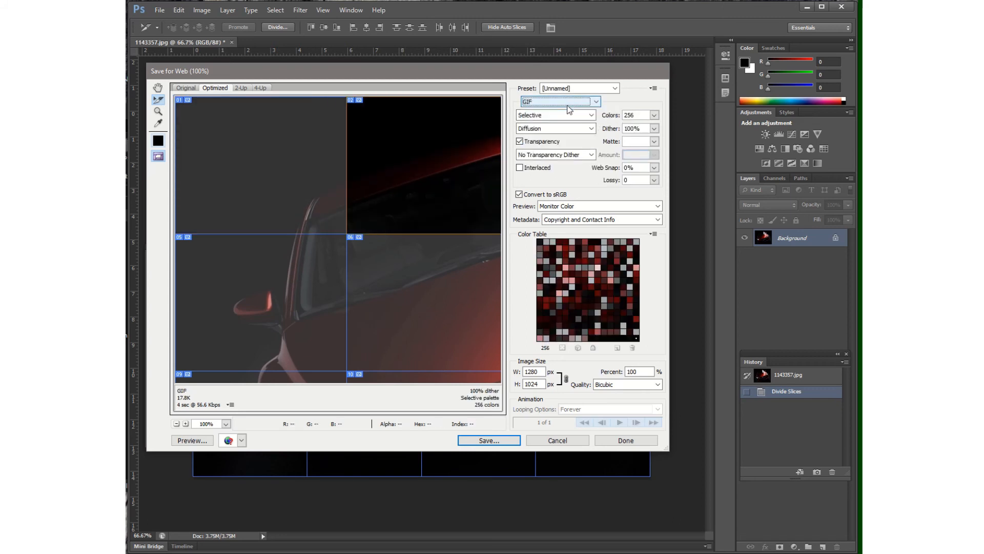
{"action": "left_click", "coordinate": [567, 441]}
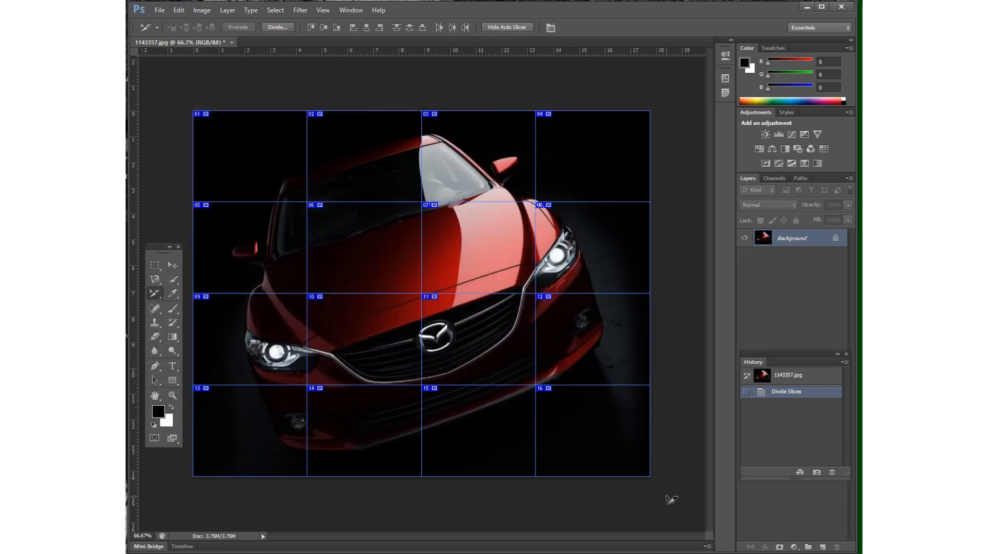
Reopen Save for Web, compare the original and optimized previews, and export all slices to Documents again, replacing the existing files
{"action": "left_click", "coordinate": [159, 10]}
{"action": "left_click", "coordinate": [182, 158]}
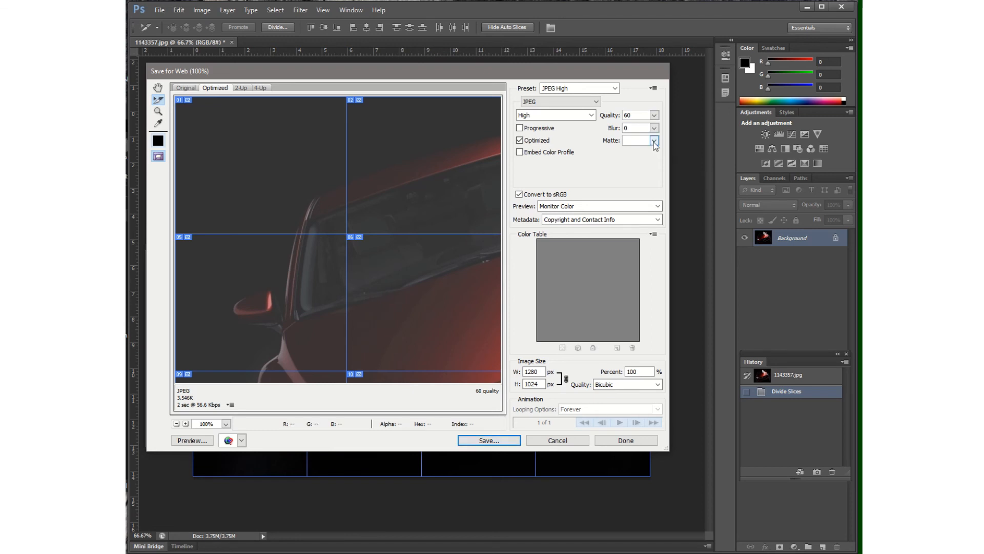
{"action": "left_click", "coordinate": [189, 89]}
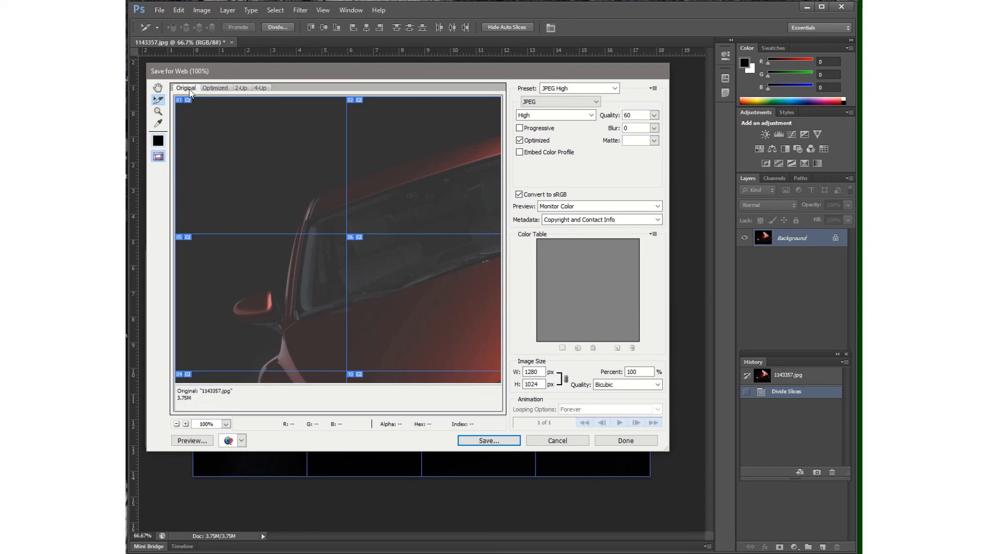
{"action": "left_click", "coordinate": [218, 89]}
{"action": "left_click", "coordinate": [501, 442]}
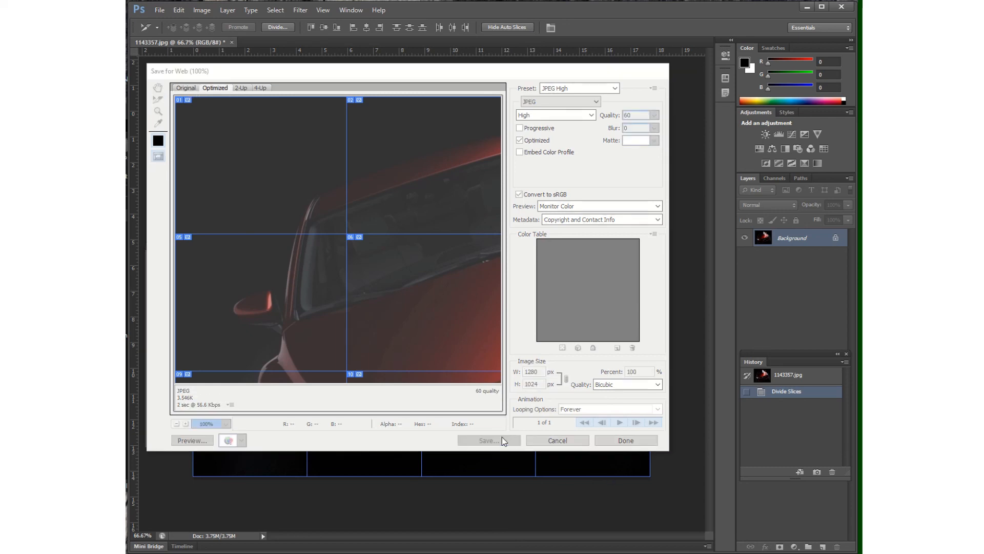
{"action": "left_click", "coordinate": [441, 364]}
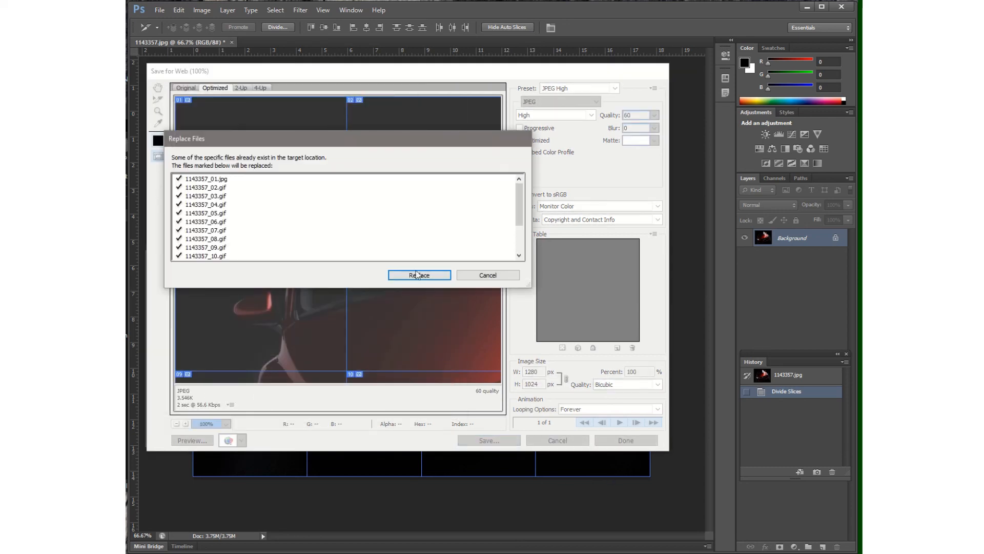
{"action": "left_click", "coordinate": [420, 276]}
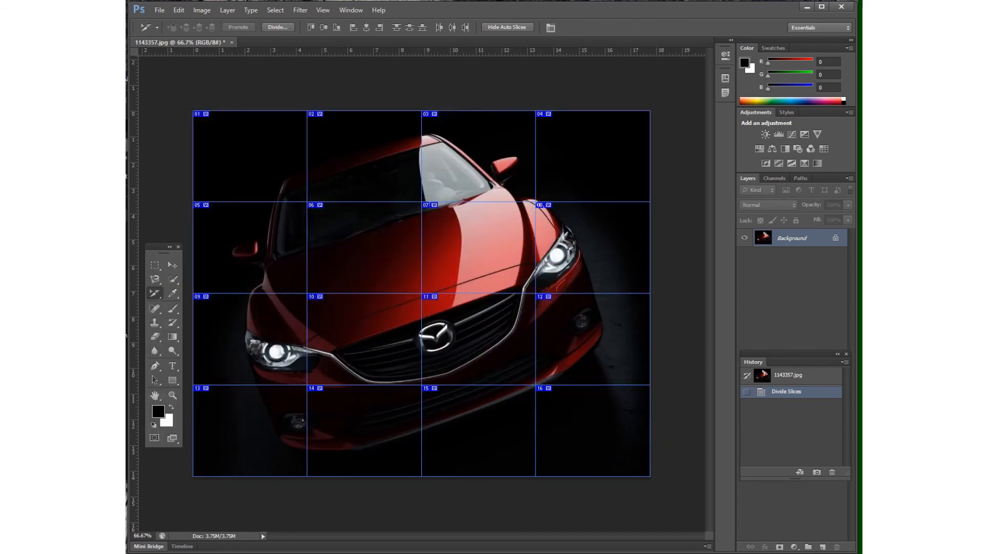
{"action": "key", "text": "alt+Tab"}
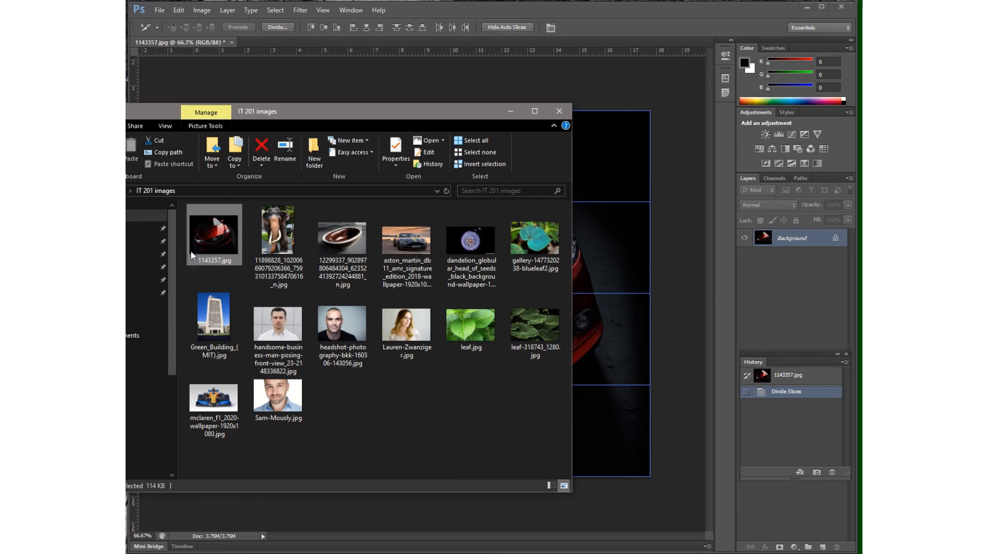
{"action": "left_click", "coordinate": [518, 109]}
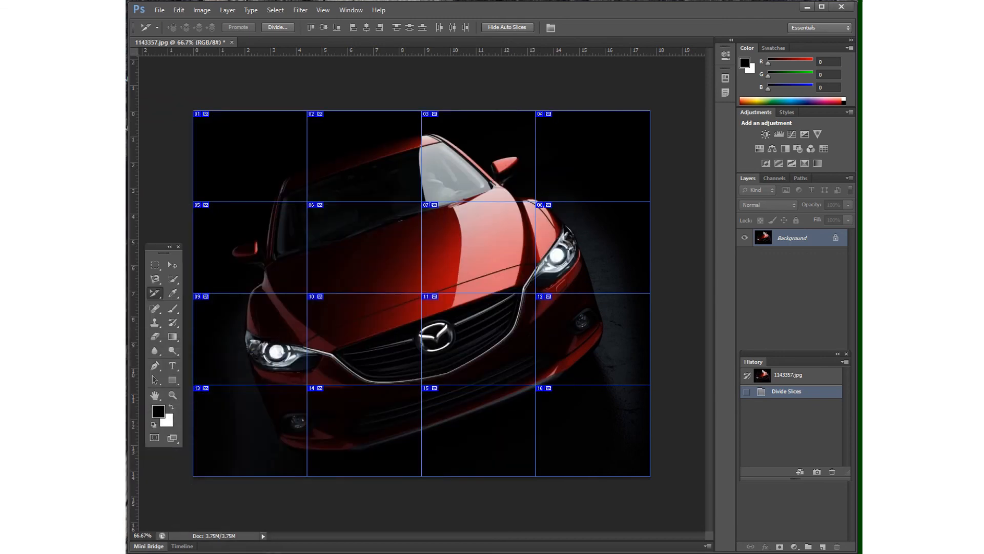
{"action": "left_click", "coordinate": [218, 553]}
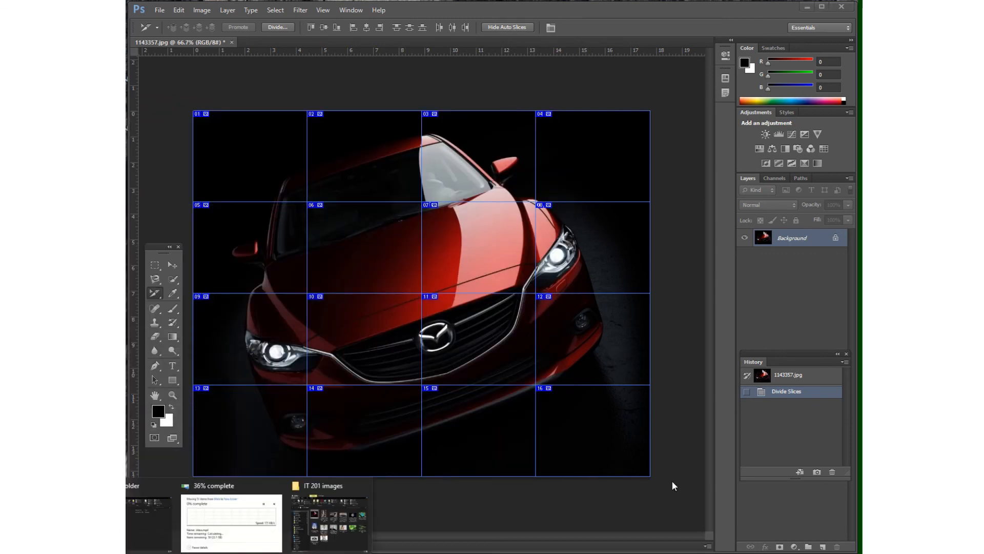
{"action": "left_click", "coordinate": [645, 513]}
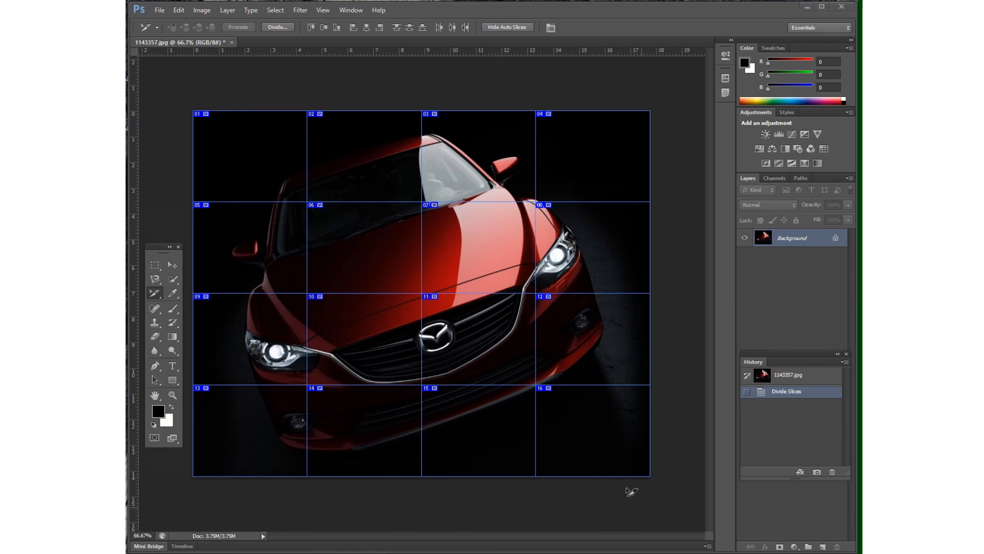
Open a new File Explorer window, examine the file types of the exported slices in the Documents images folder, and close it
{"action": "key", "text": "super+e"}
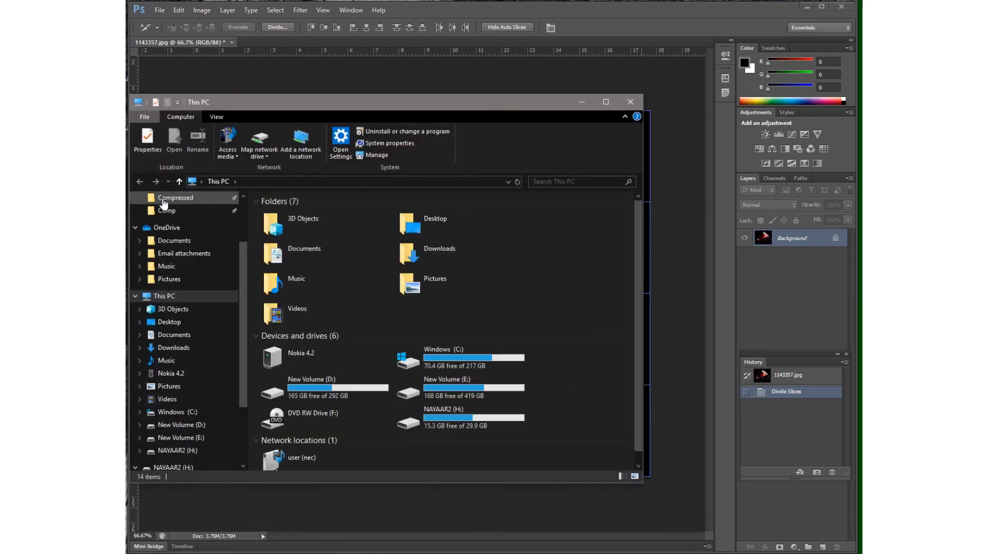
{"action": "double_click", "coordinate": [310, 252]}
{"action": "double_click", "coordinate": [279, 236]}
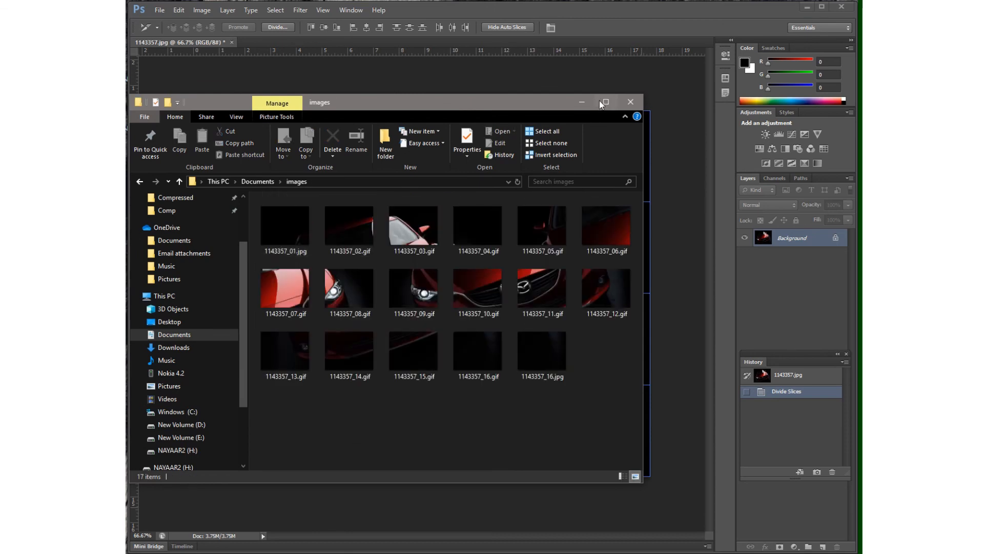
{"action": "left_click", "coordinate": [630, 104]}
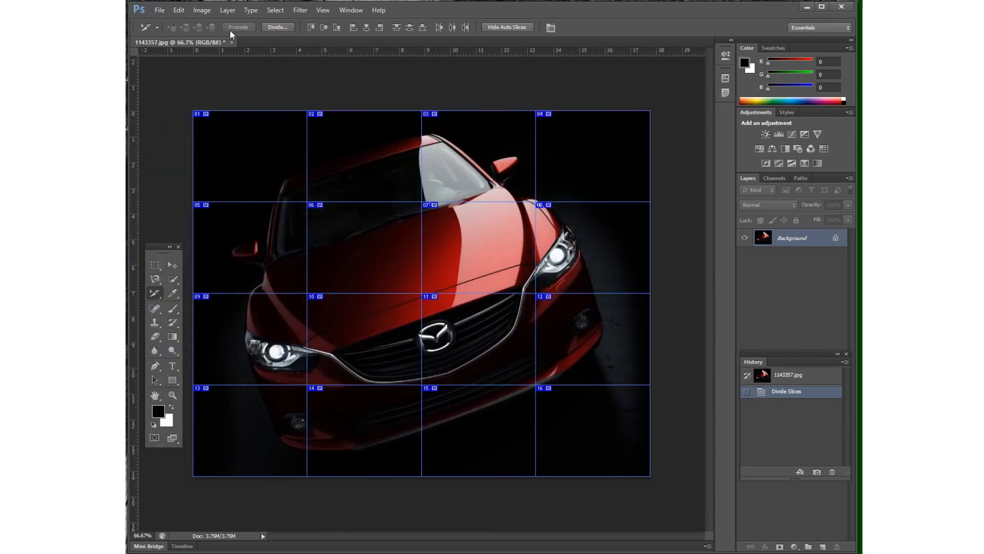
{"action": "mouse_move", "coordinate": [282, 33]}
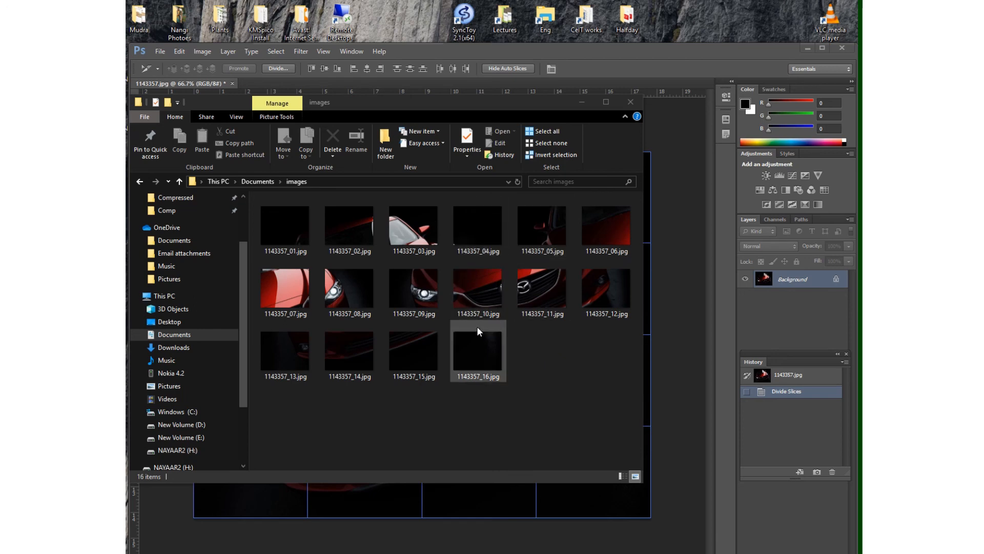
{"action": "left_click", "coordinate": [631, 104]}
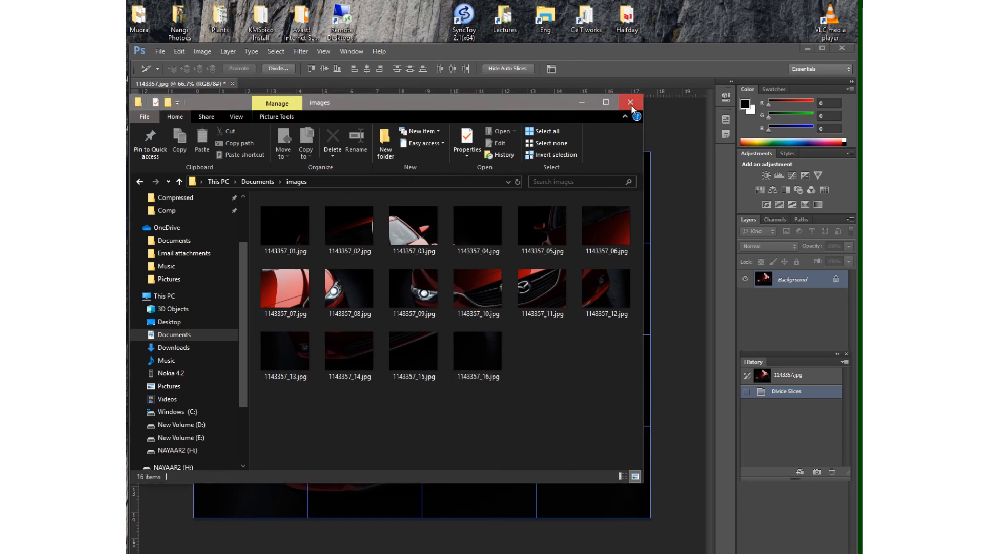
{"action": "left_click", "coordinate": [159, 51]}
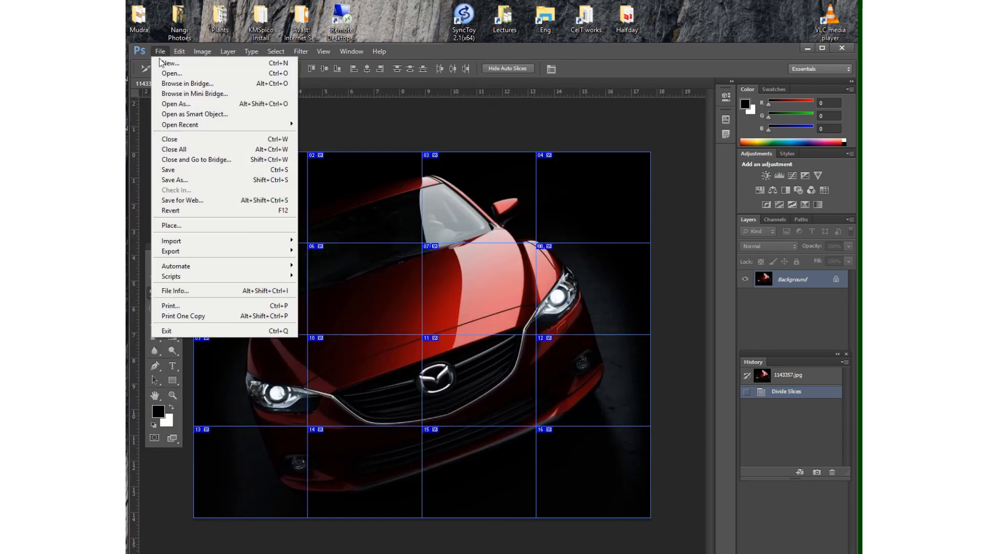
{"action": "left_click", "coordinate": [221, 200]}
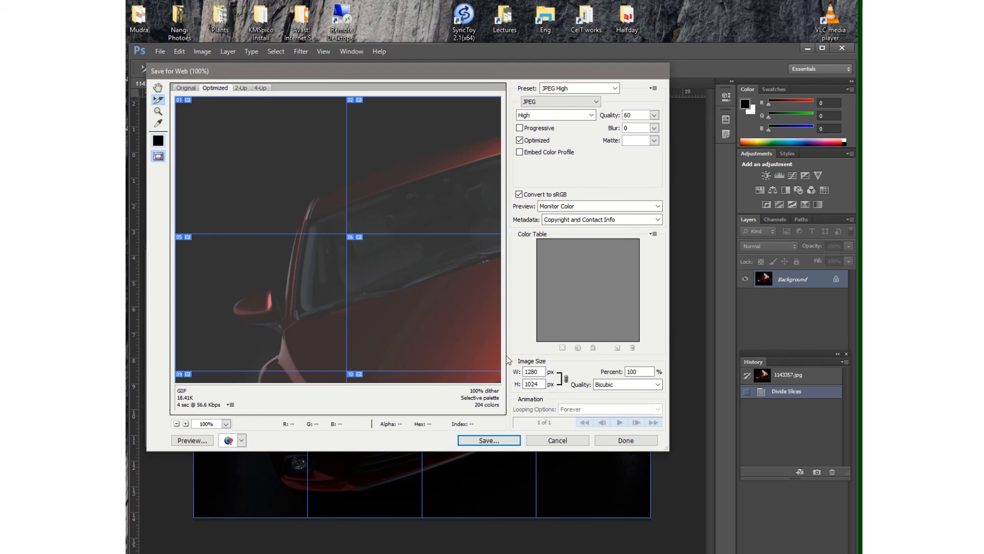
{"action": "left_click", "coordinate": [513, 442]}
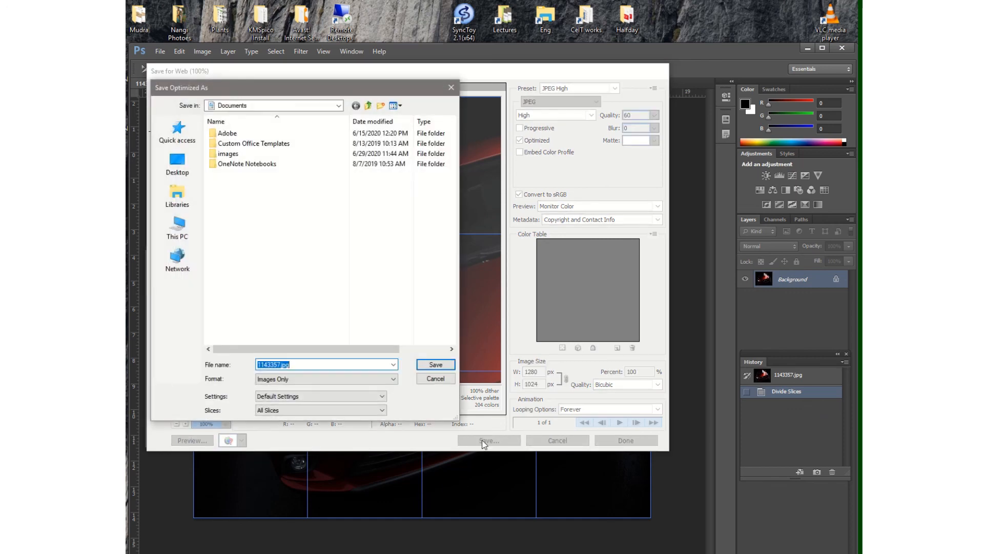
{"action": "left_click_drag", "start_coordinate": [354, 91], "coordinate": [486, 70]}
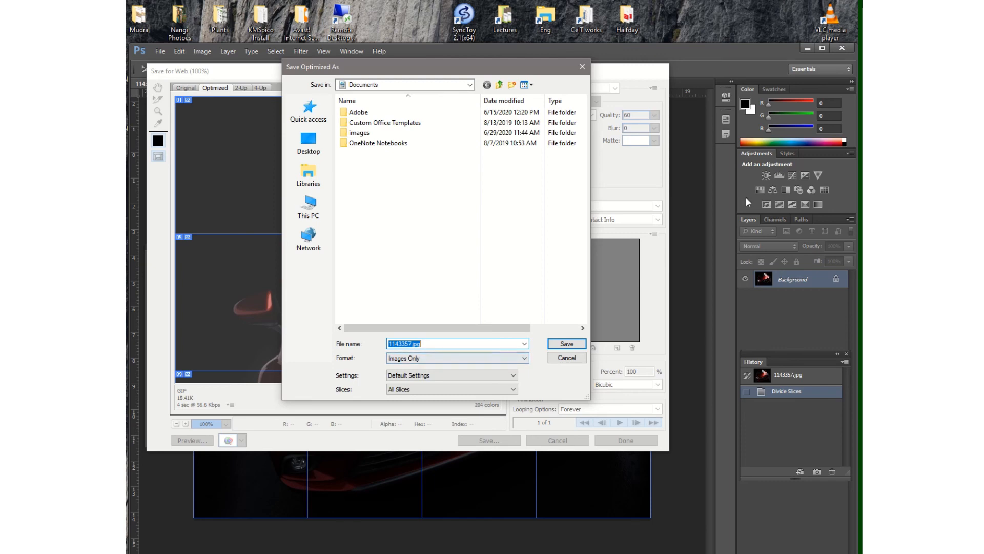
{"action": "left_click", "coordinate": [582, 66]}
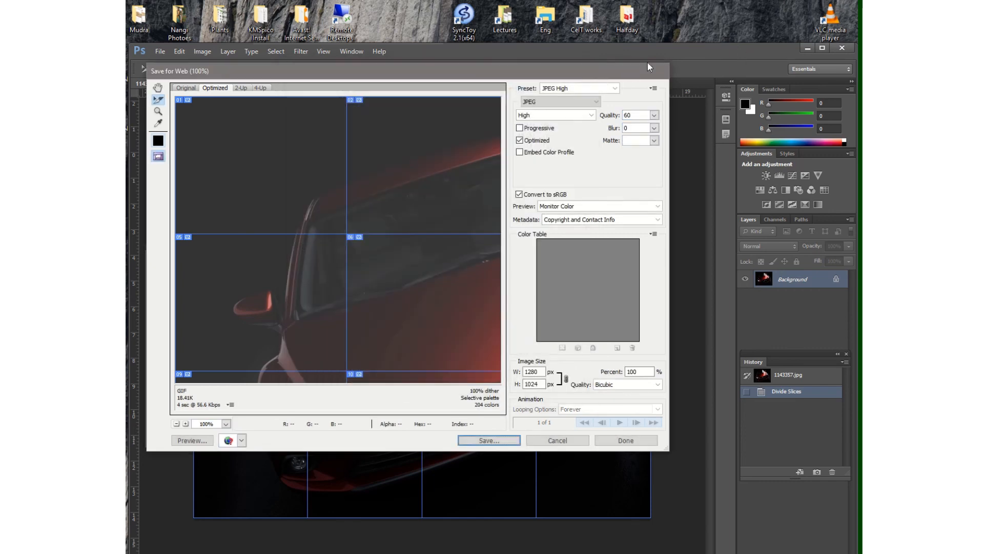
{"action": "left_click", "coordinate": [580, 441]}
Move the Photoshop window up, then export all slices with Save for Web to Documents as HTML and Images named 1143357.html, replacing existing files
{"action": "left_click_drag", "start_coordinate": [696, 48], "coordinate": [698, 19]}
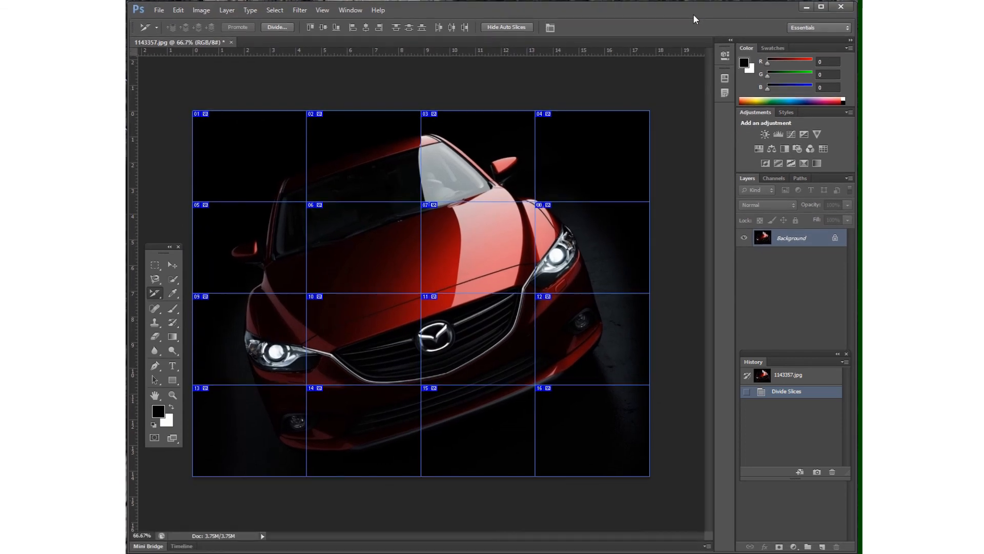
{"action": "left_click", "coordinate": [159, 10]}
{"action": "left_click", "coordinate": [200, 159]}
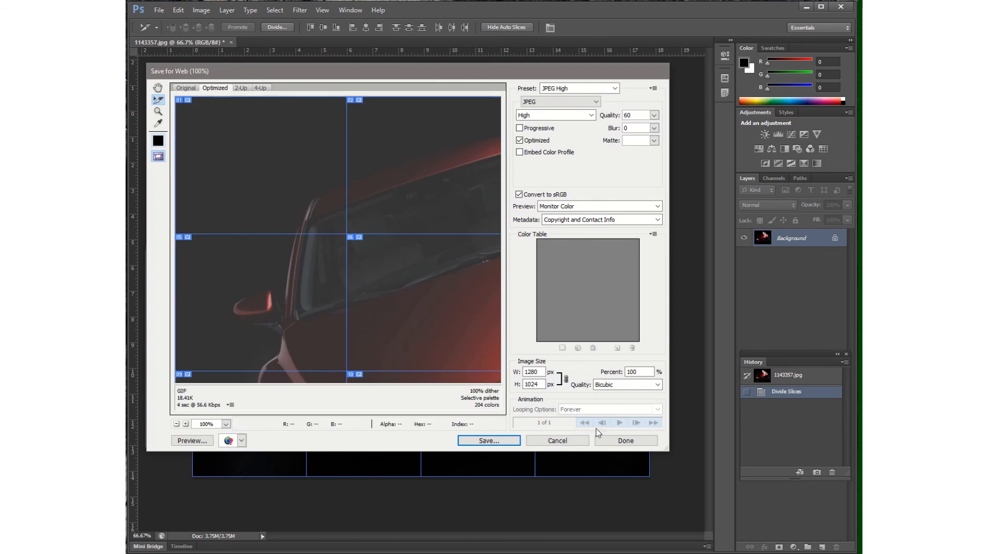
{"action": "left_click", "coordinate": [495, 440]}
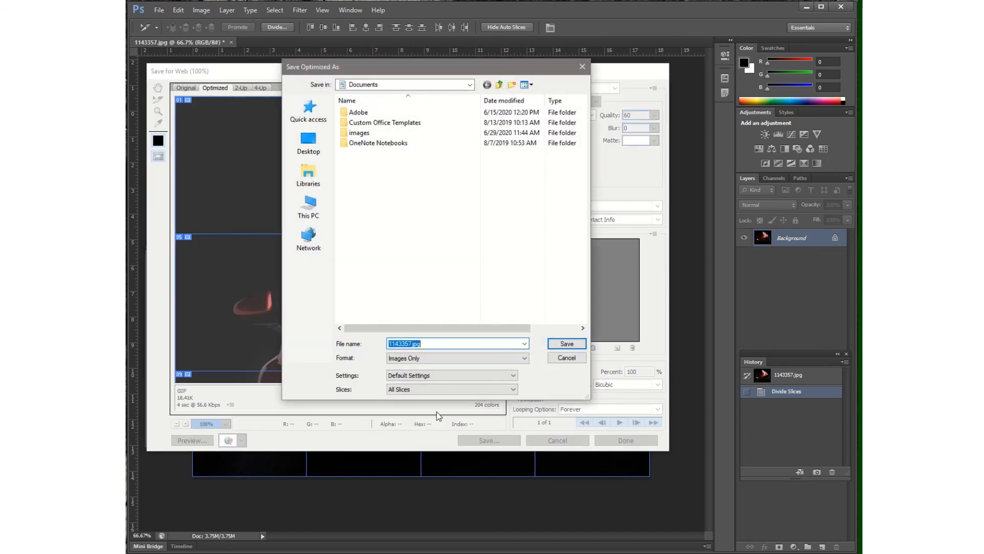
{"action": "left_click", "coordinate": [412, 359]}
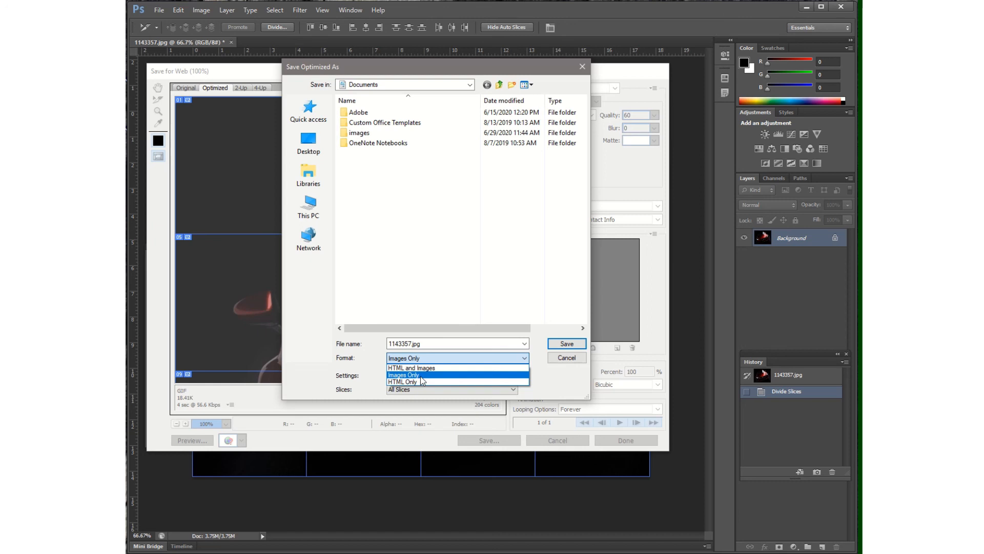
{"action": "left_click", "coordinate": [430, 369]}
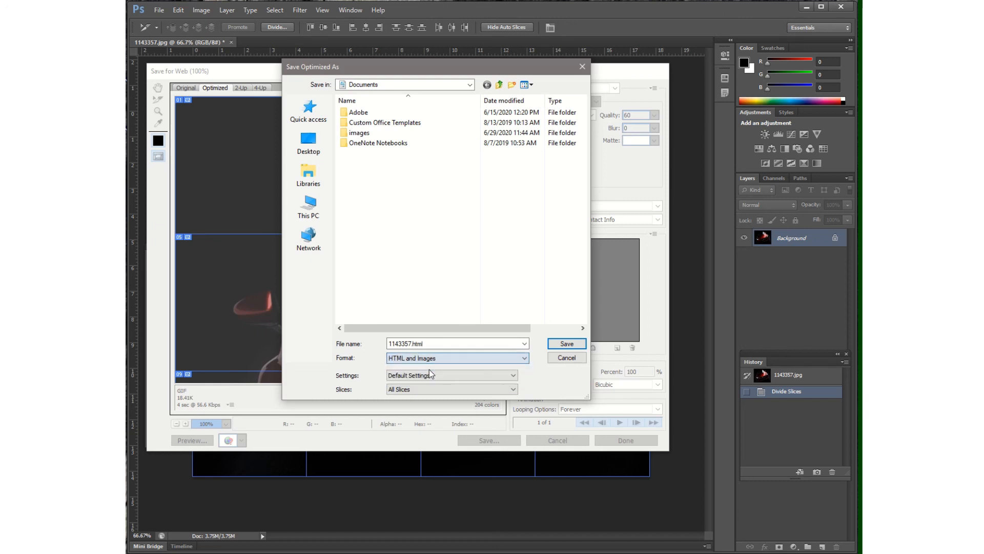
{"action": "left_click", "coordinate": [563, 347]}
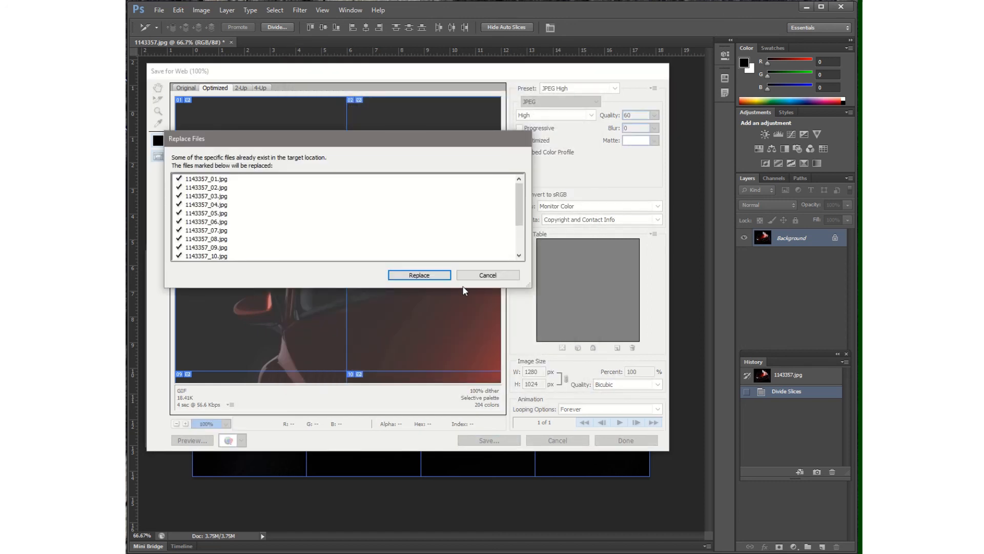
{"action": "left_click", "coordinate": [444, 276]}
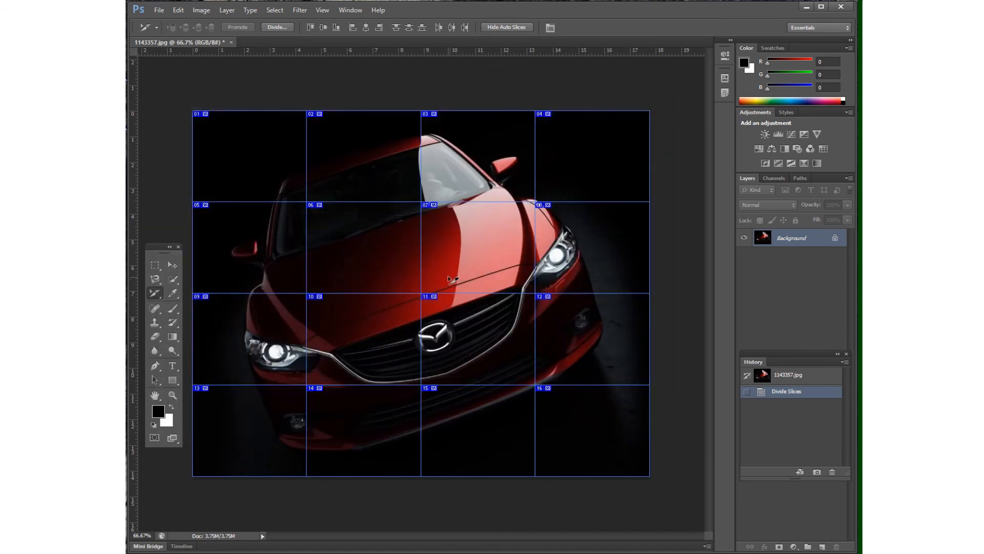
Open File Explorer, examine the exported 1143357.html and the slices in the images folder under this PC's Documents, and minimize the window
{"action": "mouse_move", "coordinate": [215, 553]}
{"action": "key", "text": "super+e"}
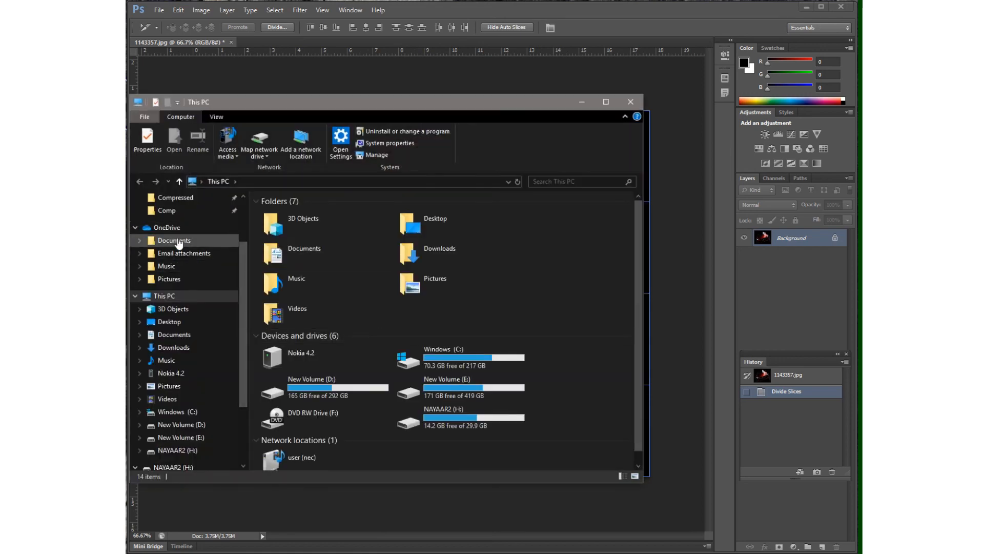
{"action": "left_click", "coordinate": [175, 240]}
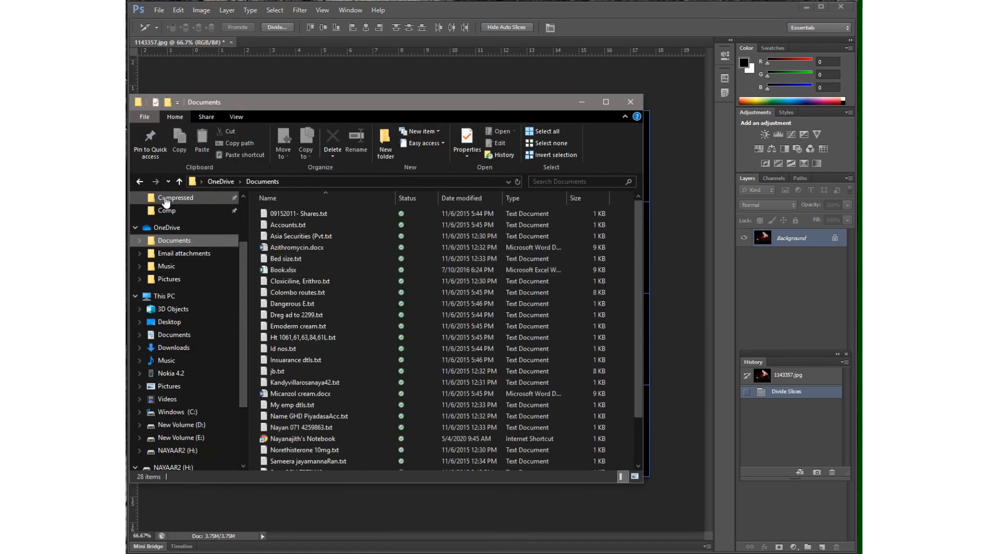
{"action": "scroll", "coordinate": [165, 206], "scroll_direction": "up", "scroll_amount": 1}
{"action": "scroll", "coordinate": [166, 207], "scroll_direction": "up", "scroll_amount": 2}
{"action": "left_click", "coordinate": [183, 245]}
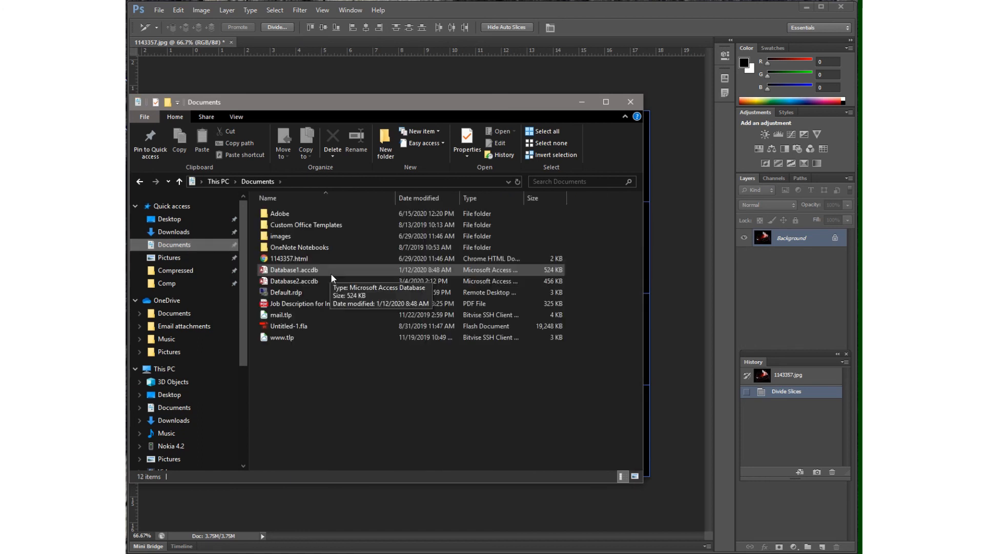
{"action": "left_click", "coordinate": [287, 261]}
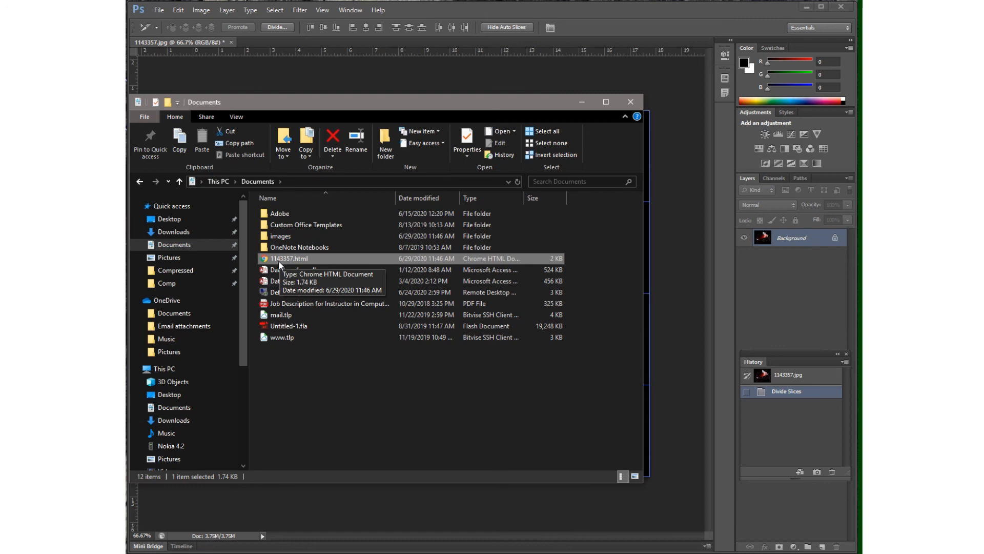
{"action": "double_click", "coordinate": [275, 235]}
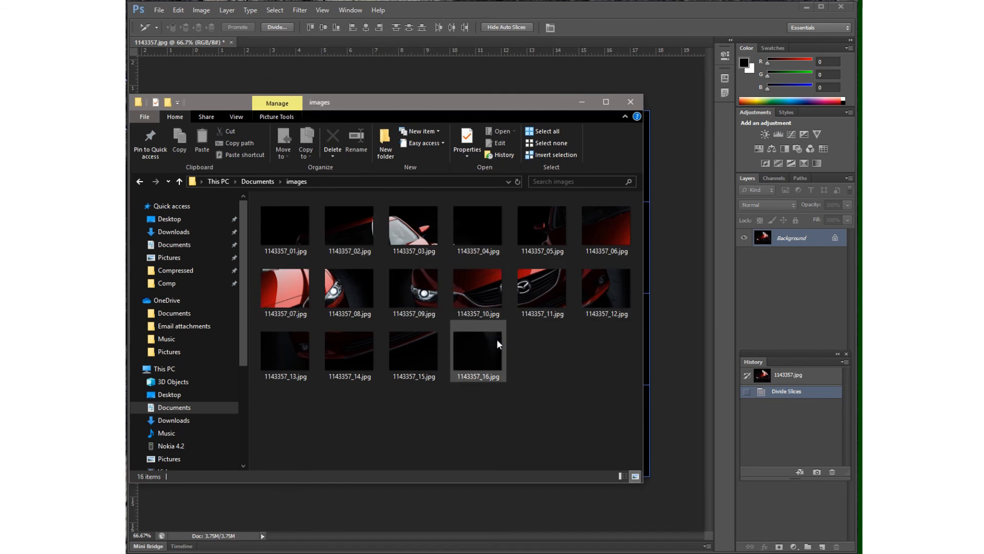
{"action": "mouse_move", "coordinate": [497, 340]}
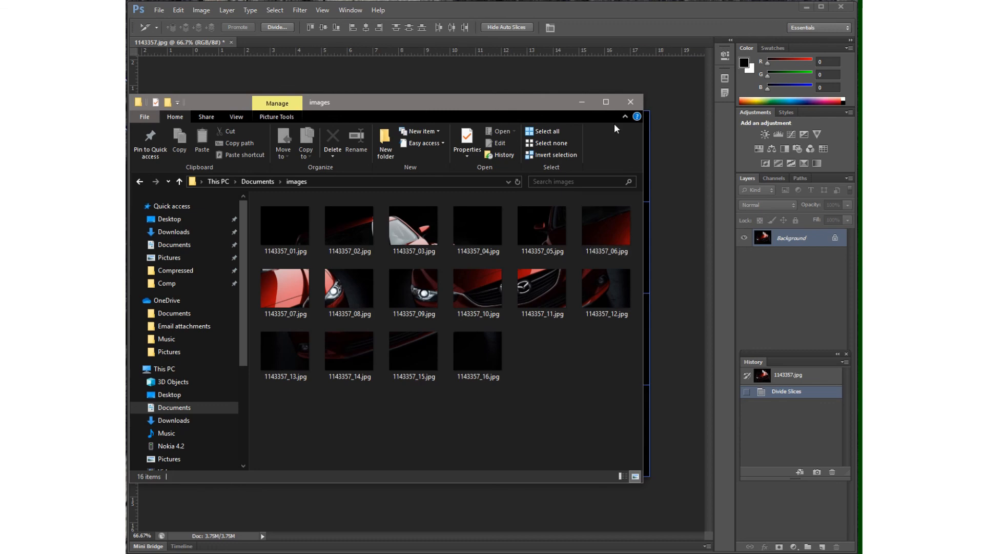
{"action": "left_click", "coordinate": [579, 101]}
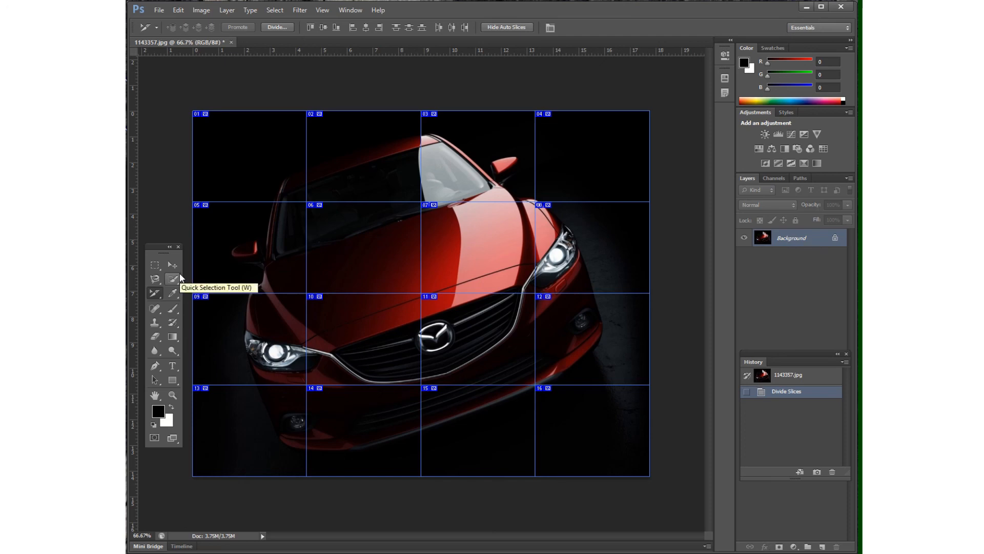
{"action": "mouse_move", "coordinate": [358, 4]}
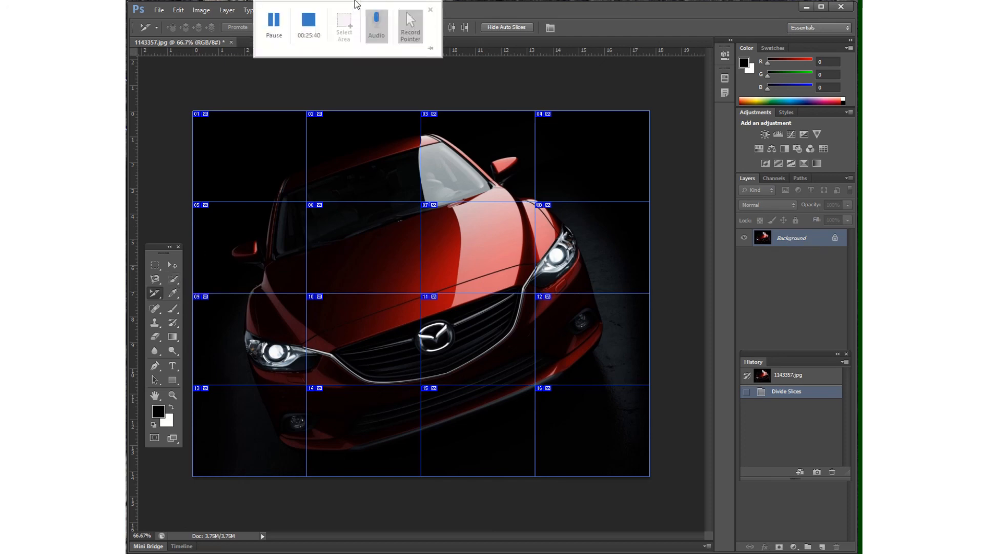